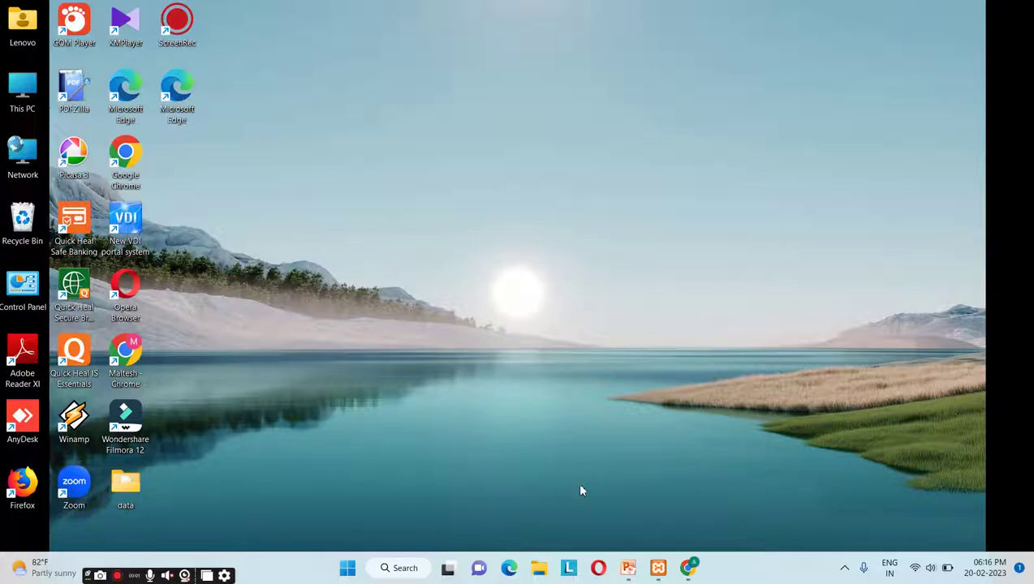
# Step: Switch to the Appearance.pptx presentation in PowerPoint, review the Appearance slide's title and topic list, and minimize it
pyautogui.moveTo(628, 569)
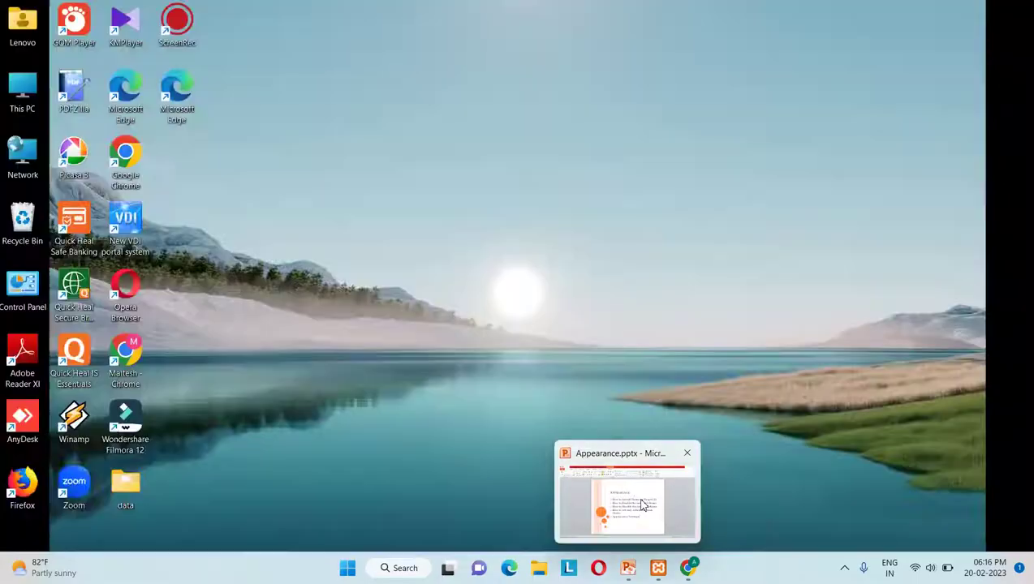
pyautogui.click(643, 505)
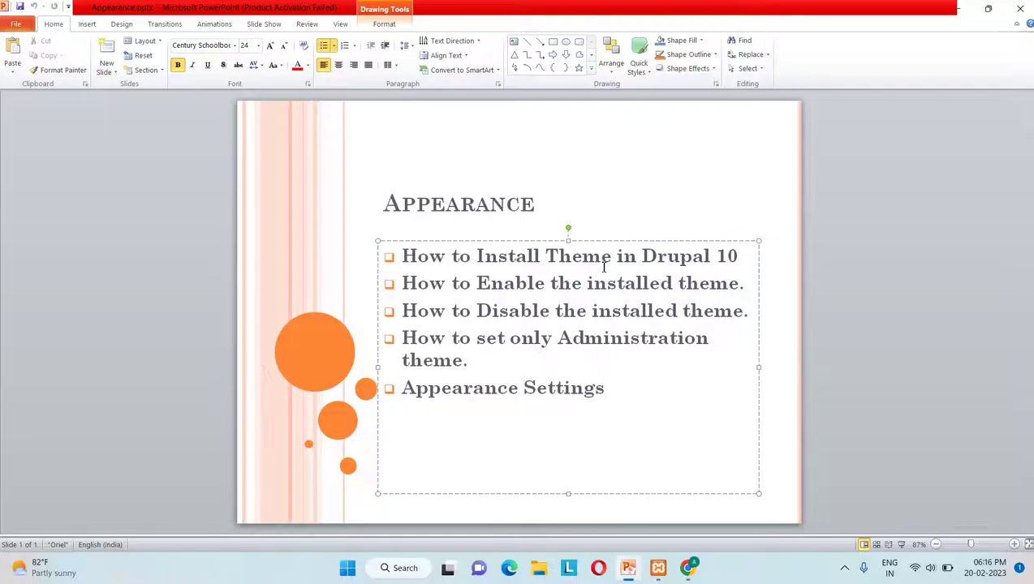
pyautogui.click(541, 202)
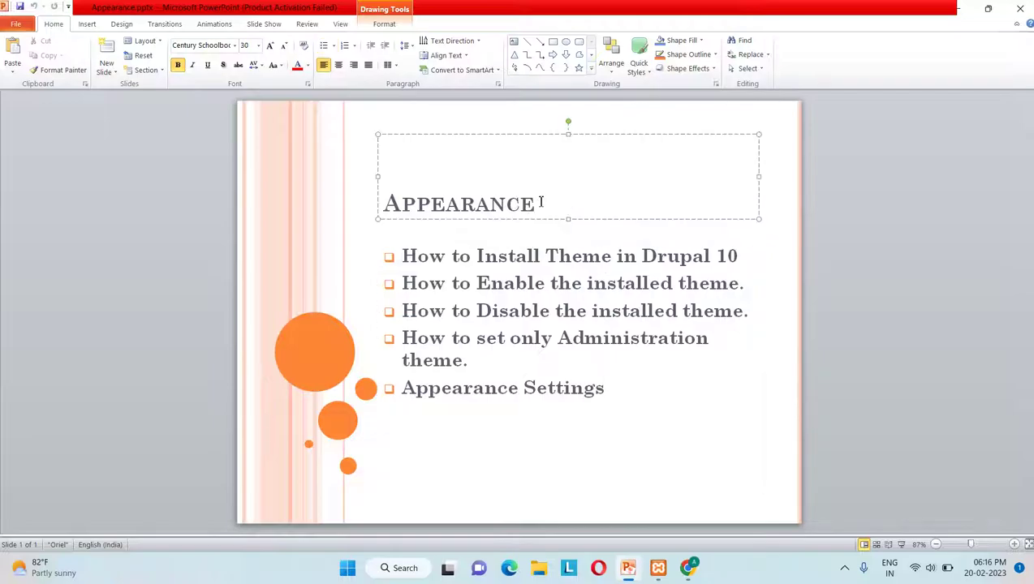
pyautogui.doubleClick(492, 199)
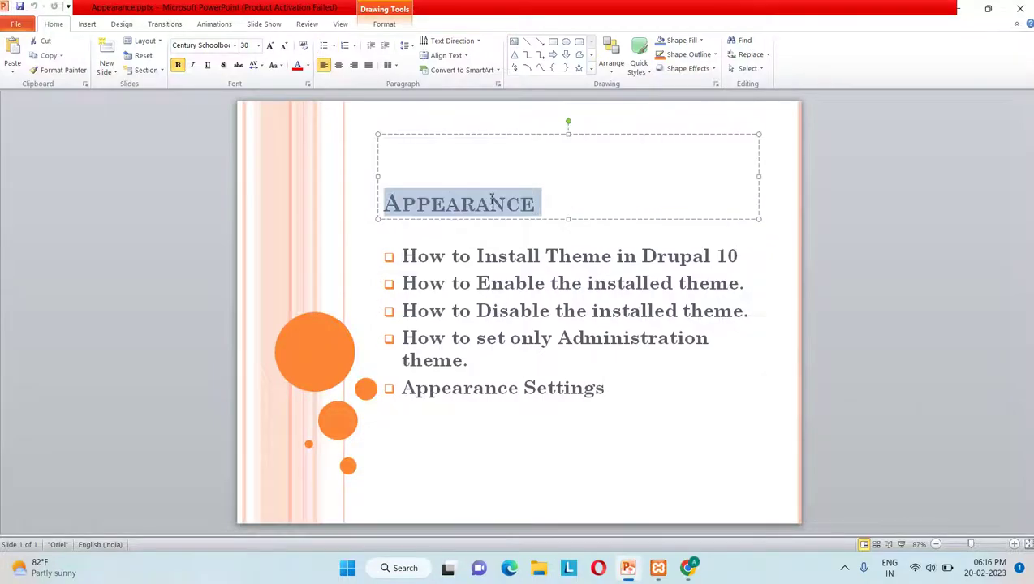
pyautogui.click(554, 203)
pyautogui.click(460, 257)
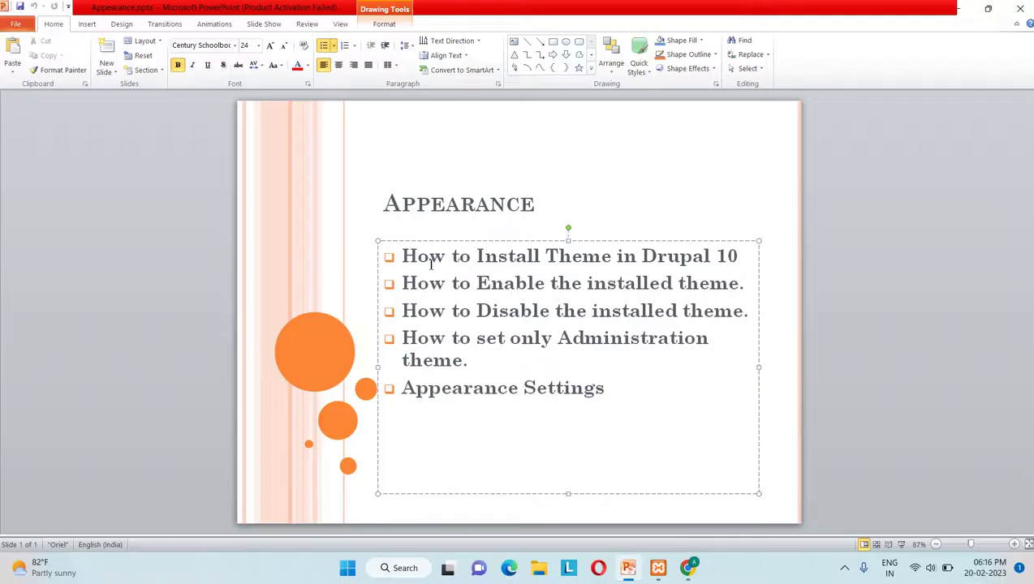
pyautogui.click(650, 289)
pyautogui.click(958, 9)
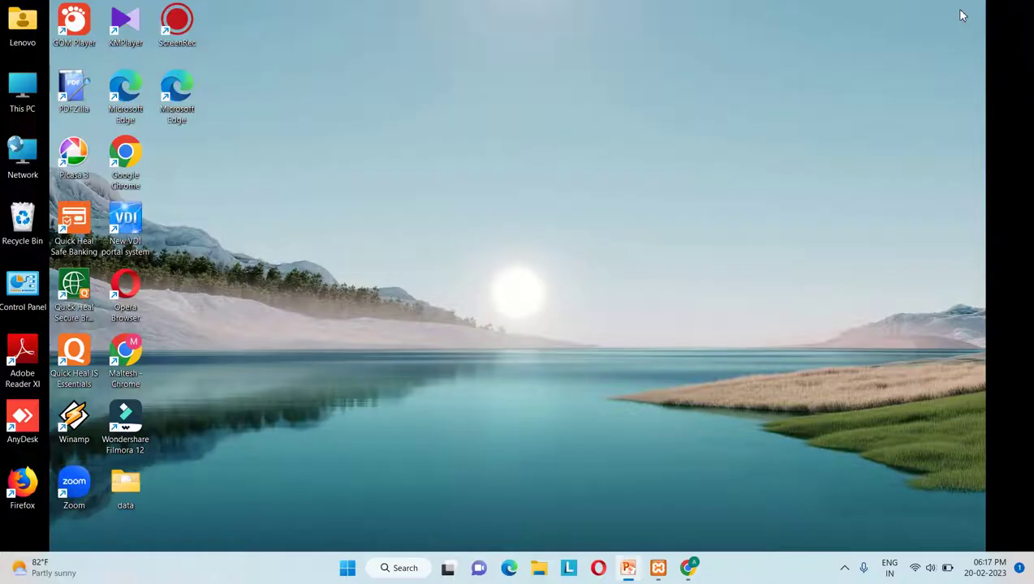
# Step: Switch to Chrome, load localhost/drupalwebsite and go to the site's Appearance administration page
pyautogui.moveTo(688, 565)
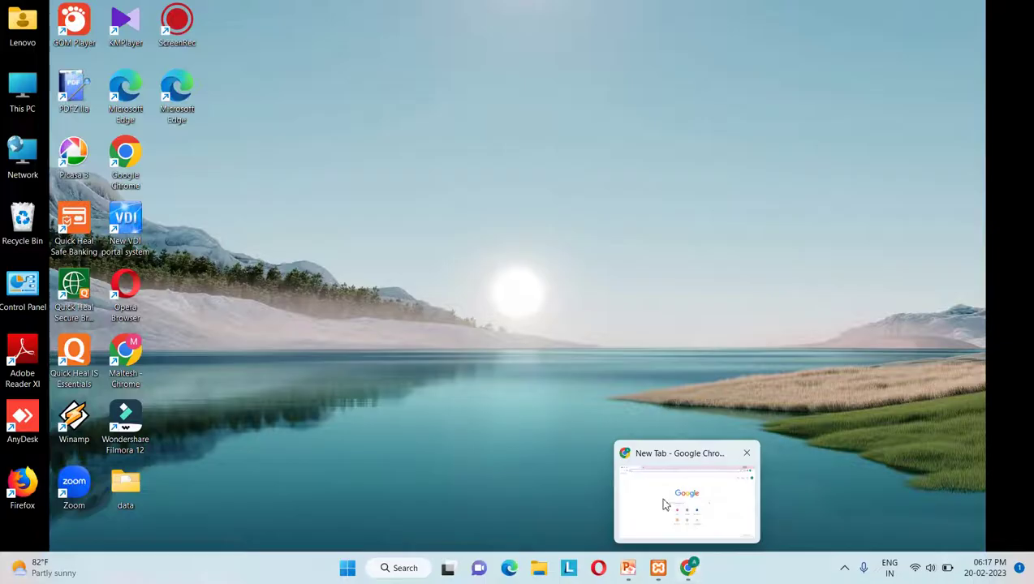
pyautogui.click(663, 504)
pyautogui.write('localhost/drupalwebsite')
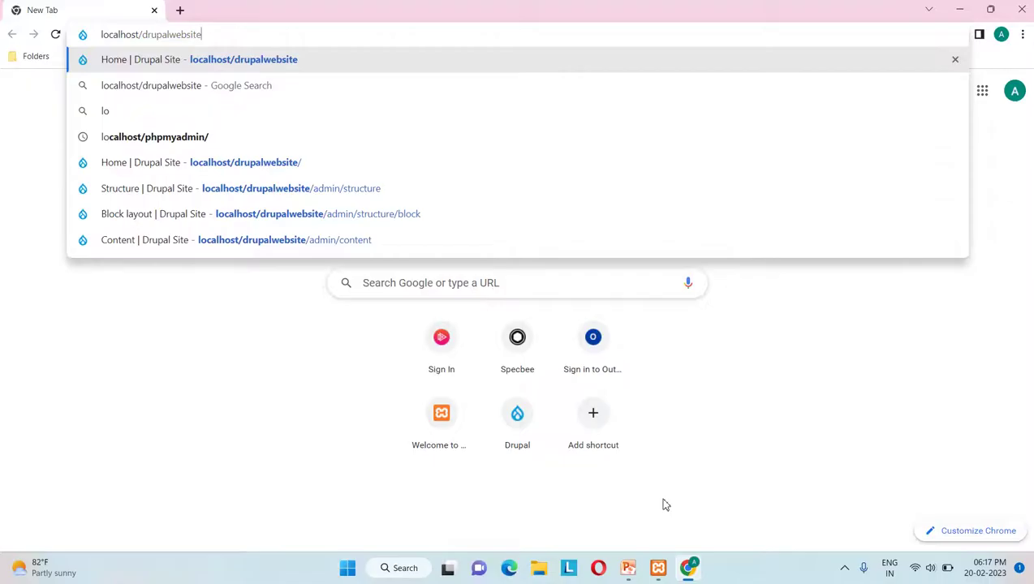
pyautogui.press('Return')
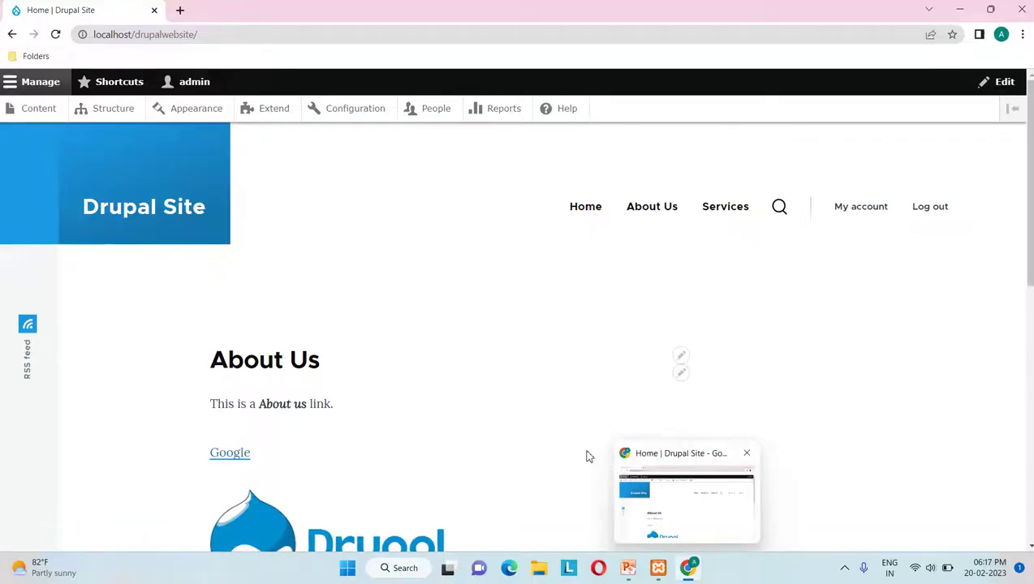
pyautogui.scroll(-1, 402, 296)
pyautogui.scroll(1, 403, 296)
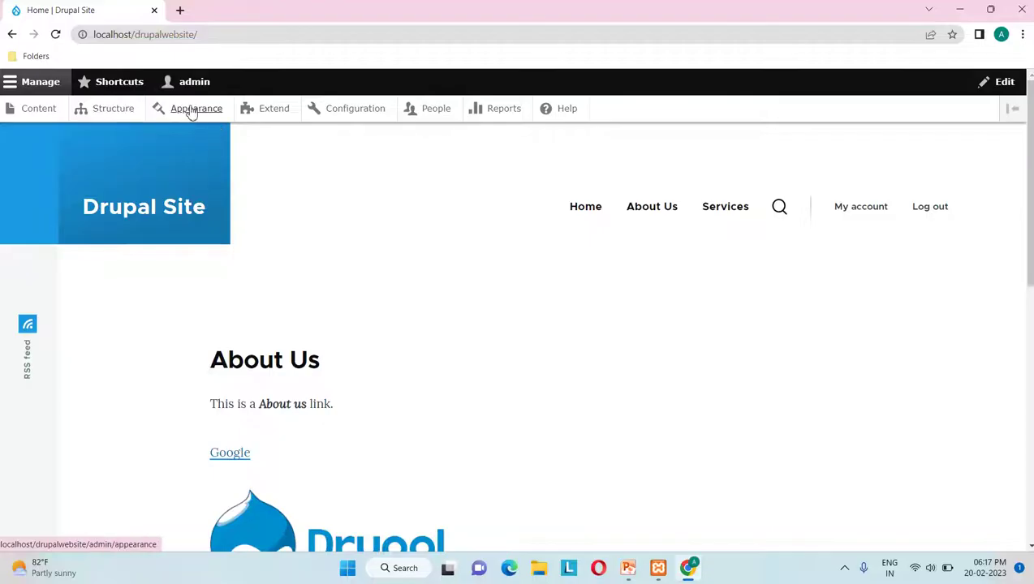
pyautogui.click(191, 110)
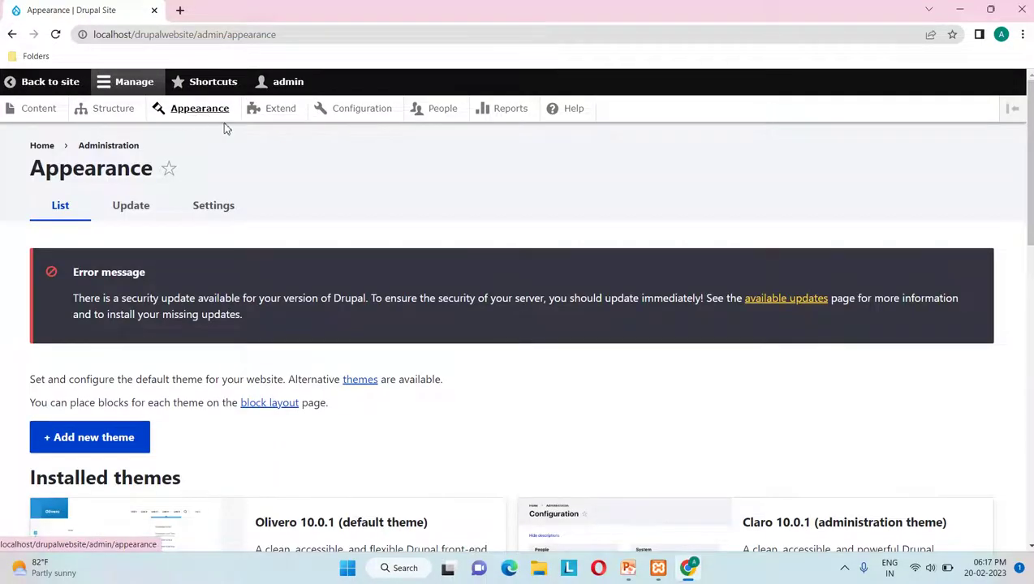
# Step: Examine the installed themes on the Appearance page, checking which is the default theme and which is the administration theme
pyautogui.scroll(-1, 298, 214)
pyautogui.scroll(1, 297, 214)
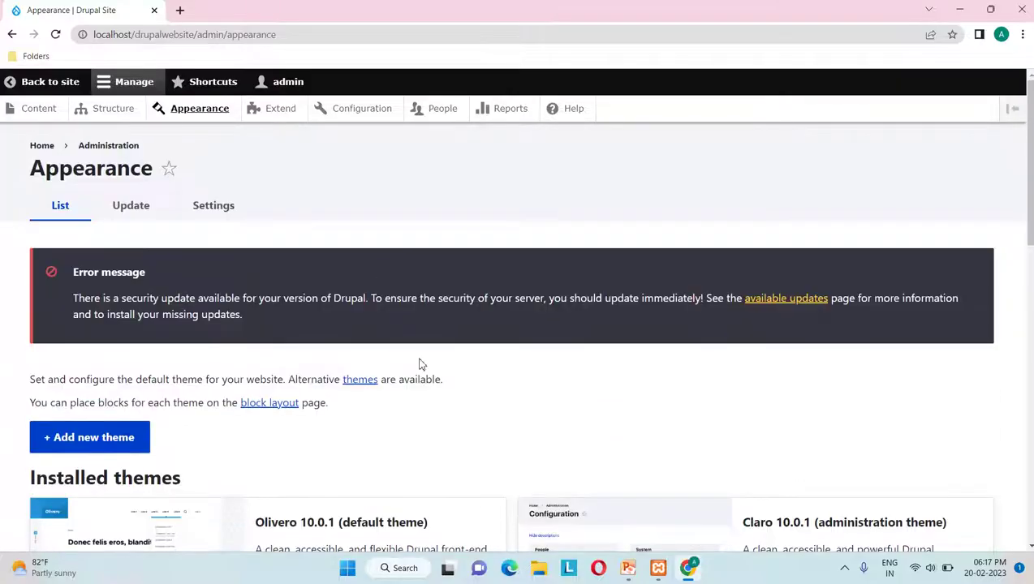
pyautogui.scroll(-5, 420, 364)
pyautogui.scroll(4, 420, 364)
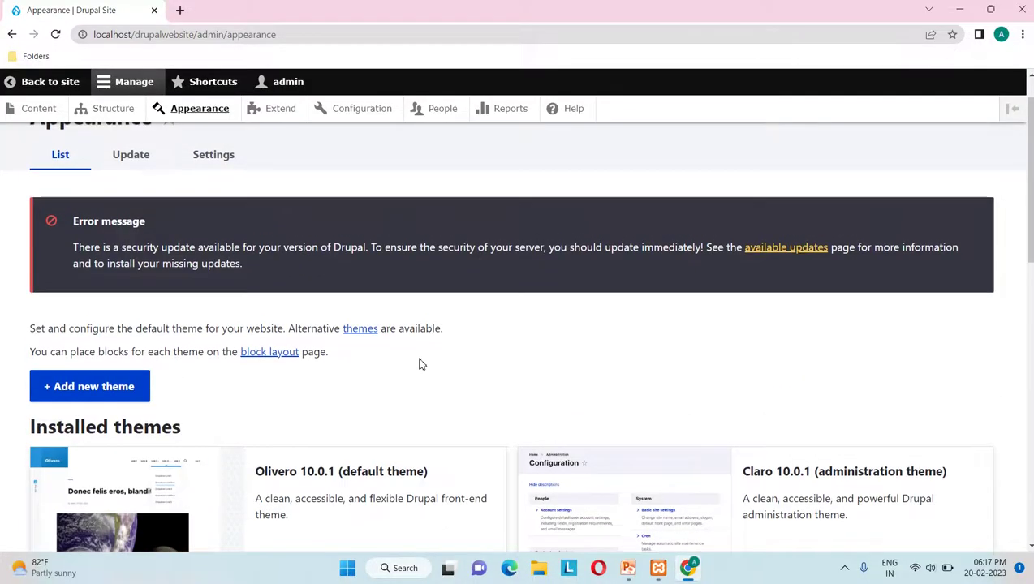
pyautogui.scroll(-1, 420, 364)
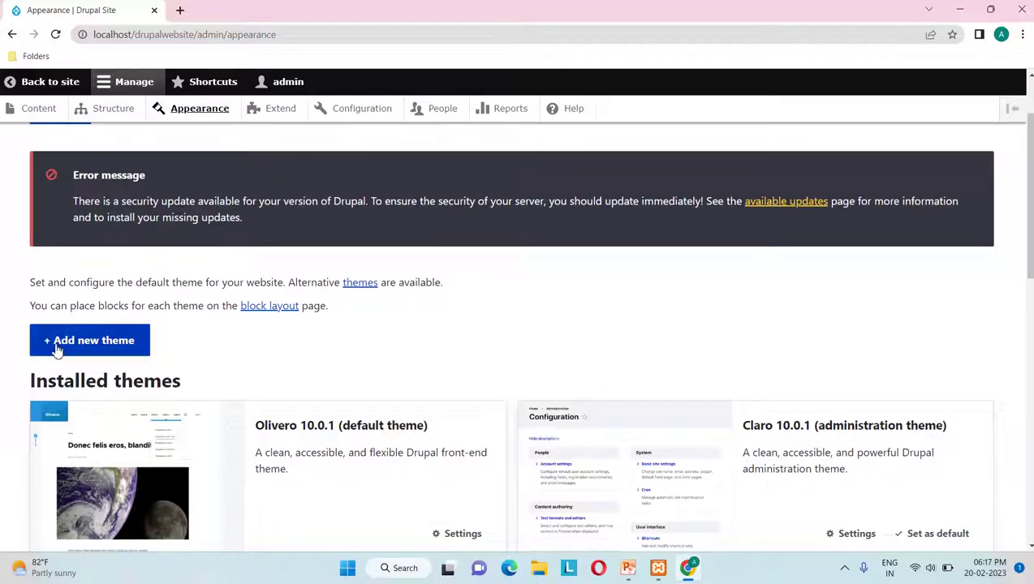
pyautogui.scroll(-1, 199, 355)
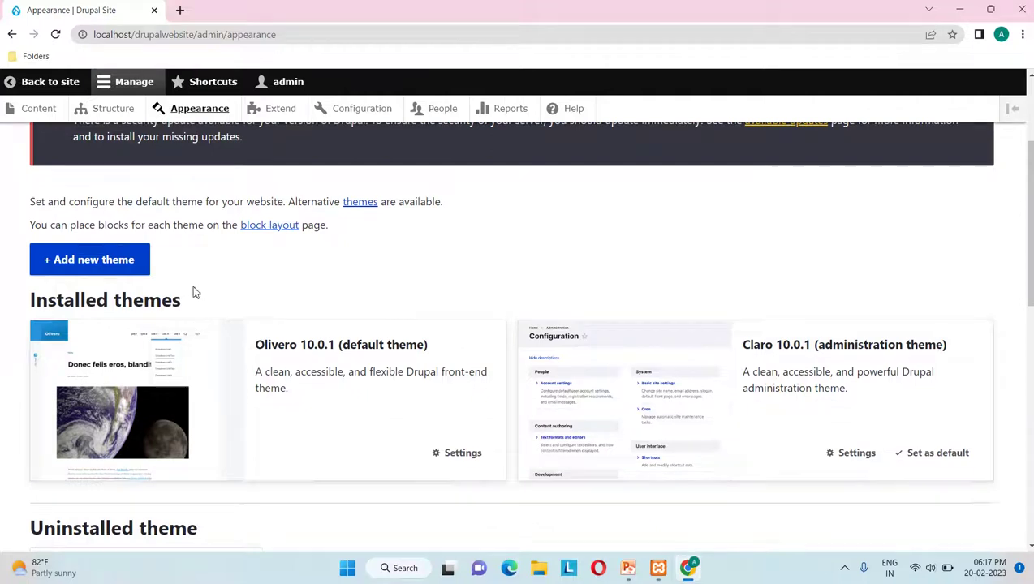
pyautogui.scroll(-1, 208, 296)
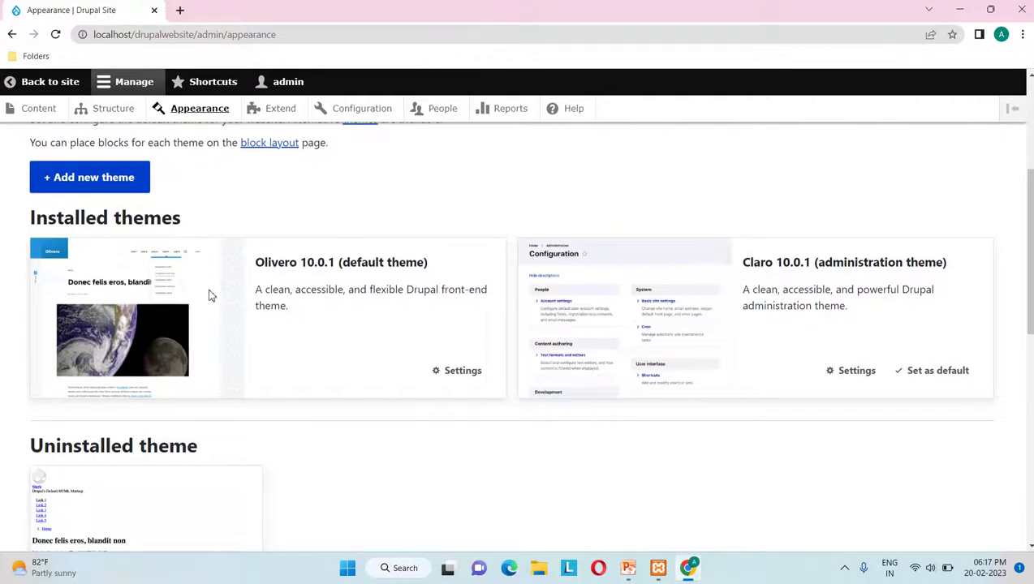
pyautogui.moveTo(24, 214); pyautogui.dragTo(203, 213)
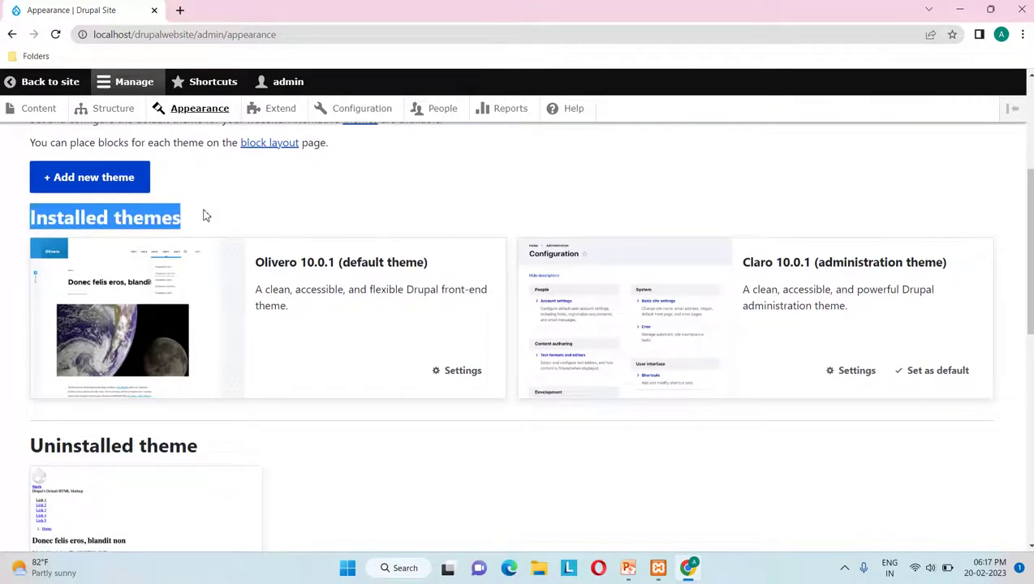
pyautogui.click(305, 226)
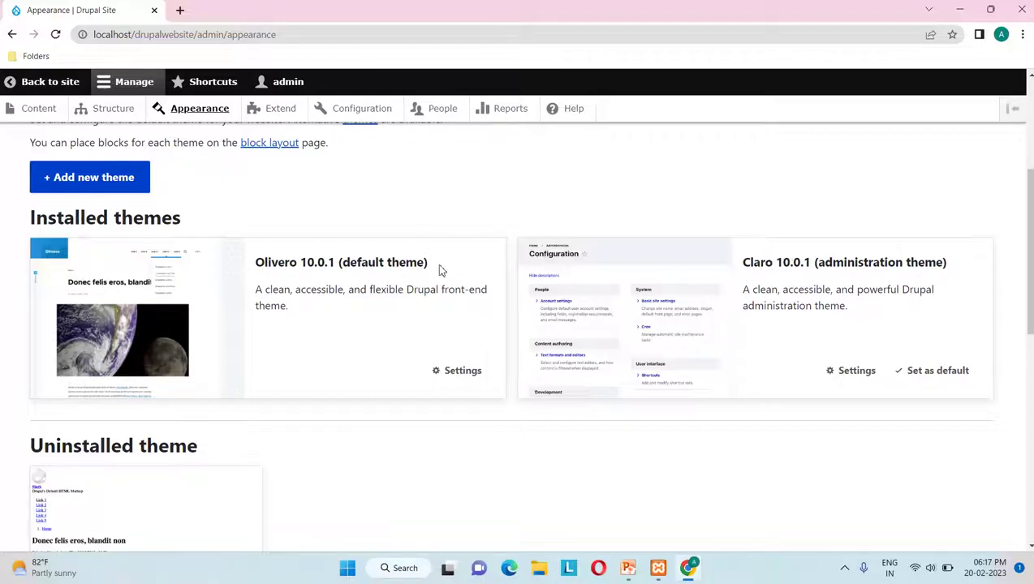
pyautogui.moveTo(437, 269); pyautogui.dragTo(341, 265)
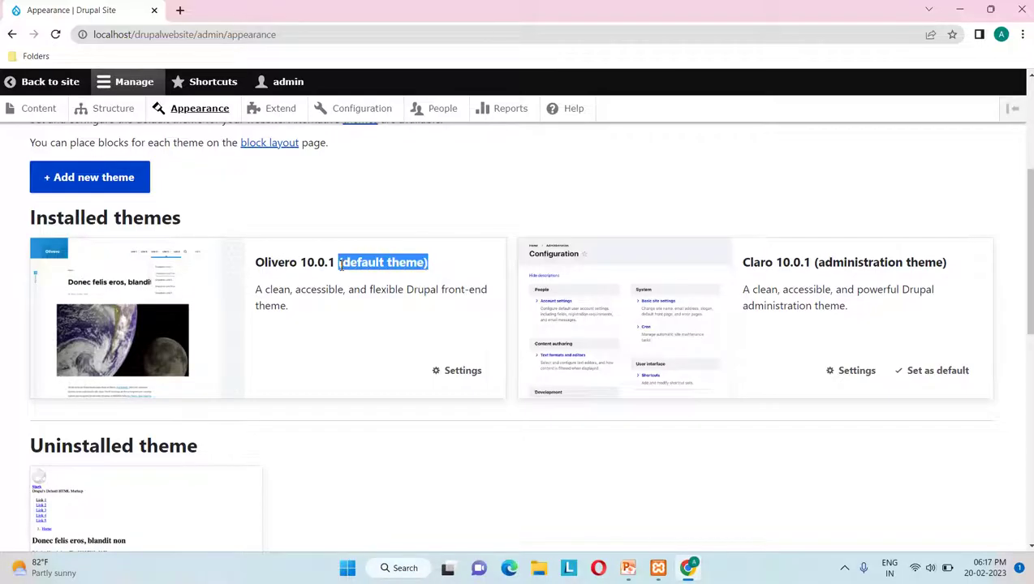
pyautogui.click(432, 452)
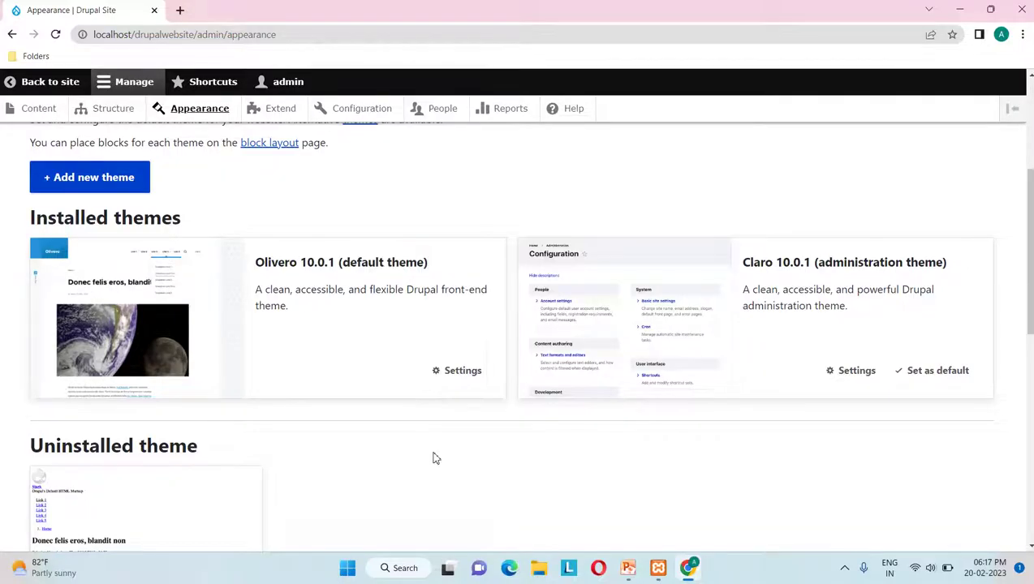
pyautogui.scroll(-1, 445, 369)
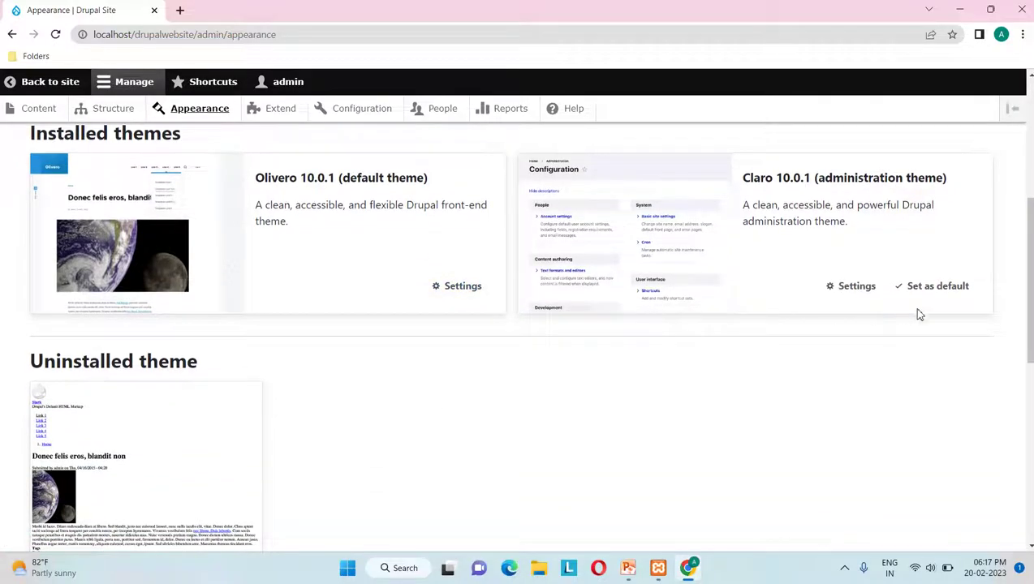
pyautogui.scroll(1, 943, 335)
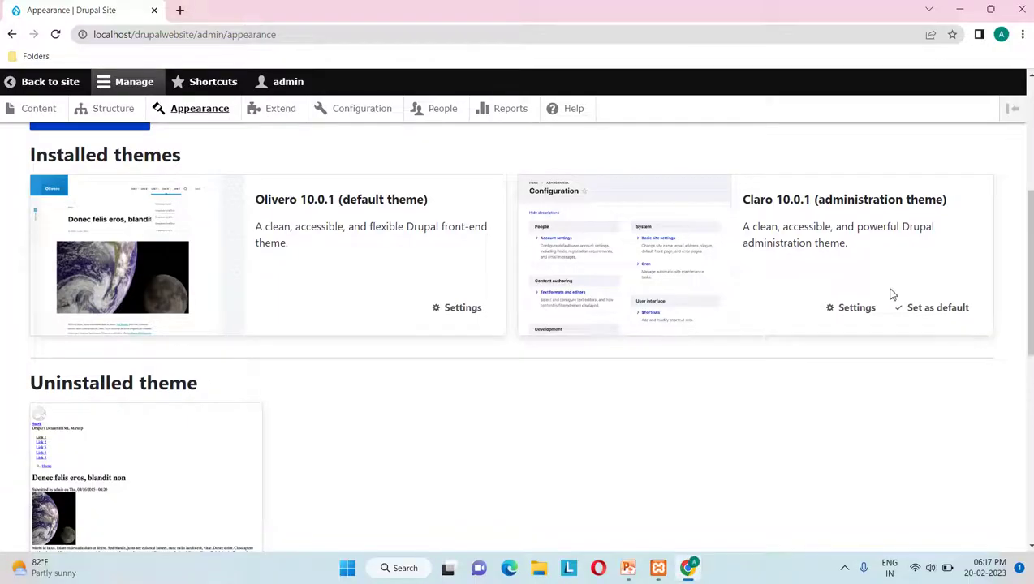
# Step: Examine the uninstalled Stark theme, including its description and install options
pyautogui.scroll(-2, 655, 351)
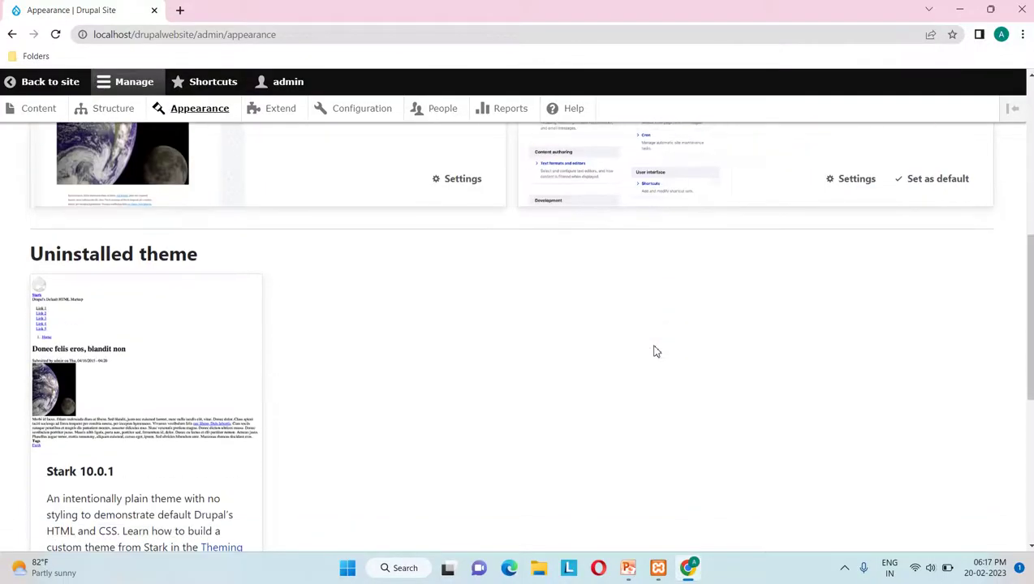
pyautogui.scroll(-1, 656, 352)
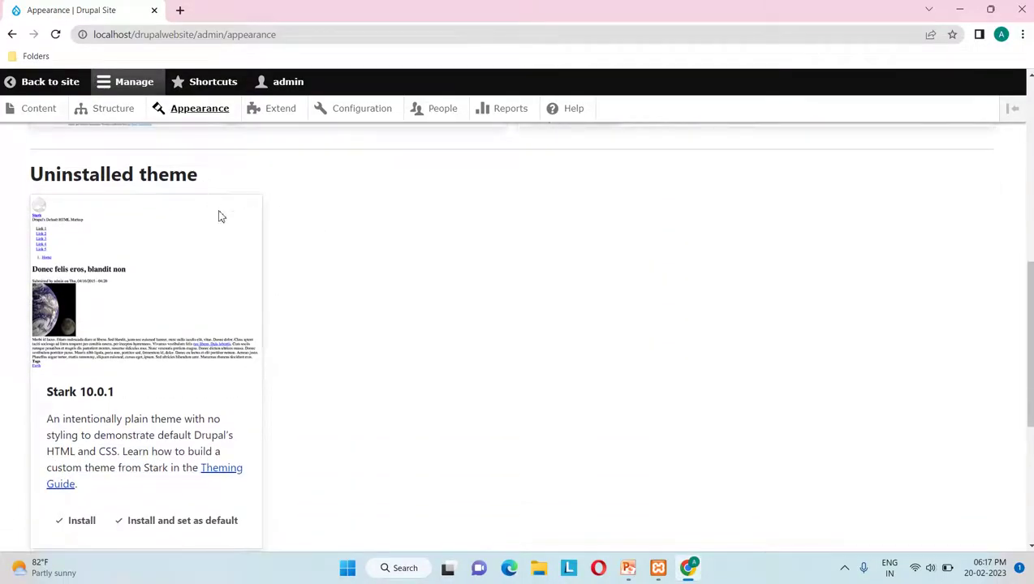
pyautogui.scroll(-1, 242, 284)
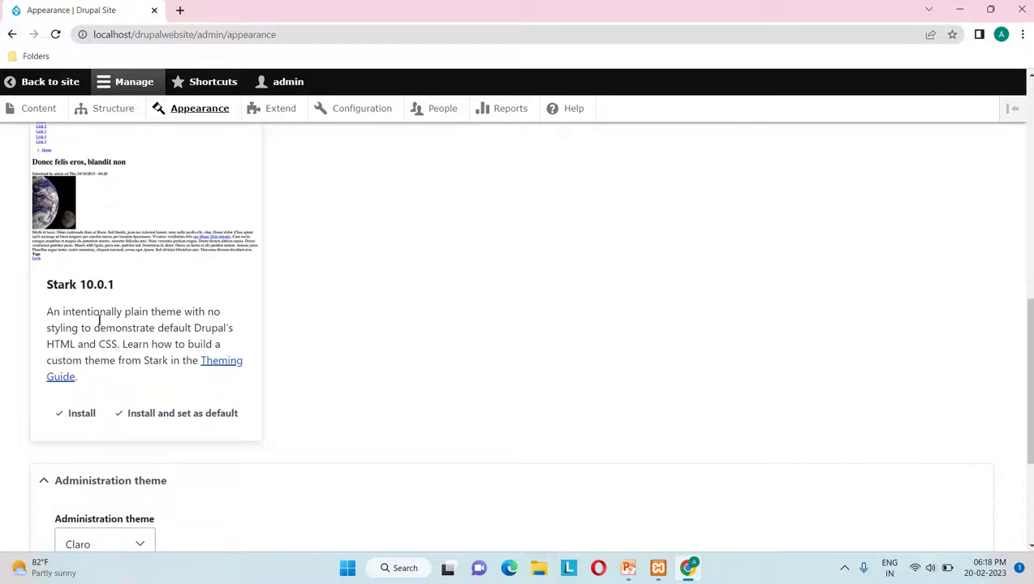
pyautogui.scroll(-1, 320, 415)
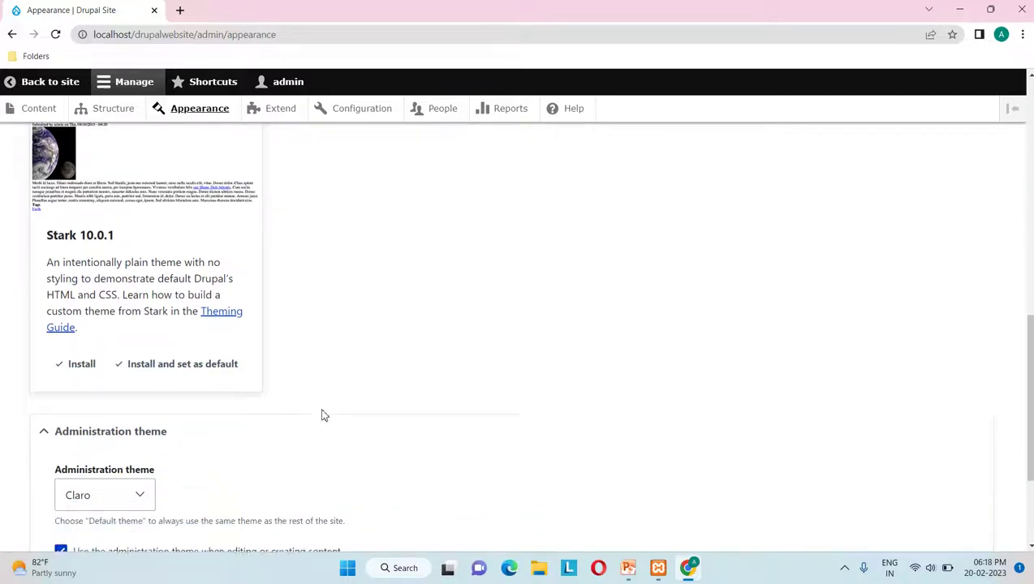
# Step: Examine the available administration theme choices, then collapse and re-expand the Administration theme section
pyautogui.scroll(-2, 339, 399)
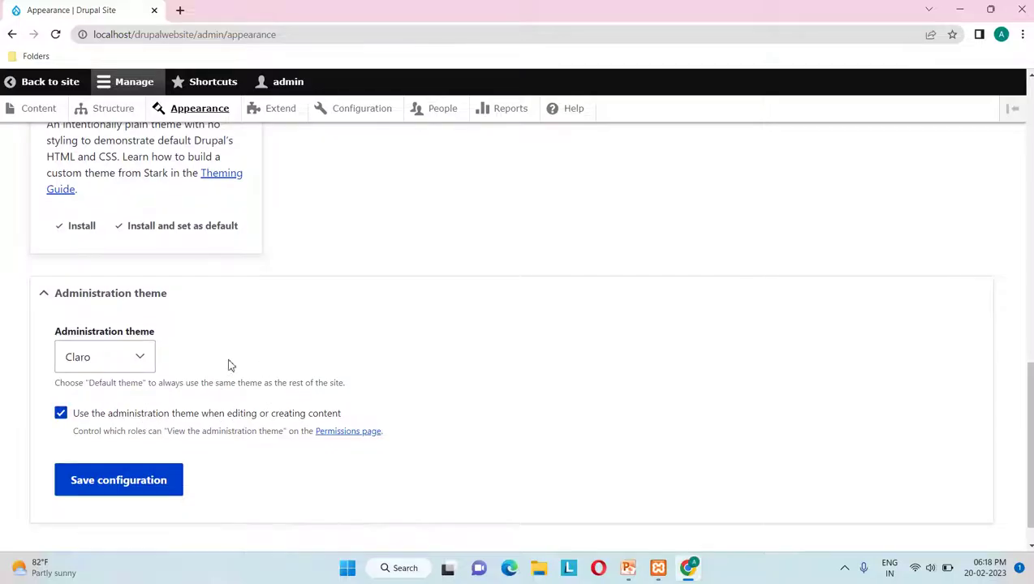
pyautogui.click(142, 361)
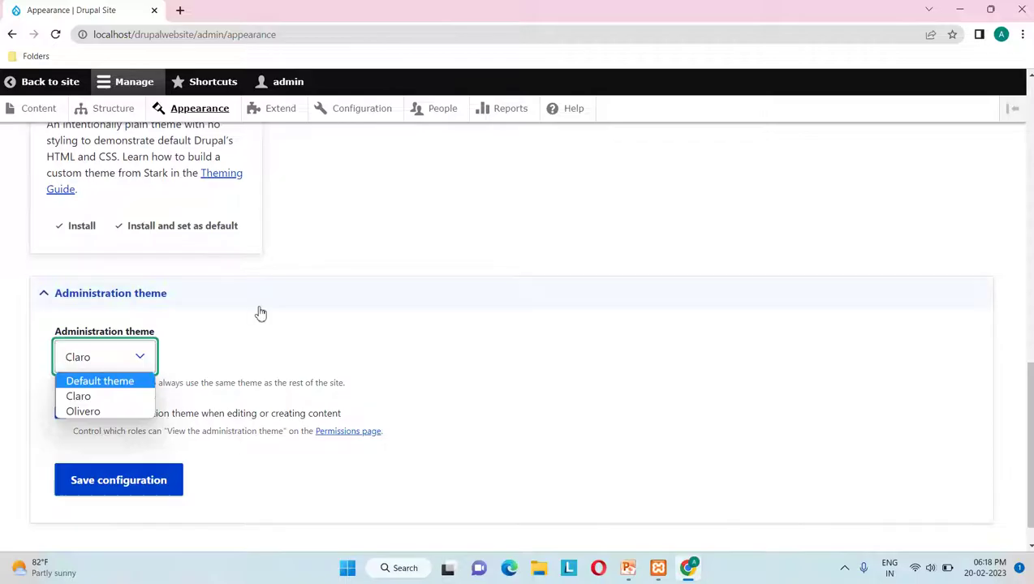
pyautogui.click(235, 293)
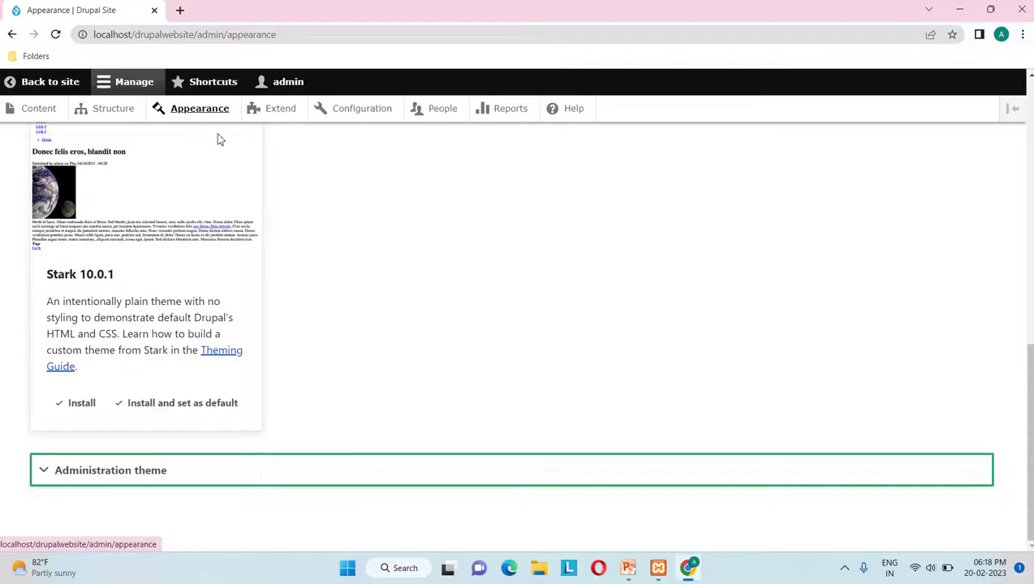
pyautogui.click(44, 473)
pyautogui.scroll(-3, 169, 446)
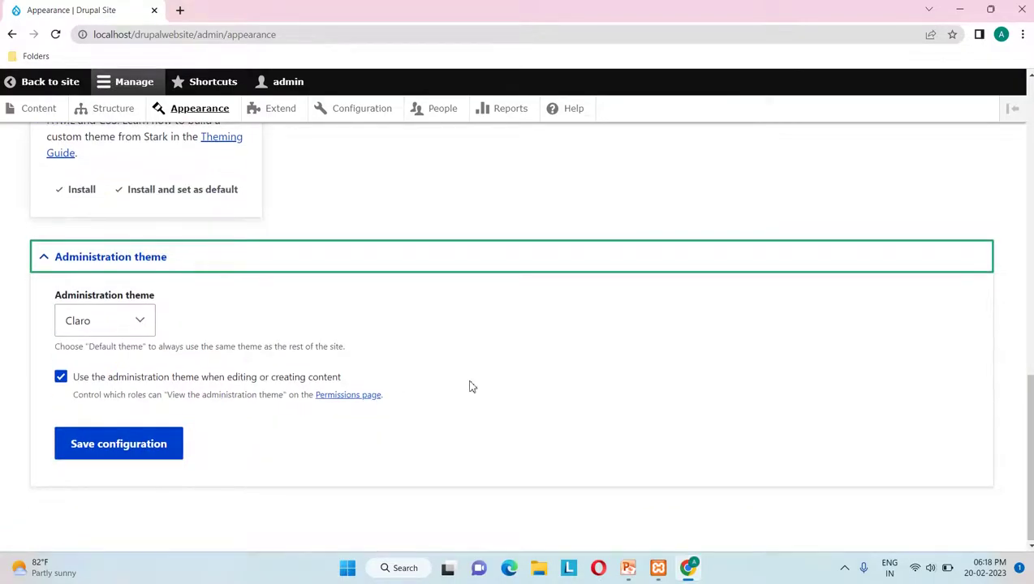
# Step: View the theme Update page and check the installed version of Drupal core
pyautogui.scroll(10, 471, 386)
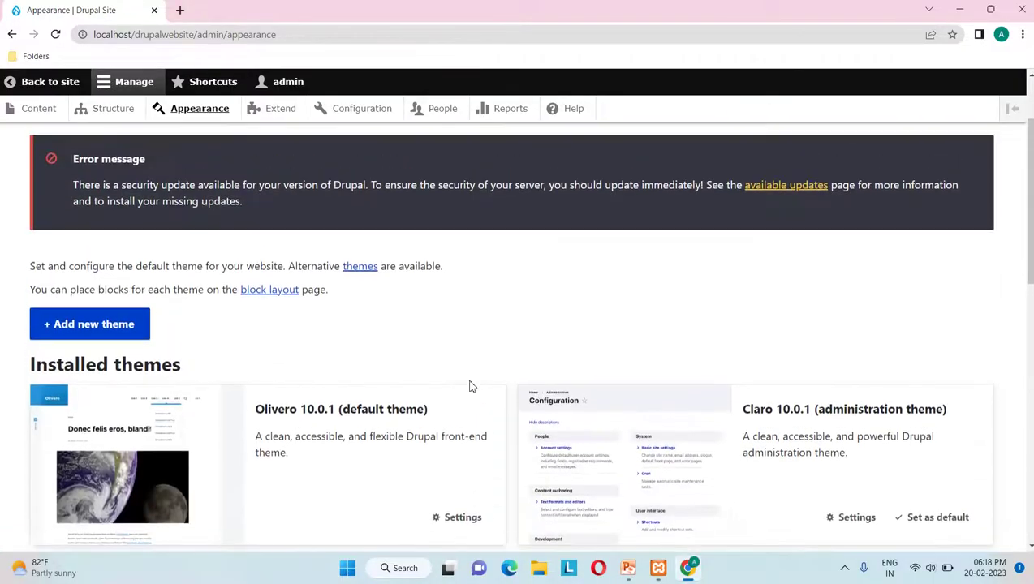
pyautogui.scroll(1, 472, 386)
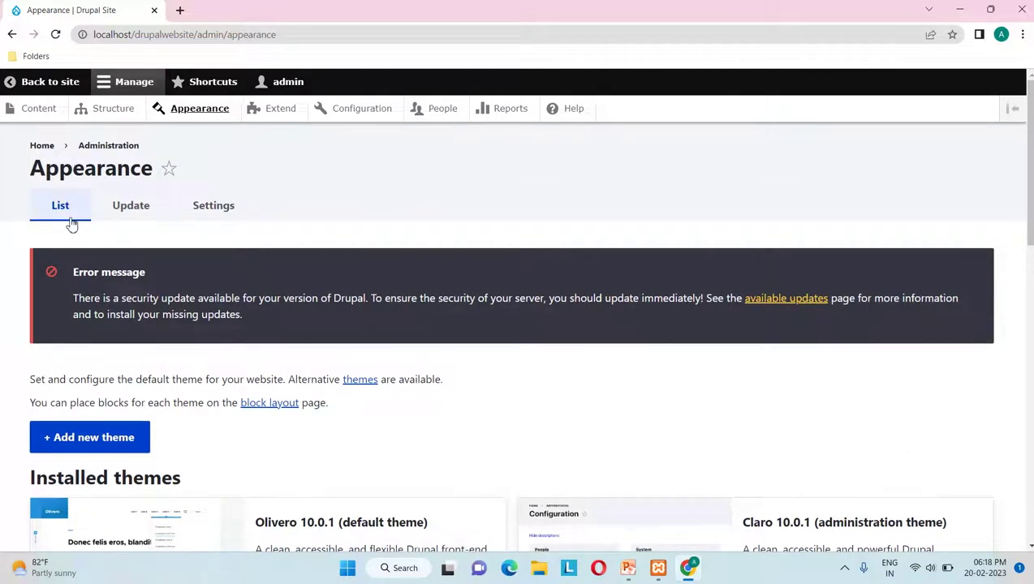
pyautogui.click(131, 209)
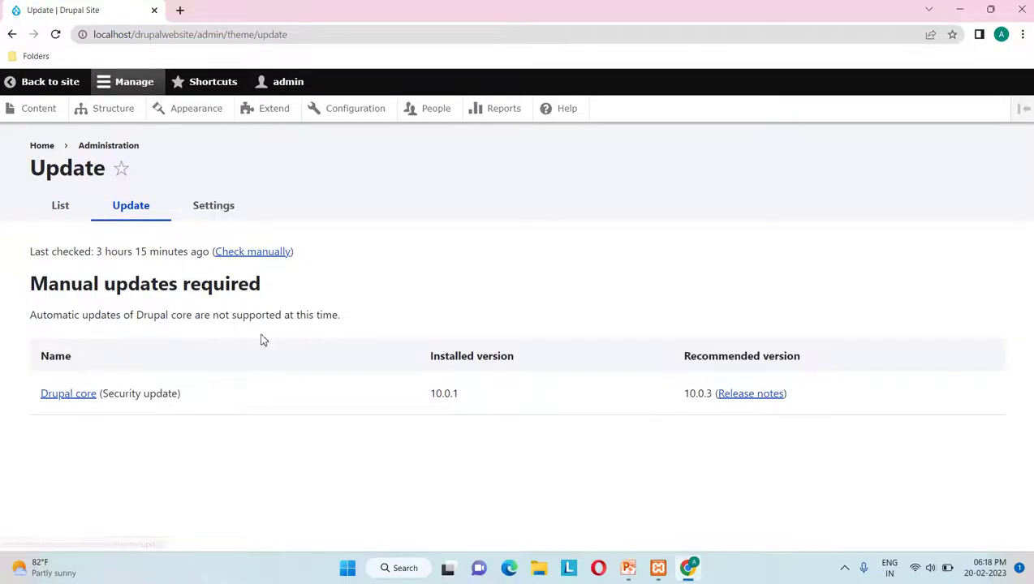
pyautogui.moveTo(478, 391); pyautogui.dragTo(424, 397)
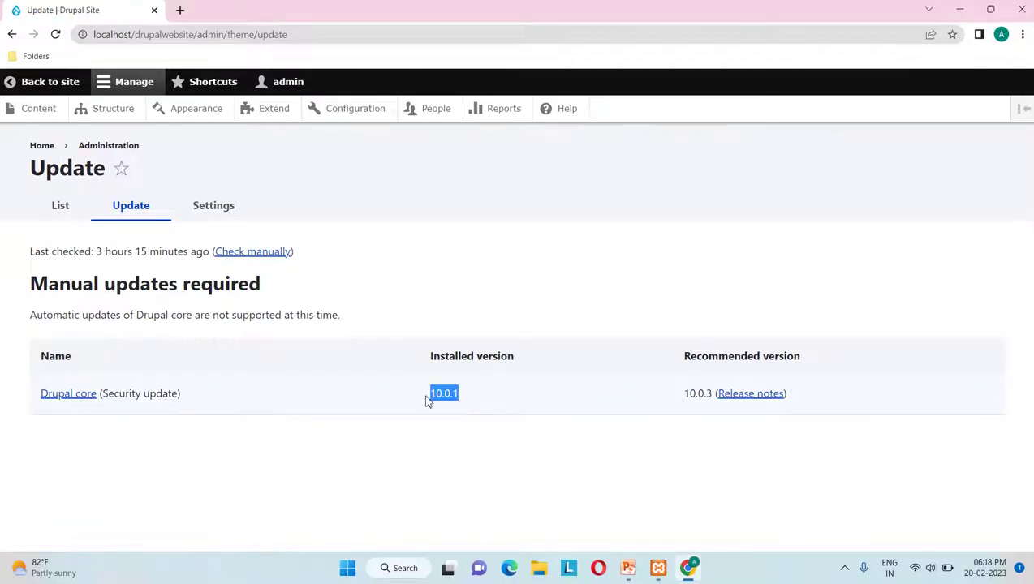
pyautogui.click(512, 461)
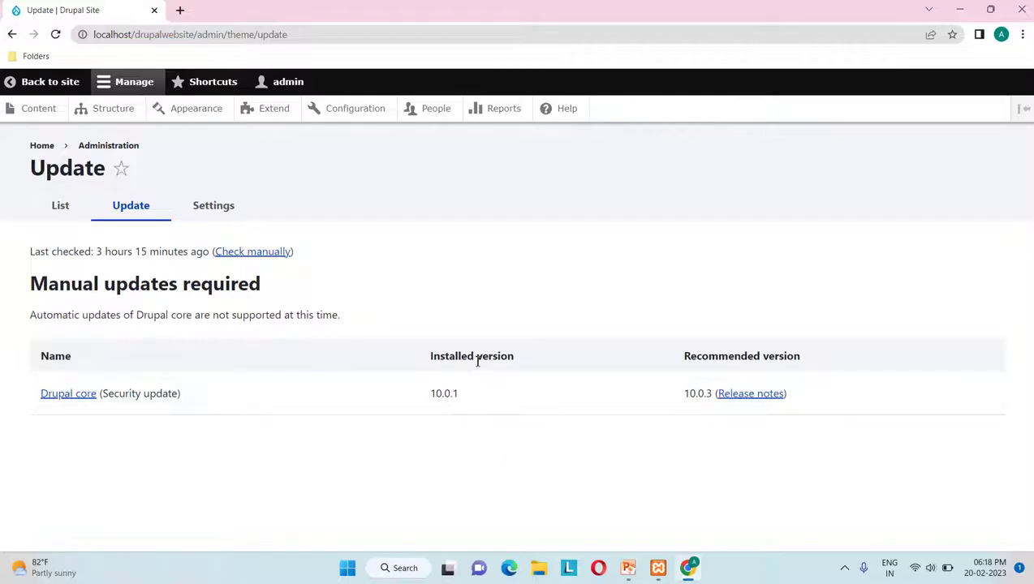
# Step: Check Drupal core's installed version against its recommended version in the manual updates table
pyautogui.moveTo(461, 398); pyautogui.dragTo(429, 398)
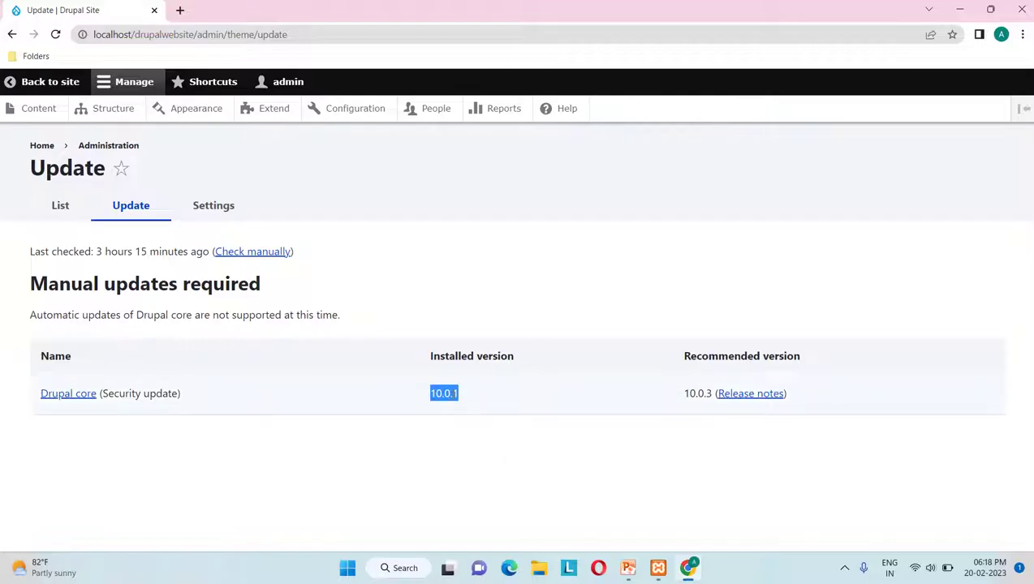
pyautogui.click(580, 434)
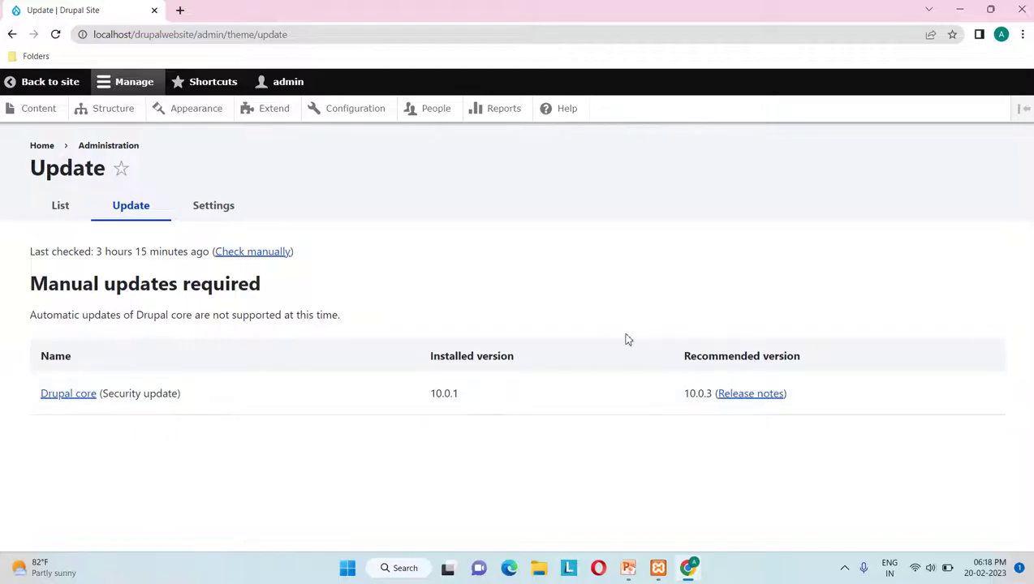
# Step: Open the global appearance settings and examine the page element display, logo image and favicon options
pyautogui.click(213, 208)
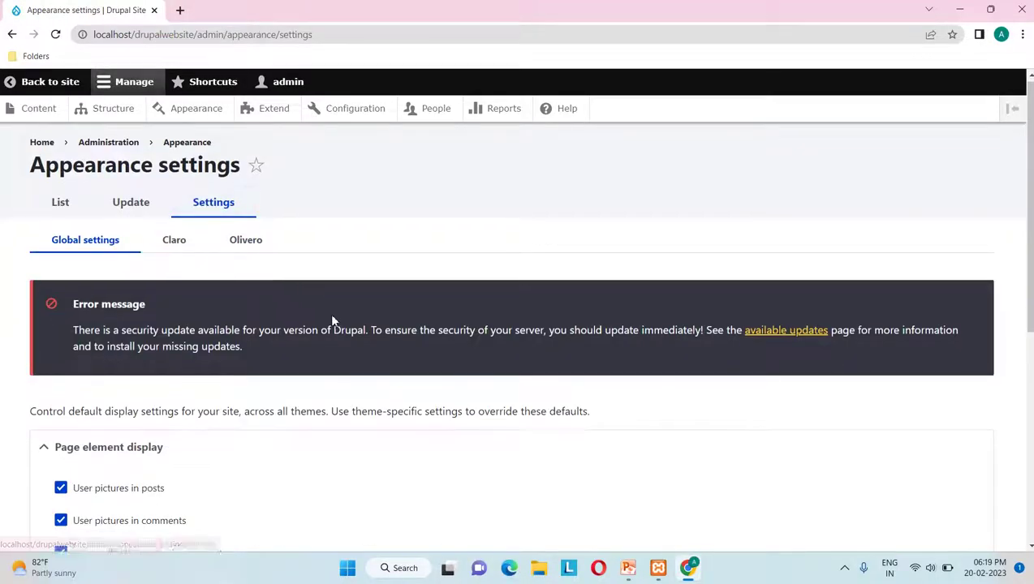
pyautogui.scroll(-2, 332, 318)
pyautogui.scroll(-1, 335, 322)
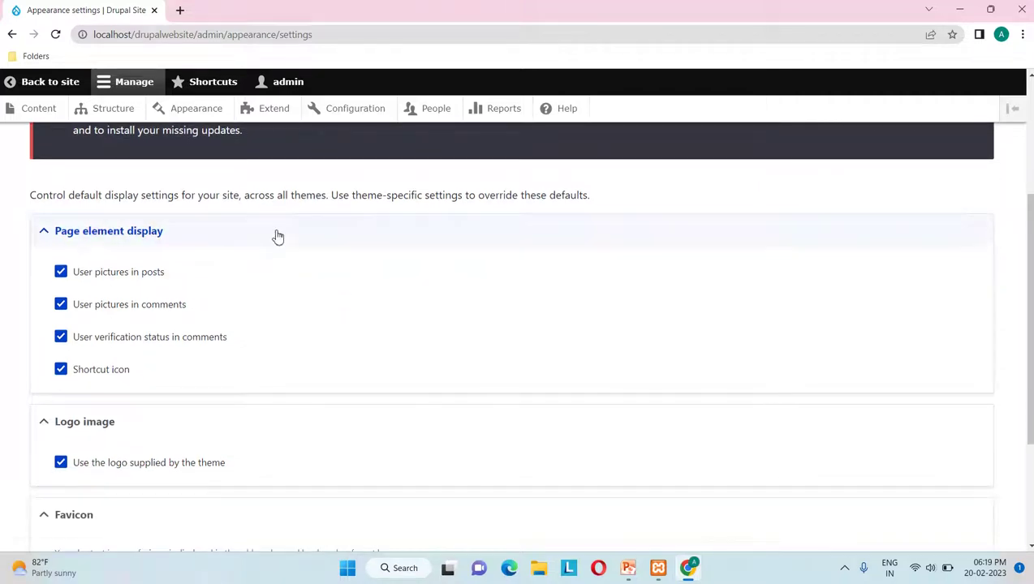
pyautogui.scroll(-1, 235, 365)
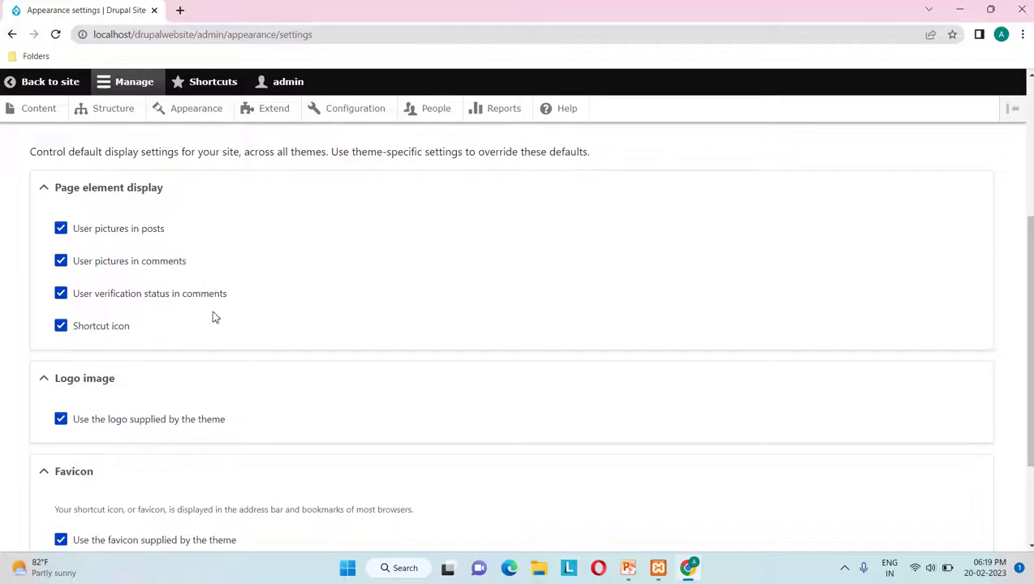
pyautogui.scroll(-1, 214, 317)
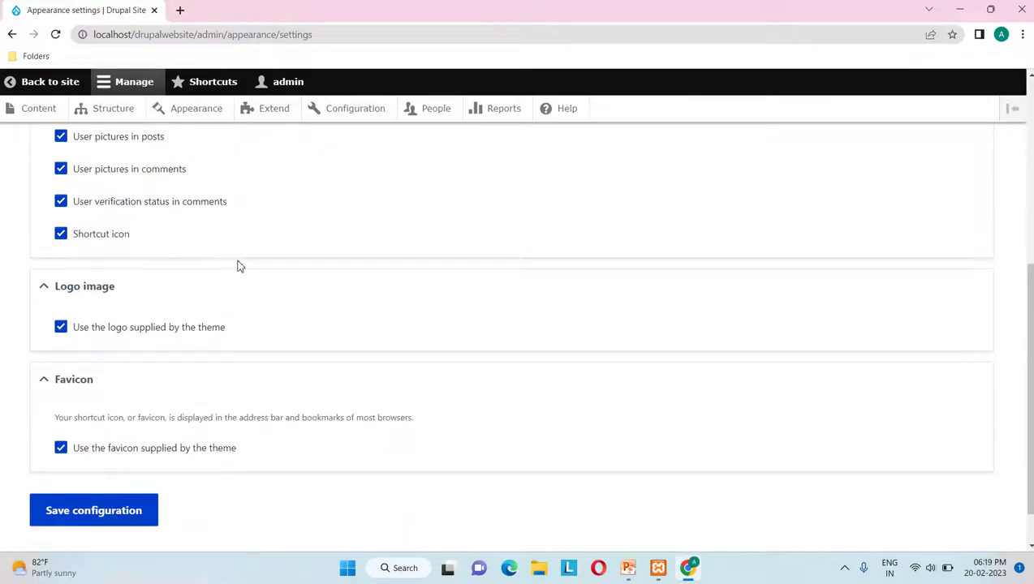
pyautogui.scroll(-1, 238, 266)
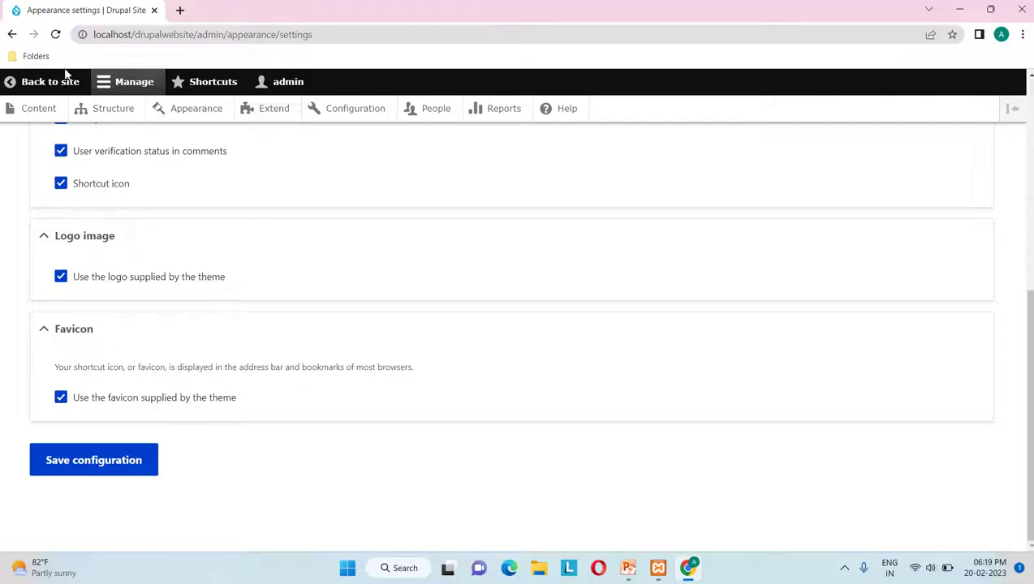
# Step: Open the site's home page in a new tab, check its header branding, and return to the Appearance settings
pyautogui.rightClick(34, 87)
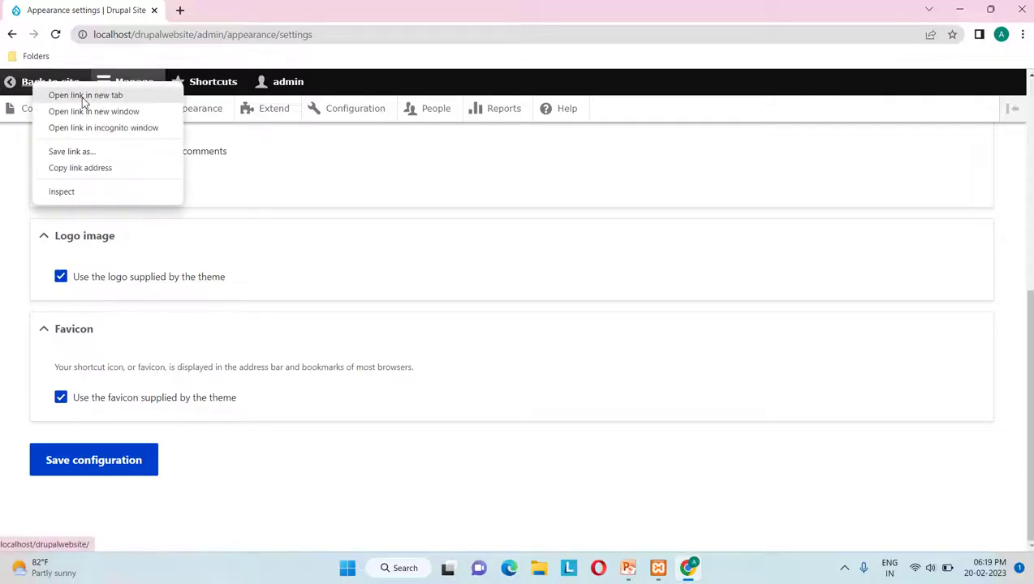
pyautogui.click(82, 93)
pyautogui.click(223, 9)
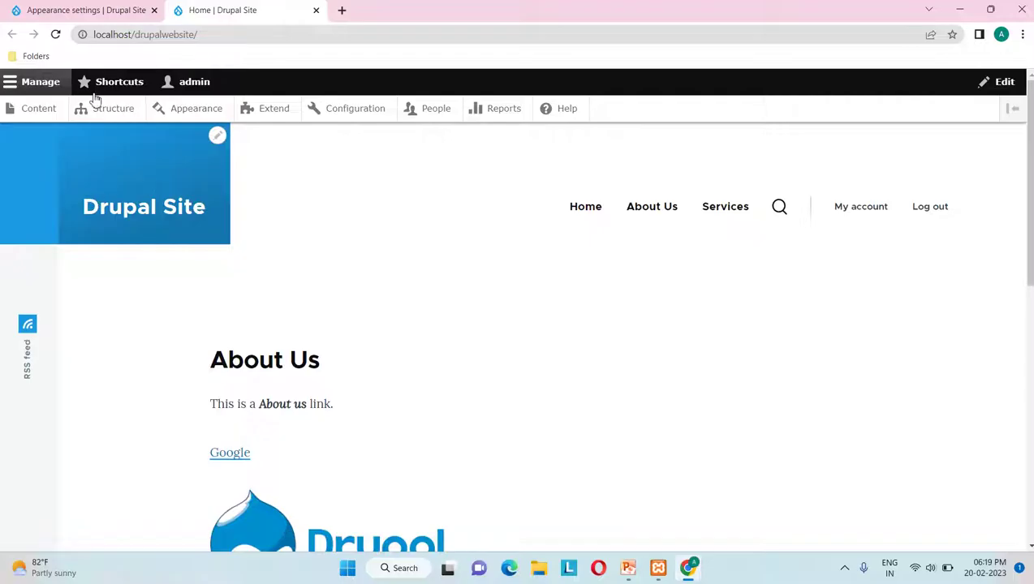
pyautogui.click(79, 10)
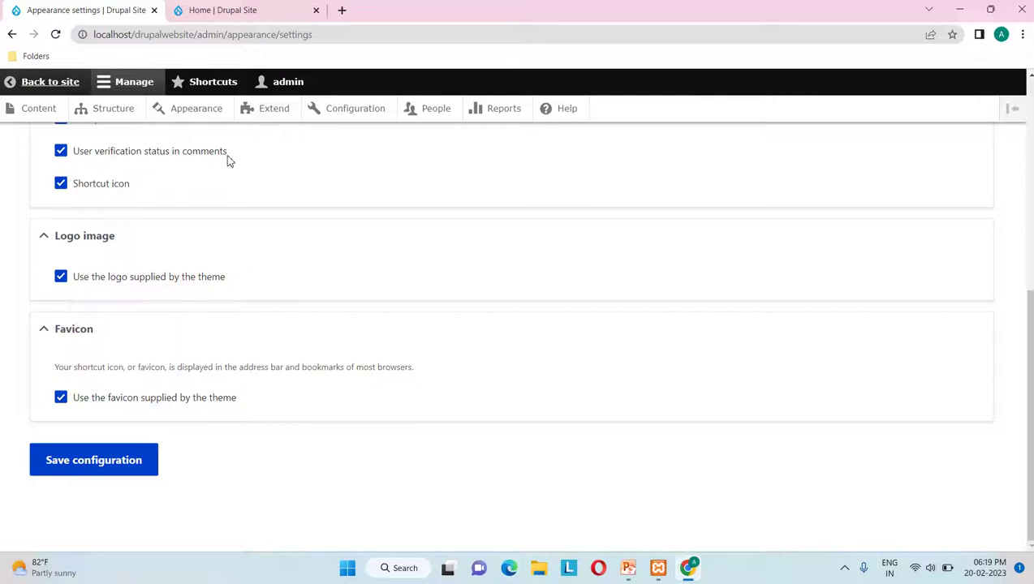
pyautogui.click(264, 12)
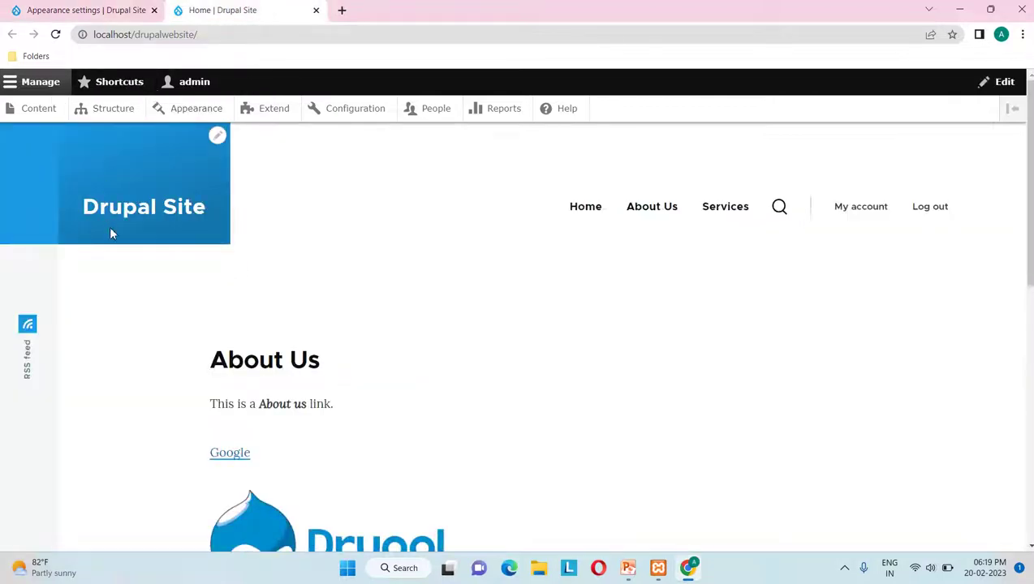
pyautogui.moveTo(72, 10); pyautogui.dragTo(33, 6)
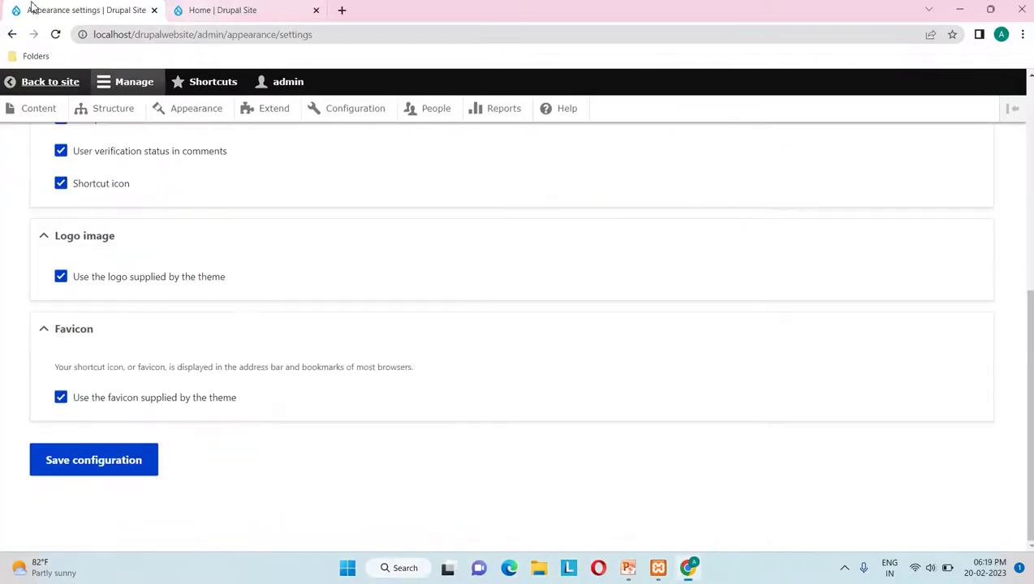
# Step: Turn off the theme-supplied logo and choose logo.jpg as the uploaded logo image
pyautogui.click(62, 277)
pyautogui.scroll(-1, 131, 403)
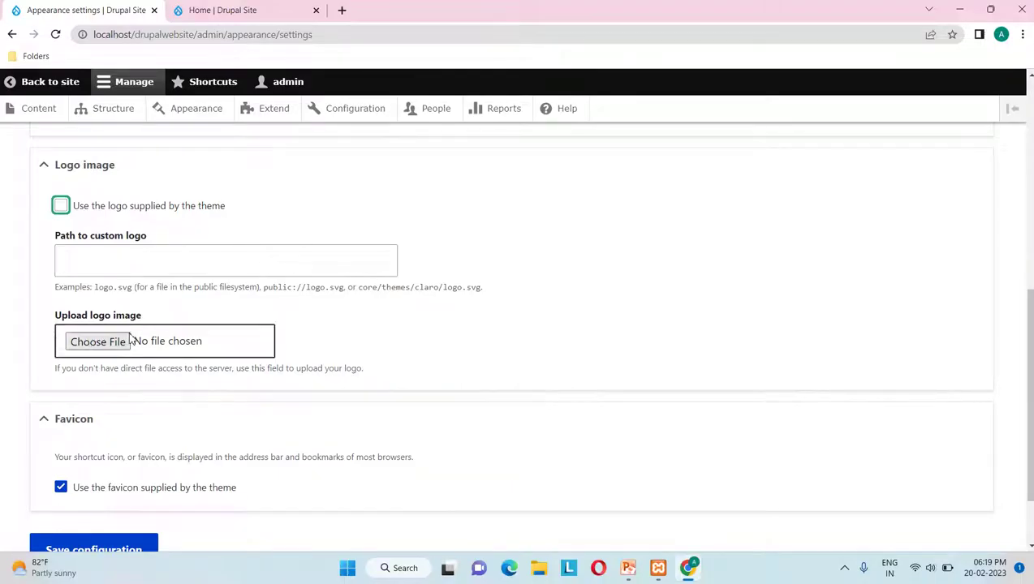
pyautogui.click(98, 341)
pyautogui.click(153, 126)
pyautogui.click(395, 303)
# Step: Turn off the theme-supplied favicon to view the custom icon options, and re-enable it
pyautogui.scroll(-2, 392, 305)
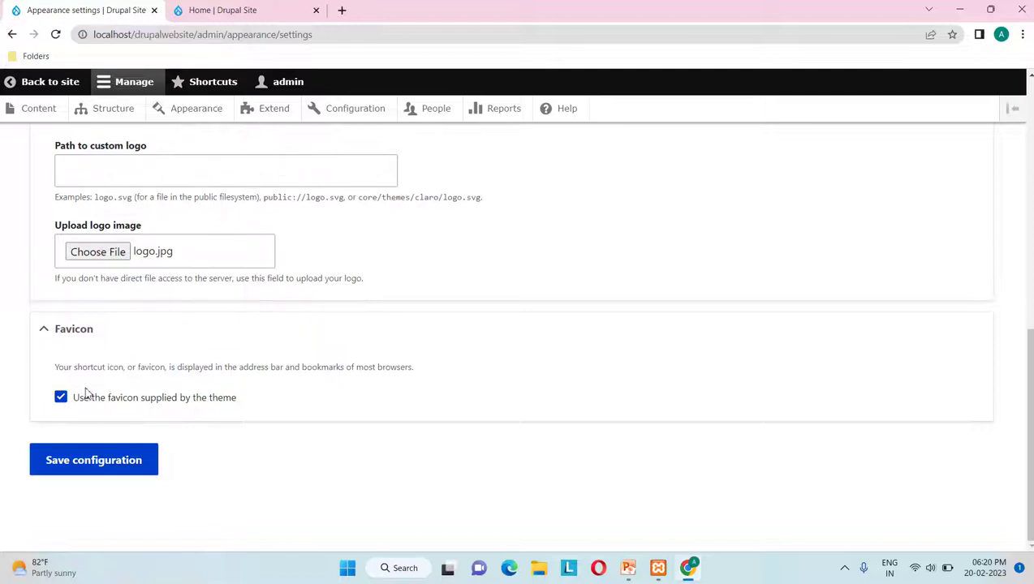
pyautogui.click(61, 398)
pyautogui.scroll(-1, 63, 401)
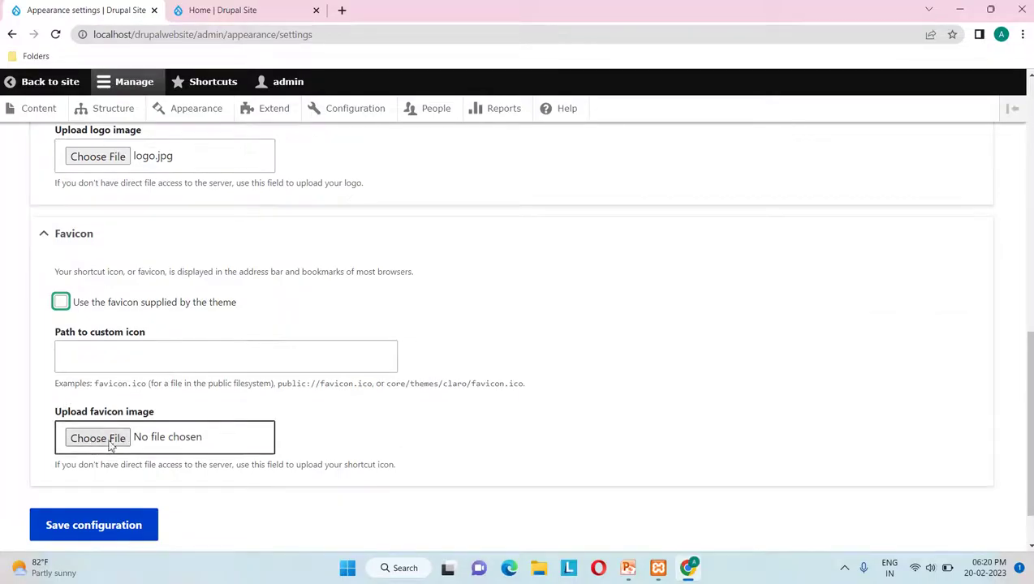
pyautogui.click(61, 302)
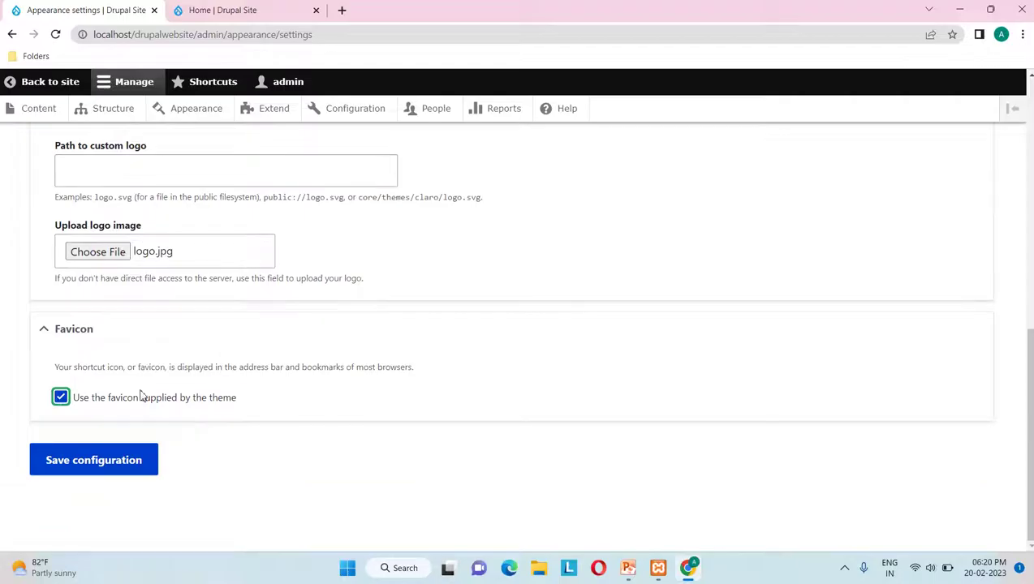
# Step: Save the appearance configuration and check the custom logo on the site's home page and in the logo settings
pyautogui.click(109, 471)
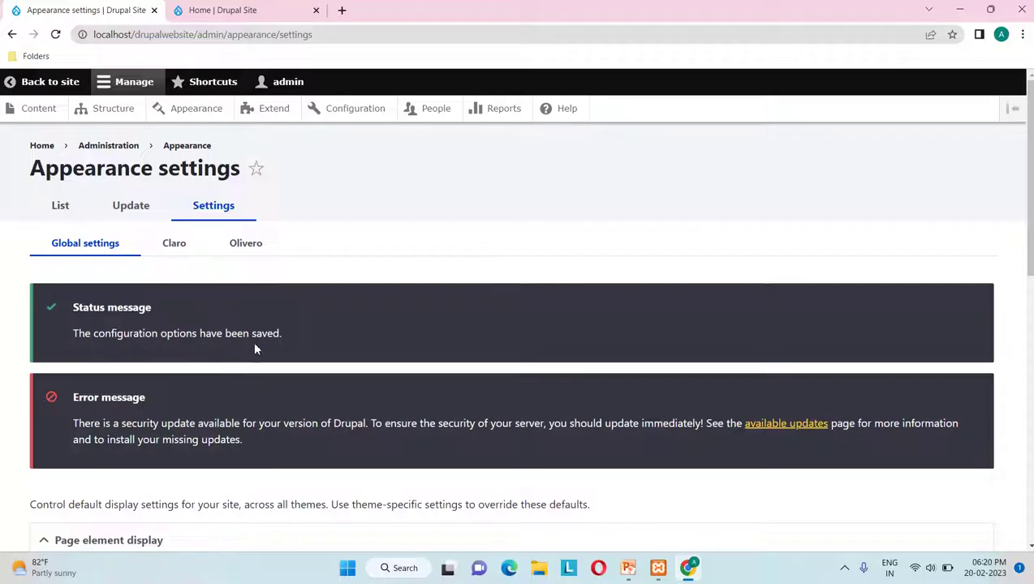
pyautogui.click(221, 13)
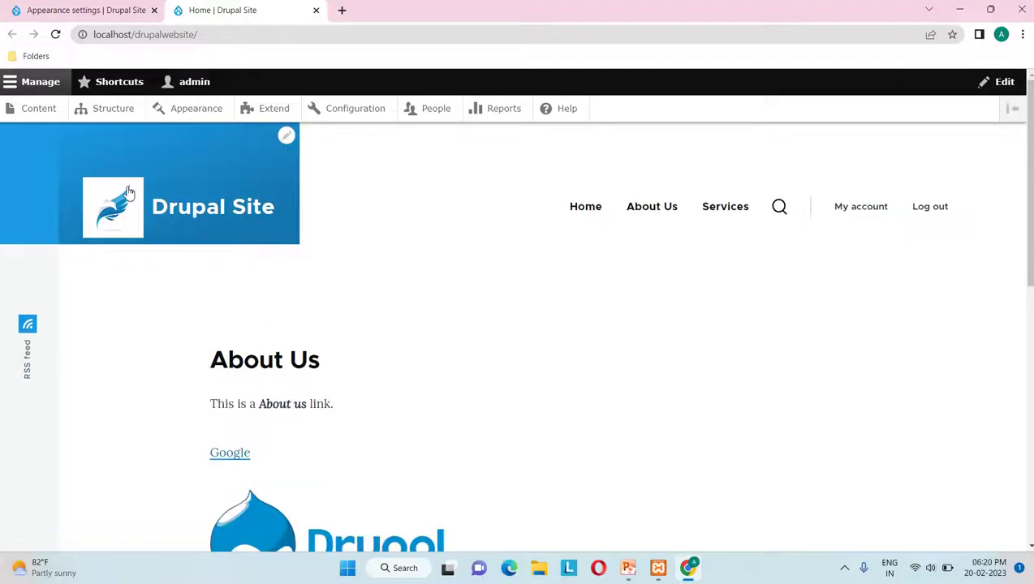
pyautogui.click(104, 10)
pyautogui.scroll(-7, 323, 383)
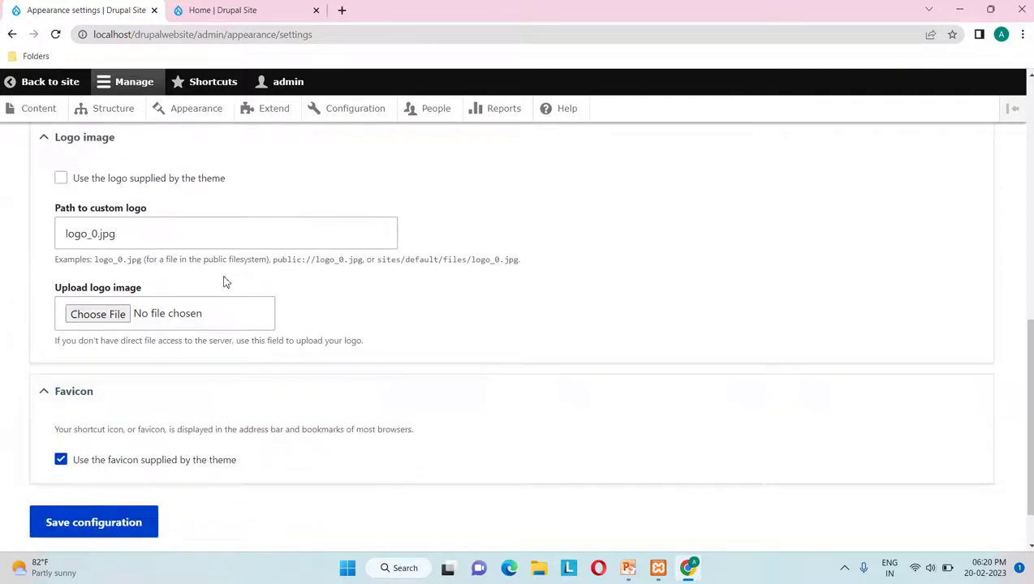
pyautogui.scroll(-1, 279, 454)
pyautogui.scroll(8, 279, 454)
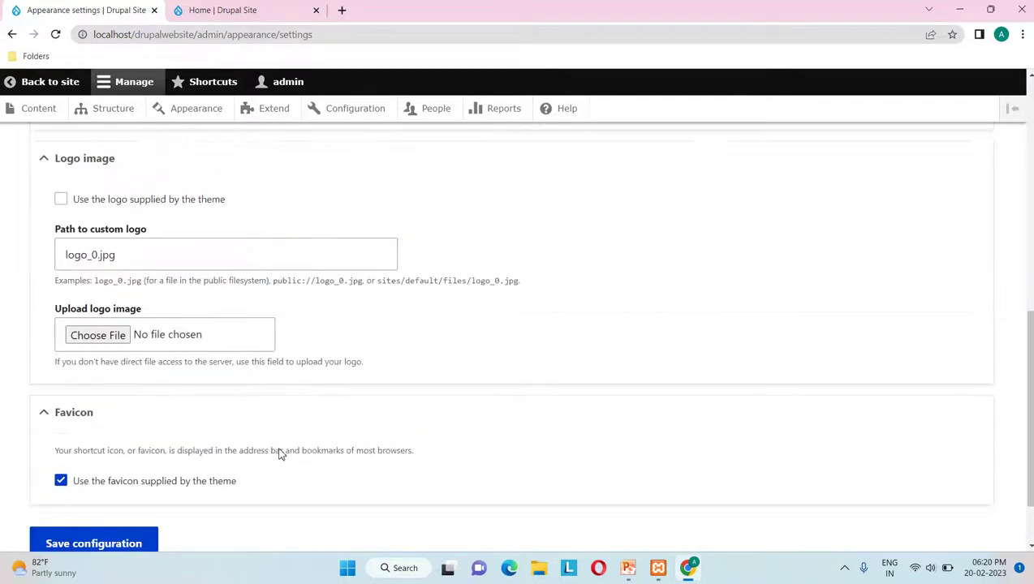
pyautogui.scroll(1, 275, 302)
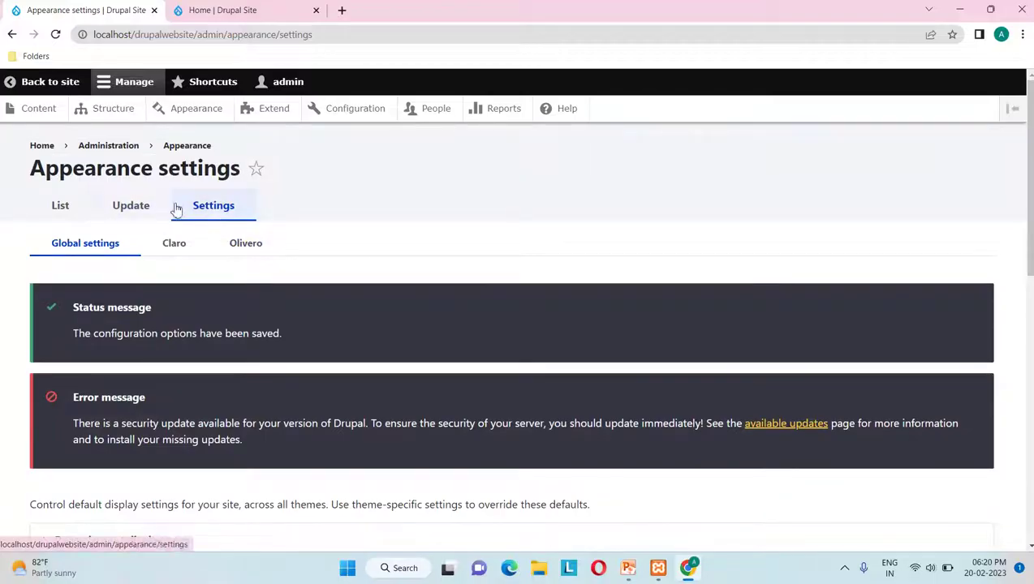
# Step: Open the Add new theme page from the theme list and examine its options for adding by URL or archive
pyautogui.click(77, 218)
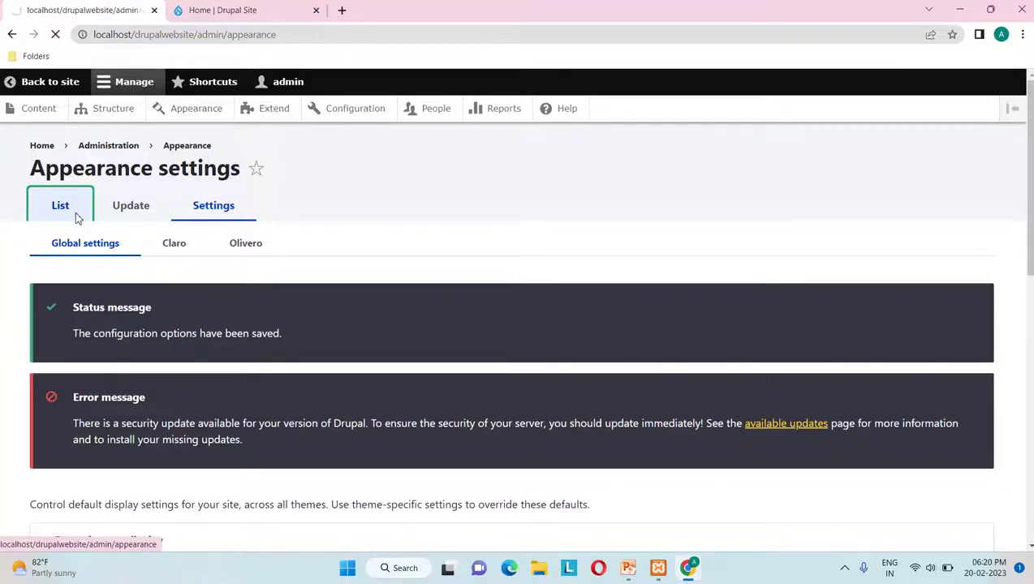
pyautogui.scroll(-2, 162, 353)
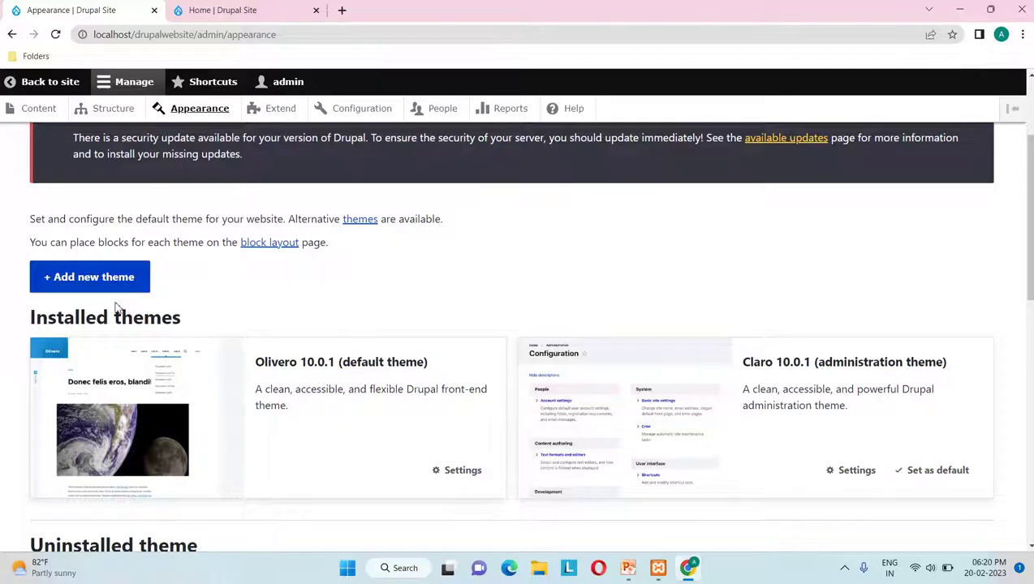
pyautogui.scroll(2, 121, 316)
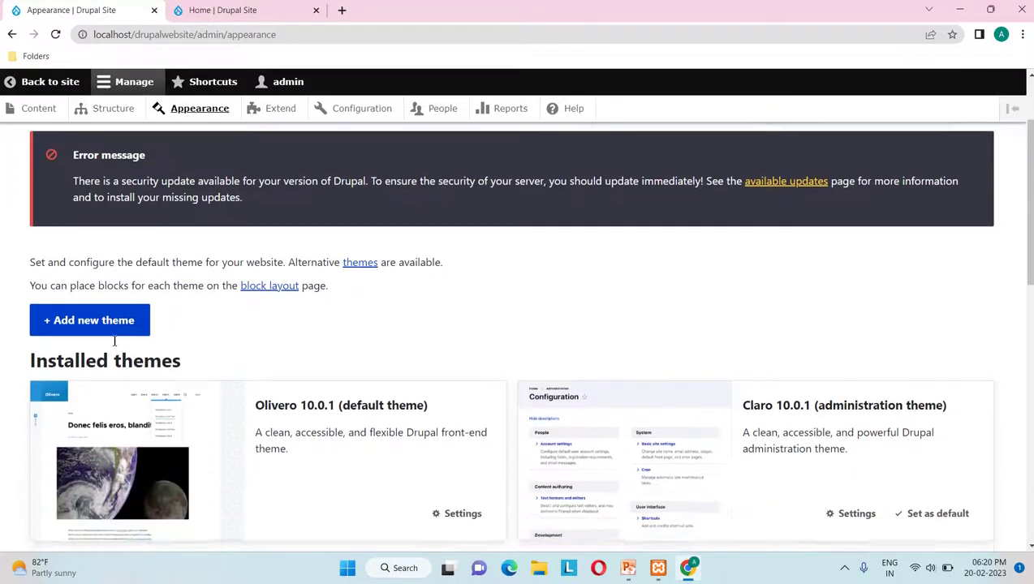
pyautogui.scroll(-1, 114, 341)
pyautogui.click(110, 327)
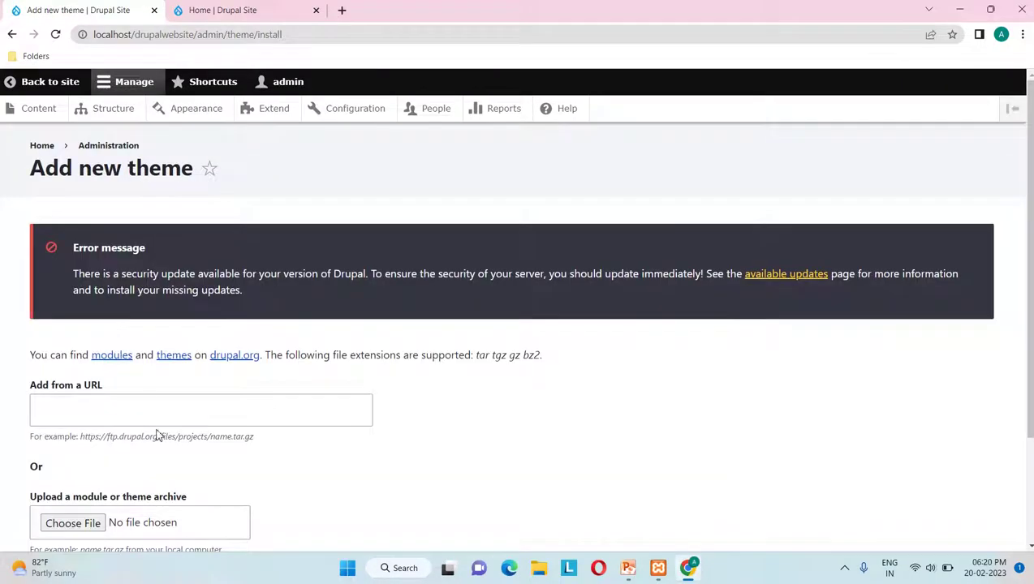
pyautogui.scroll(-2, 157, 434)
pyautogui.click(95, 282)
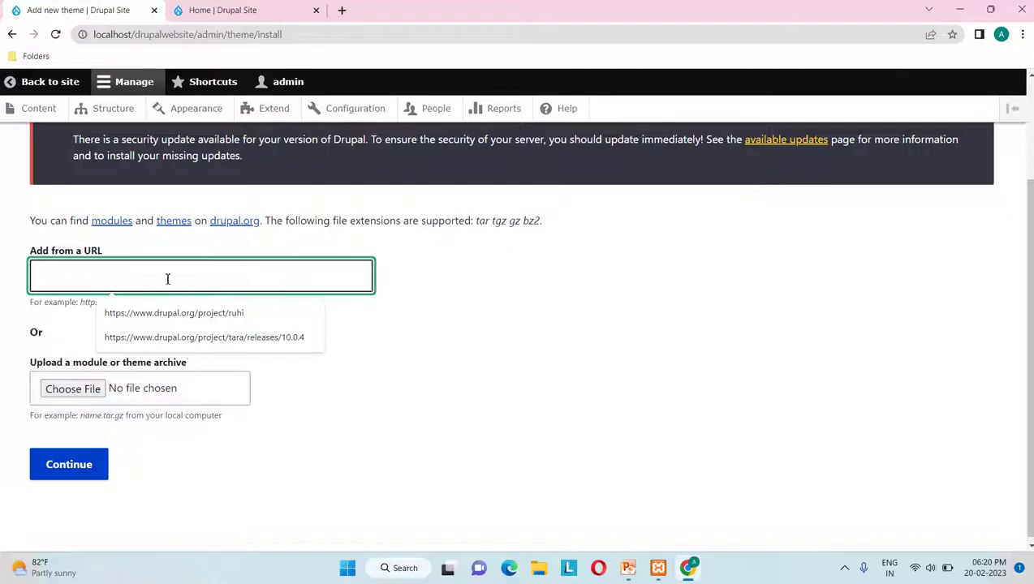
pyautogui.click(365, 355)
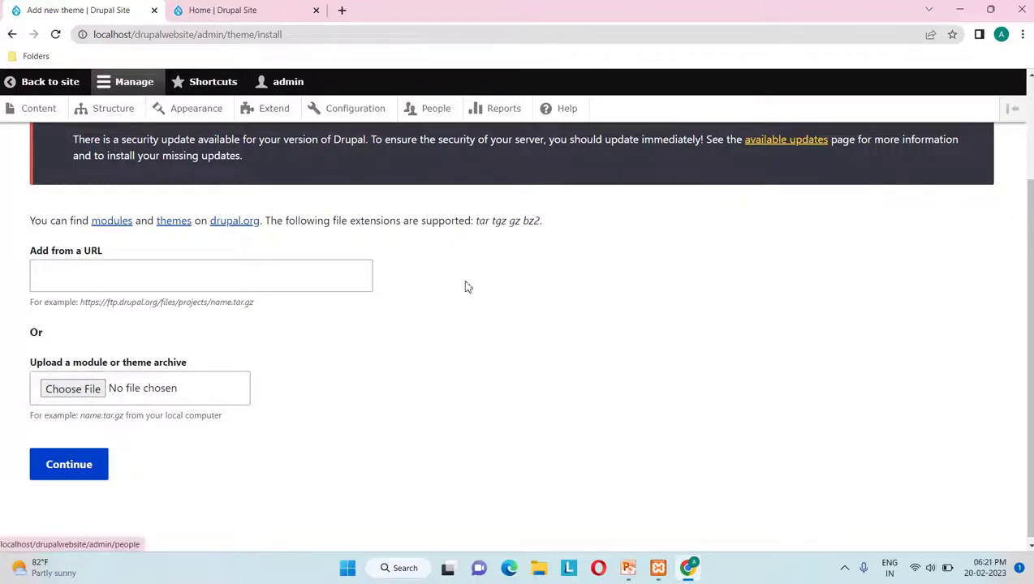
# Step: In a new browser window, search Google for "drupal 10 theme" and open the Theme project page on Drupal.org
pyautogui.rightClick(689, 570)
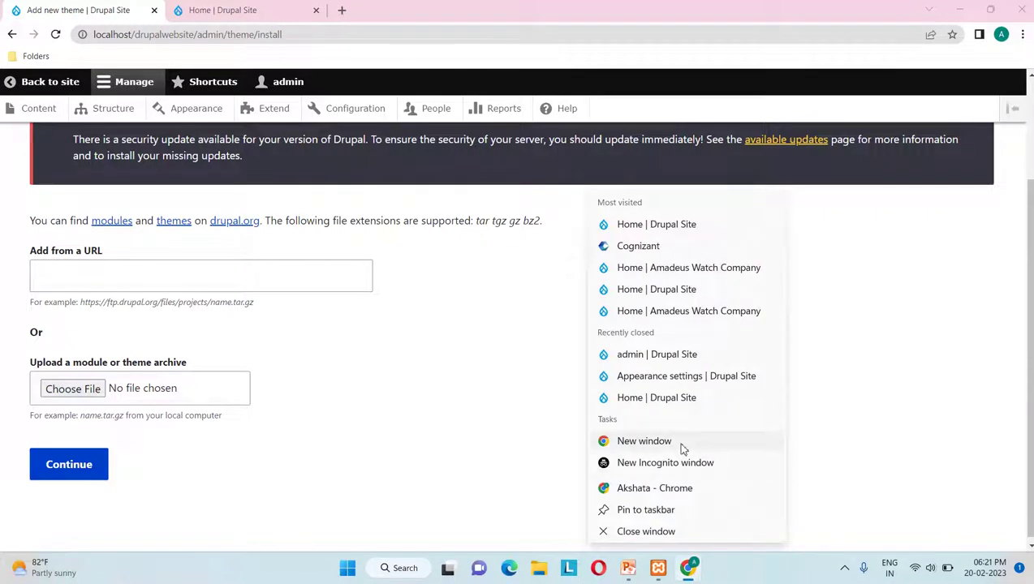
pyautogui.click(644, 442)
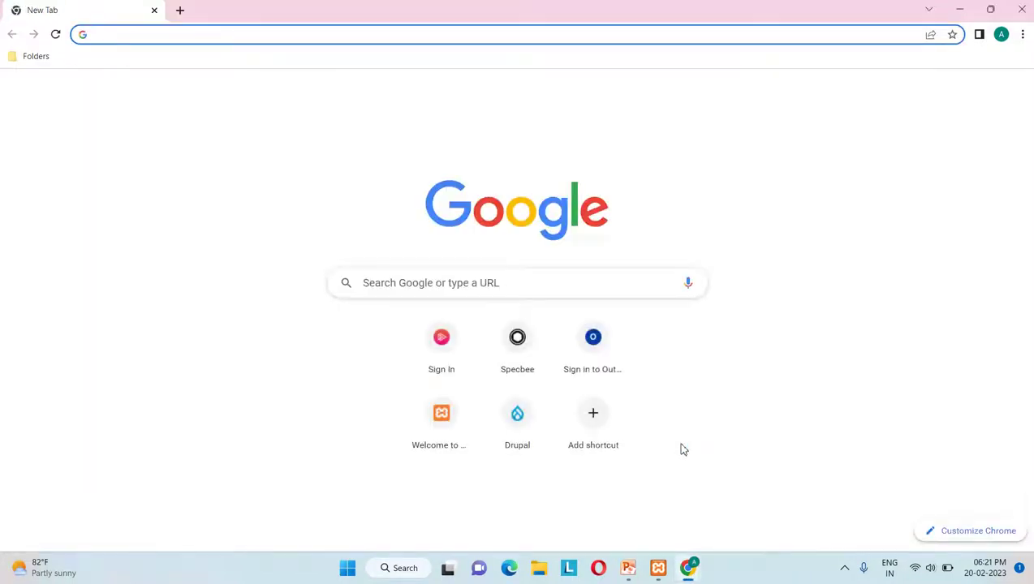
pyautogui.write('drupal')
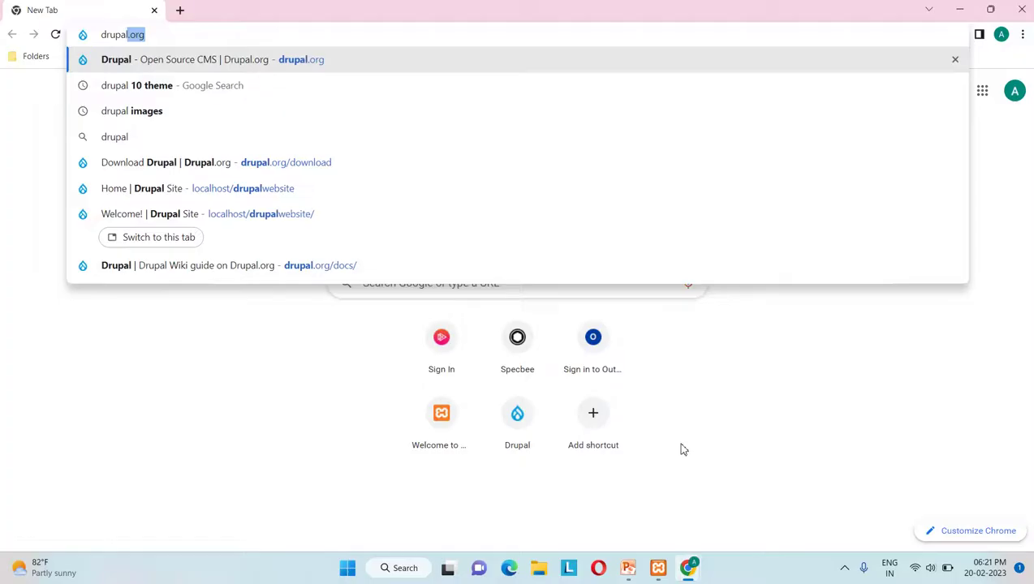
pyautogui.write(' 10 ')
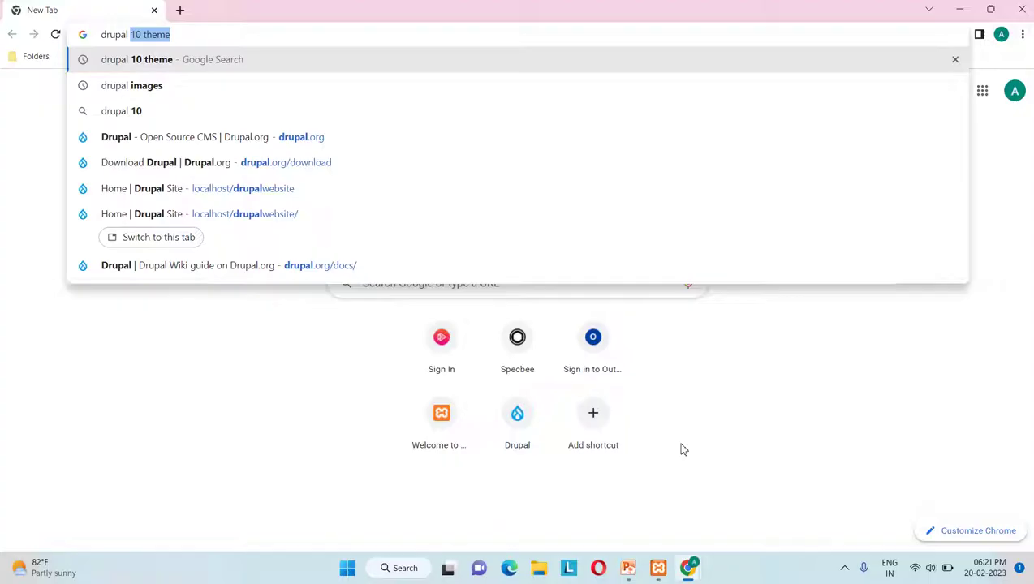
pyautogui.write('theme')
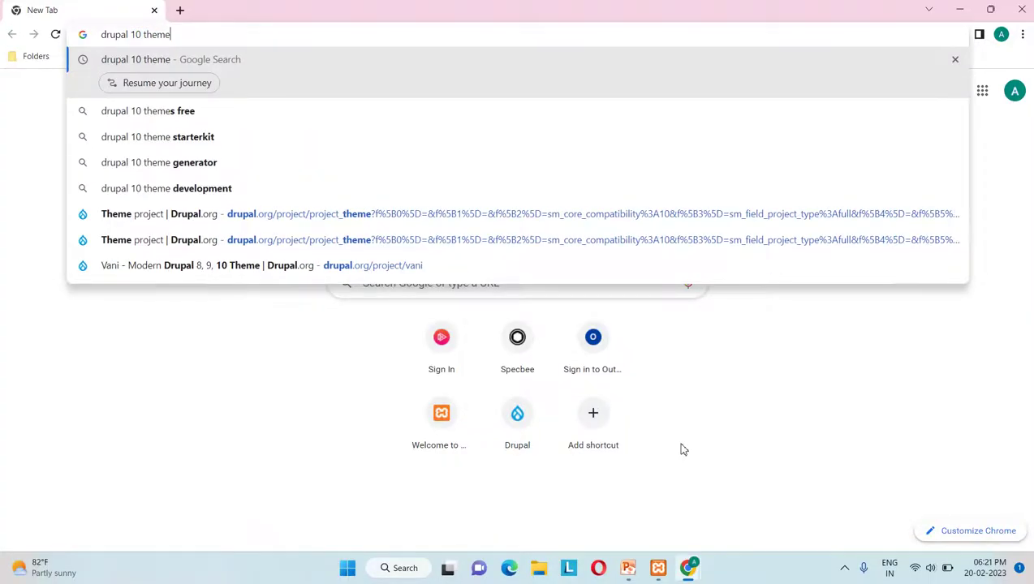
pyautogui.press('Return')
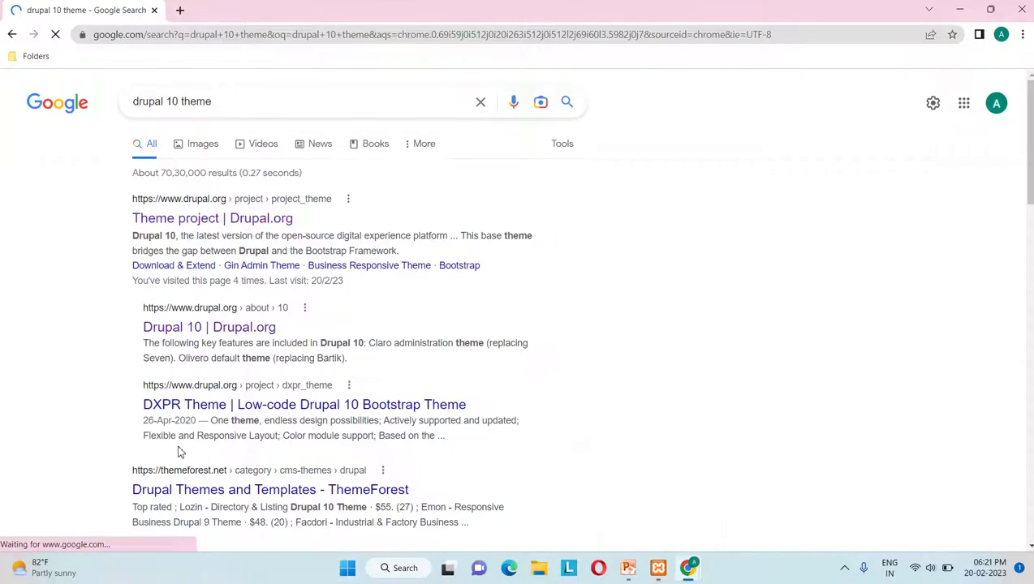
pyautogui.click(195, 221)
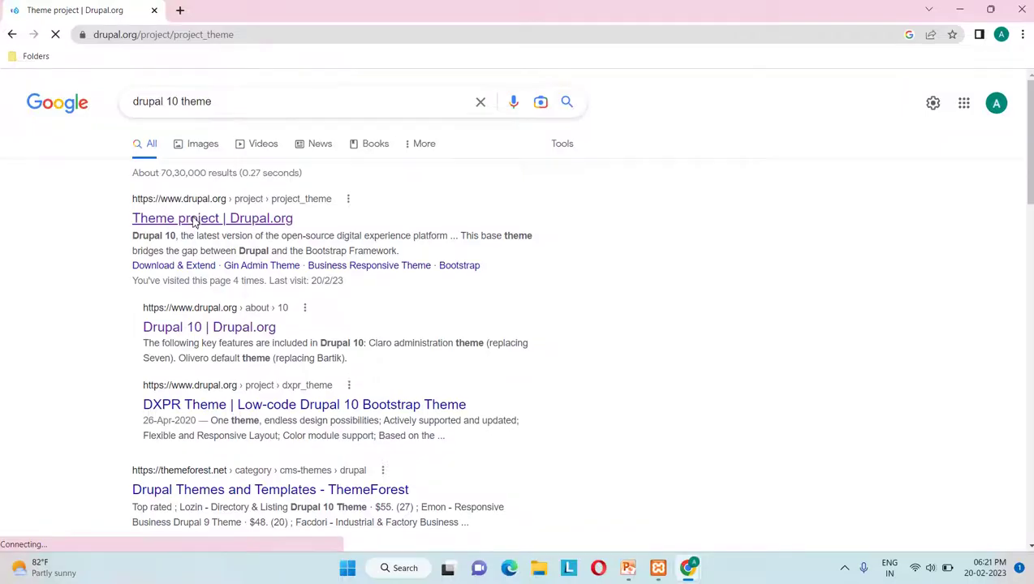
pyautogui.scroll(-3, 195, 221)
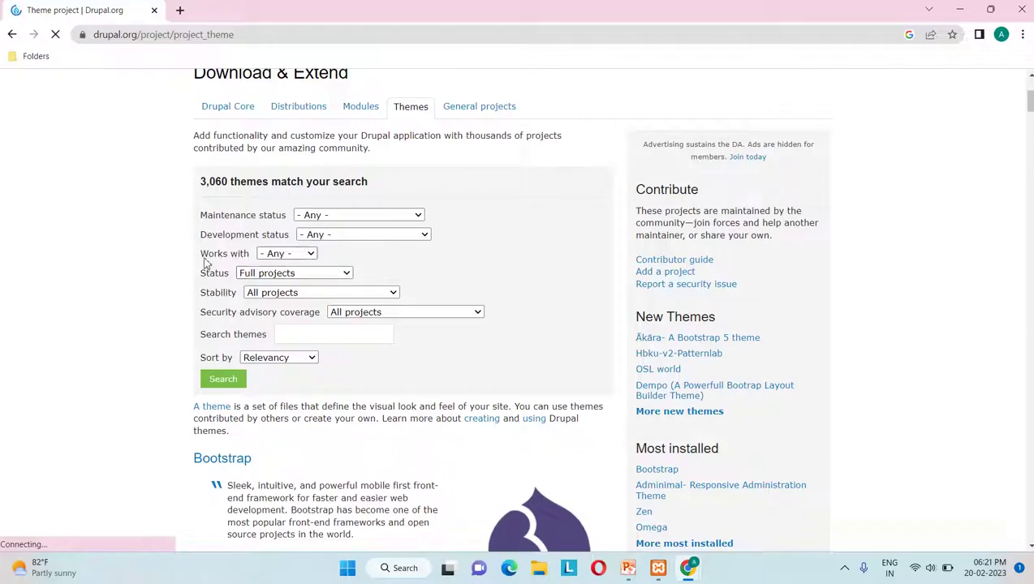
# Step: Filter the Drupal.org theme listing to themes that work with Drupal 10 and run the search without a keyword
pyautogui.click(311, 254)
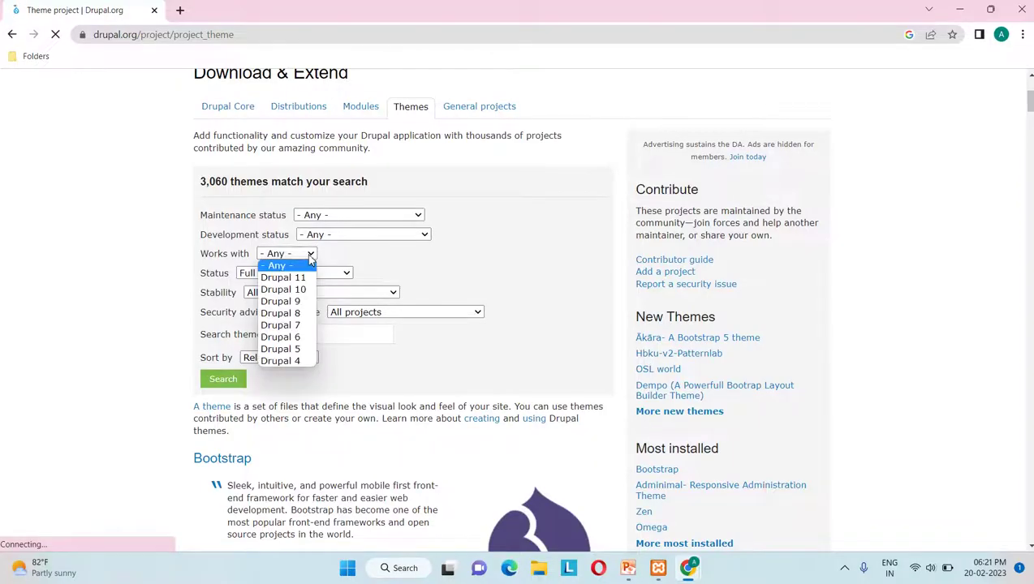
pyautogui.click(302, 291)
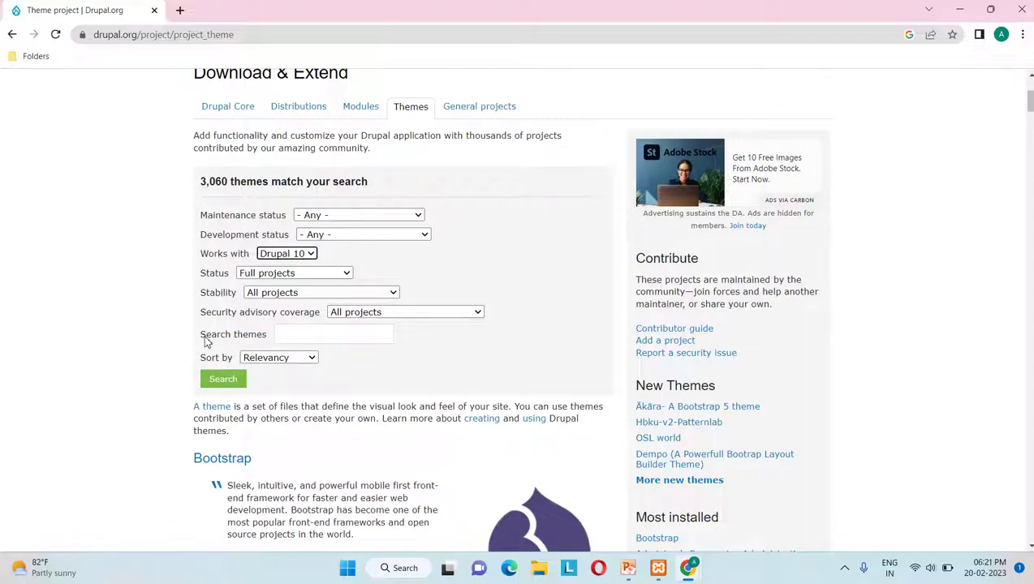
pyautogui.click(280, 336)
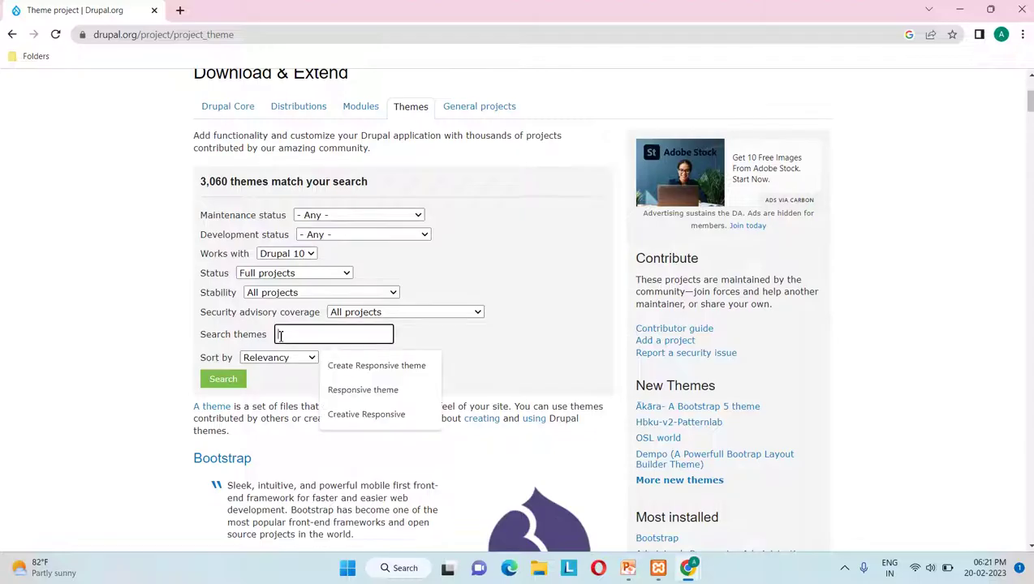
pyautogui.click(445, 345)
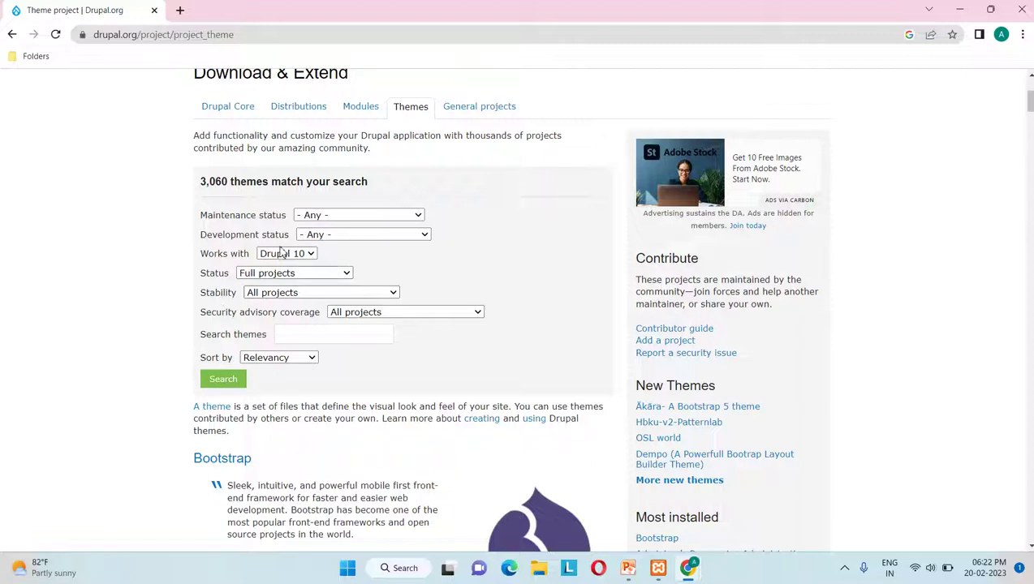
pyautogui.click(224, 388)
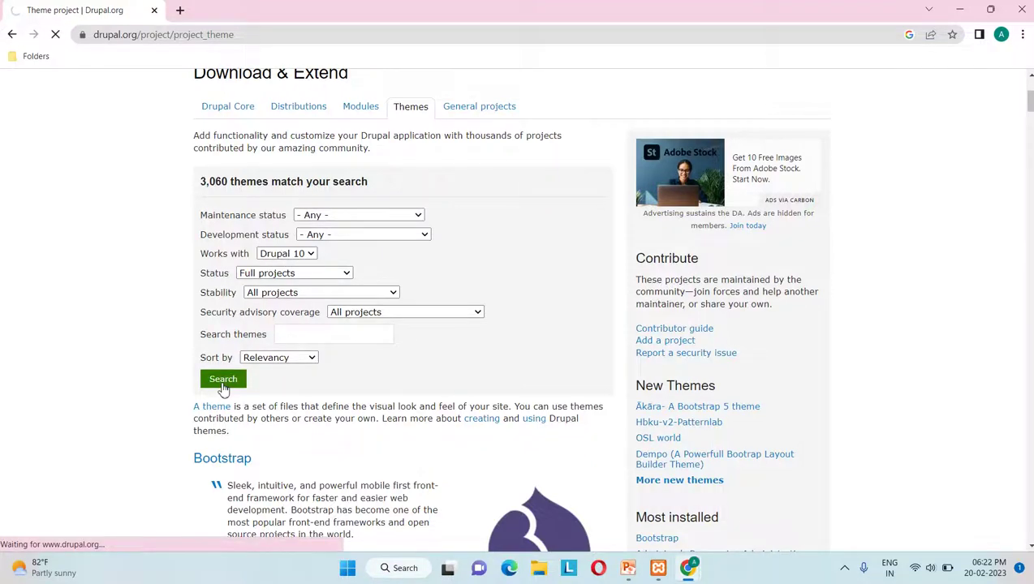
# Step: Browse the Drupal 10 theme results through the end of the page and open the Vani - Modern Drupal 8, 9, 10 Theme project
pyautogui.scroll(-5, 519, 381)
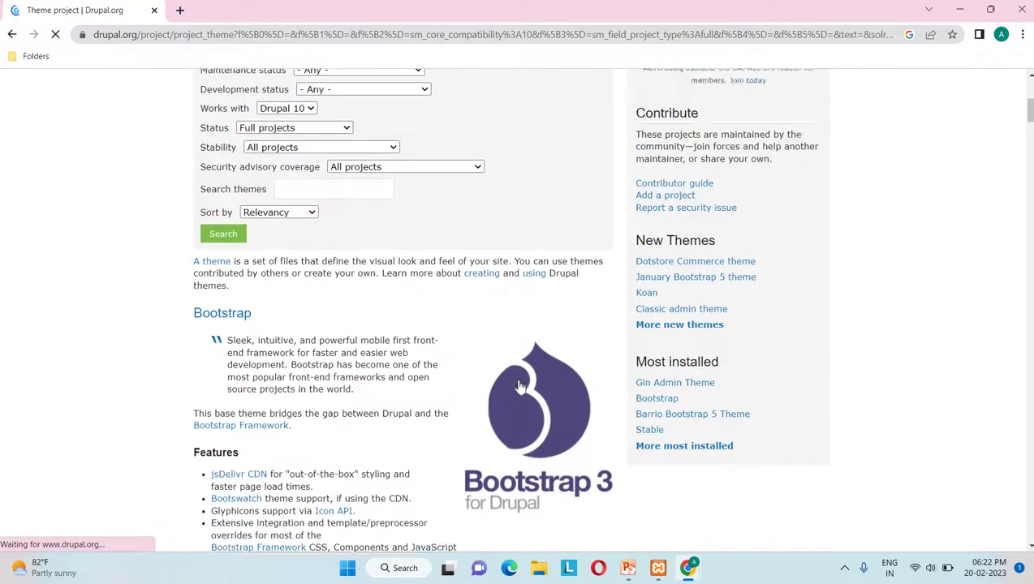
pyautogui.scroll(-1, 519, 387)
pyautogui.scroll(2, 362, 315)
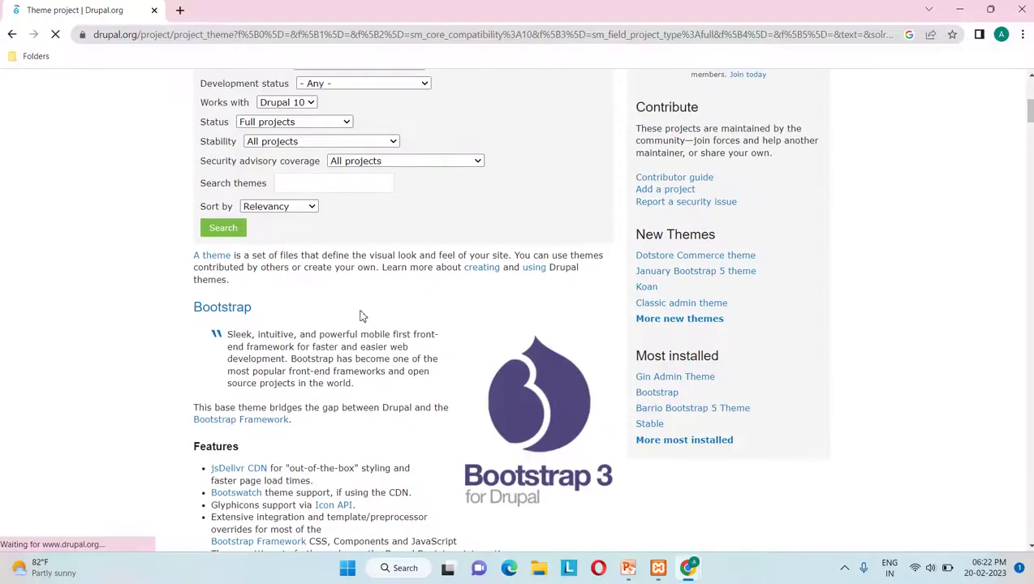
pyautogui.scroll(-1, 312, 333)
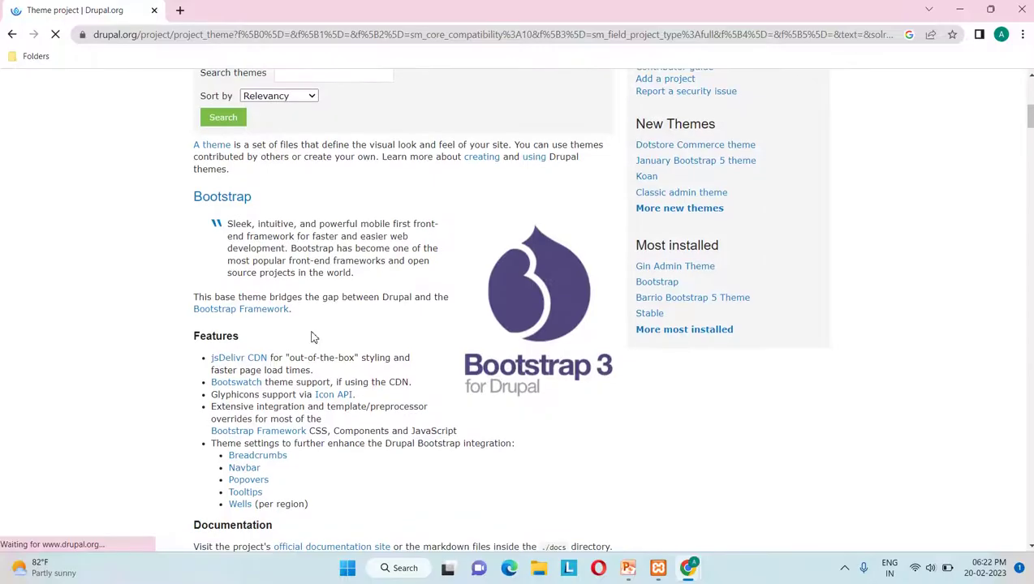
pyautogui.scroll(-4, 420, 362)
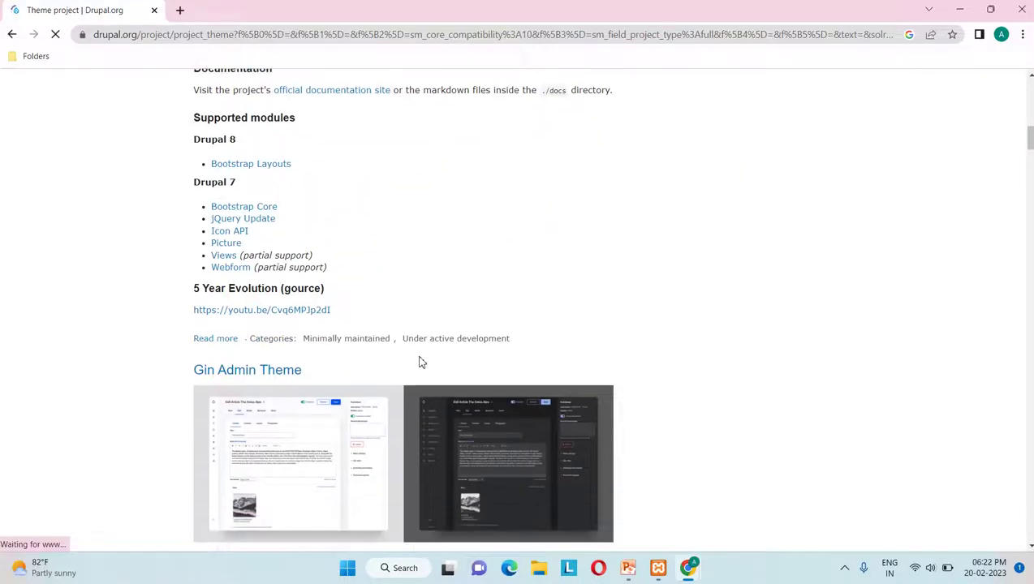
pyautogui.scroll(-2, 419, 361)
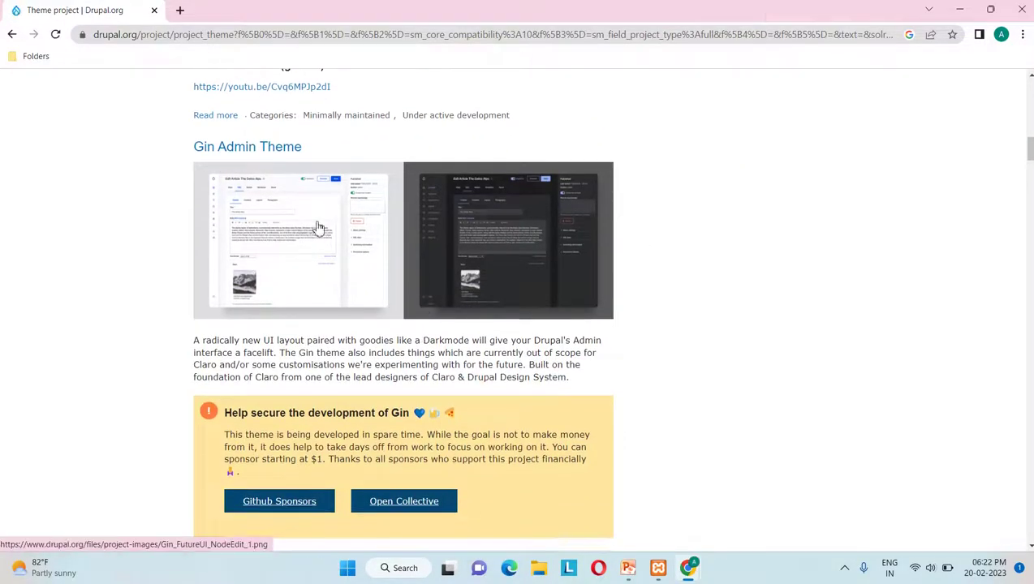
pyautogui.scroll(-7, 406, 227)
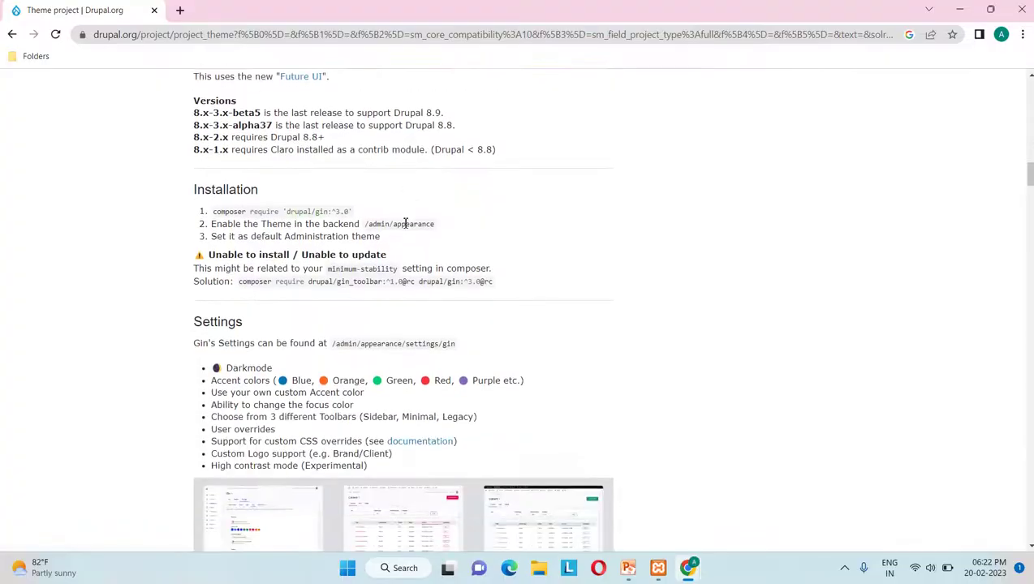
pyautogui.scroll(-2, 406, 223)
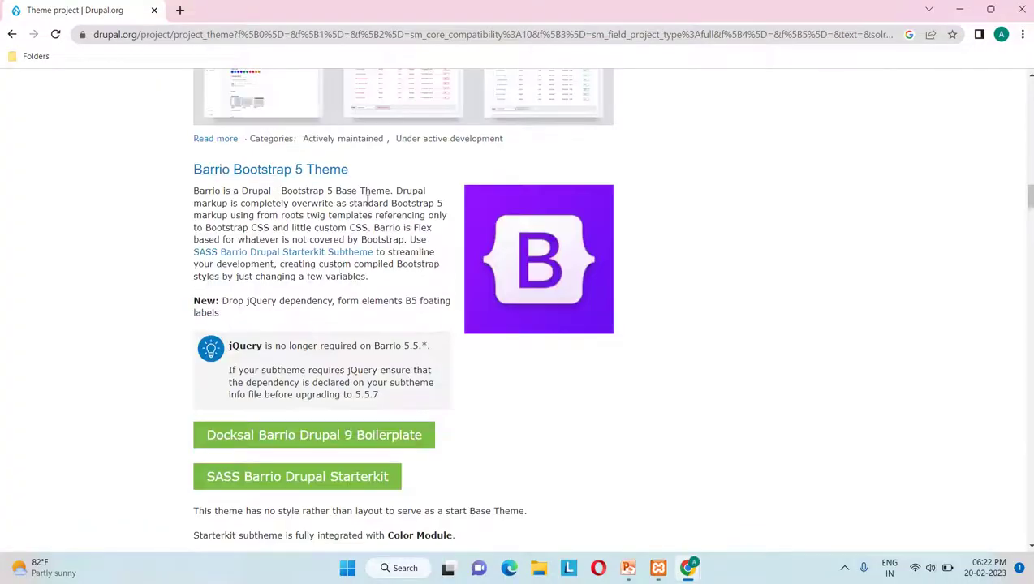
pyautogui.scroll(-10, 367, 200)
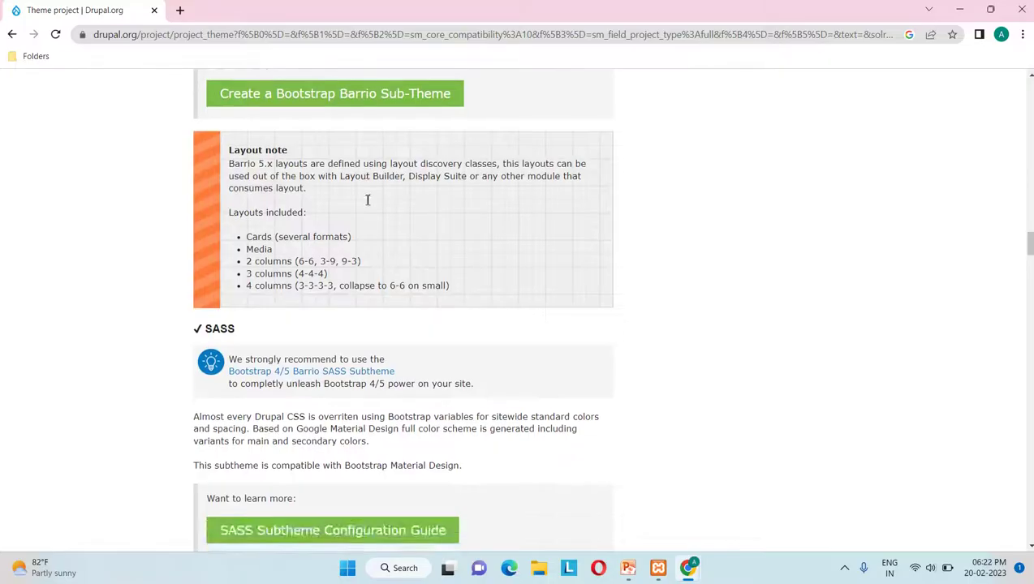
pyautogui.scroll(-4, 367, 200)
pyautogui.scroll(3, 367, 200)
pyautogui.scroll(-4, 367, 200)
pyautogui.scroll(-10, 368, 199)
pyautogui.scroll(-10, 366, 204)
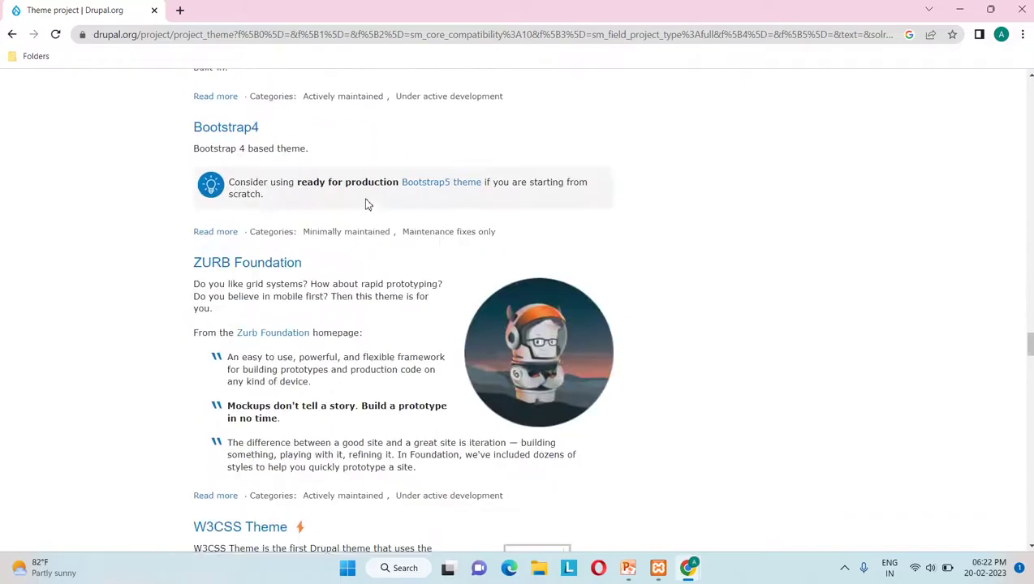
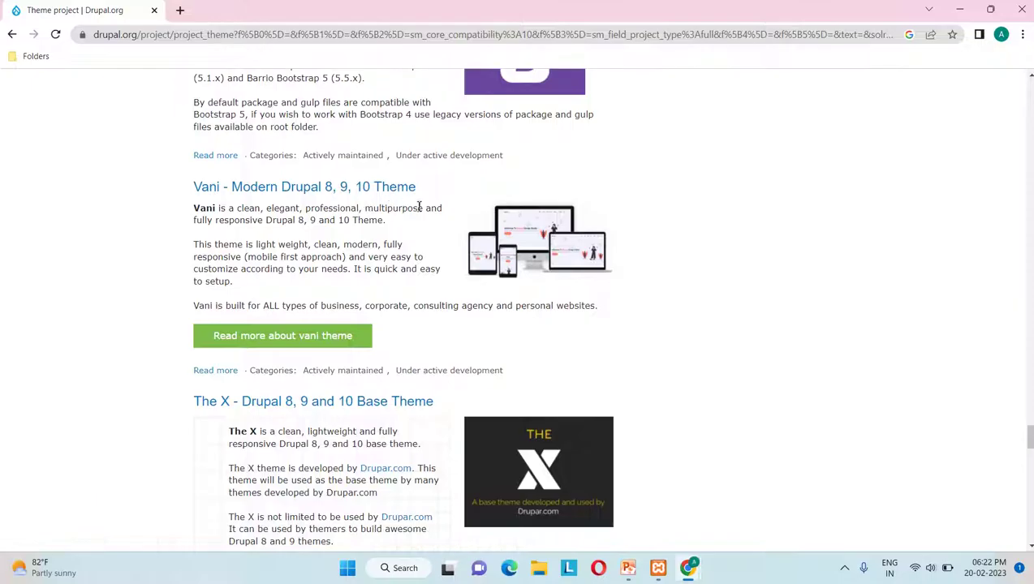
pyautogui.scroll(-1, 435, 287)
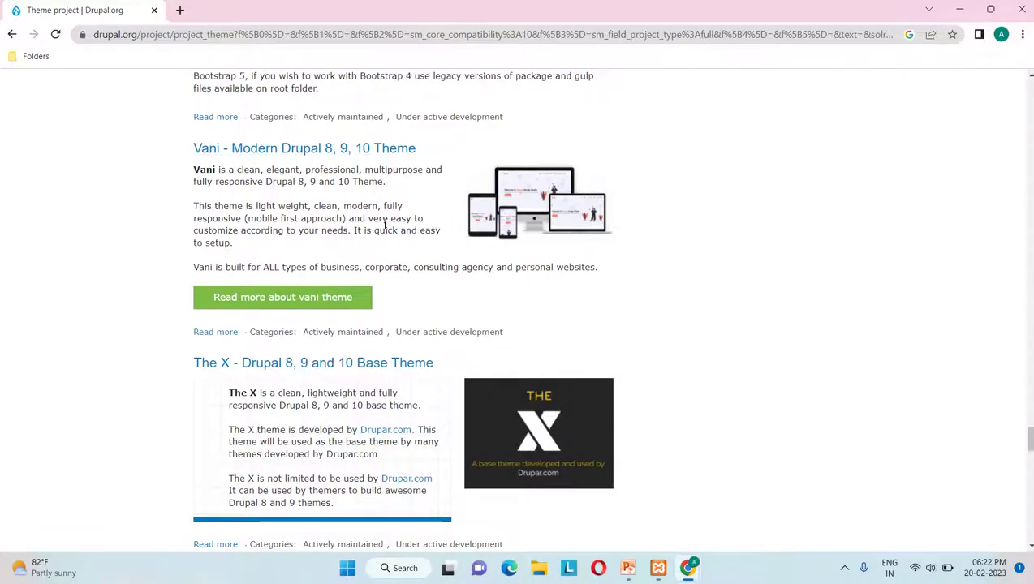
pyautogui.scroll(-5, 385, 225)
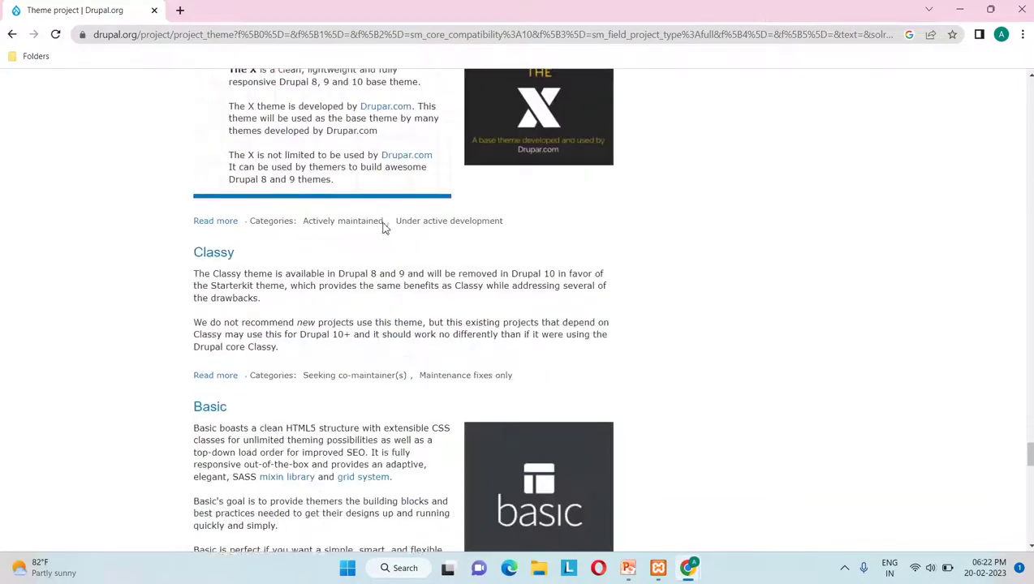
pyautogui.scroll(-10, 385, 228)
pyautogui.scroll(-10, 384, 228)
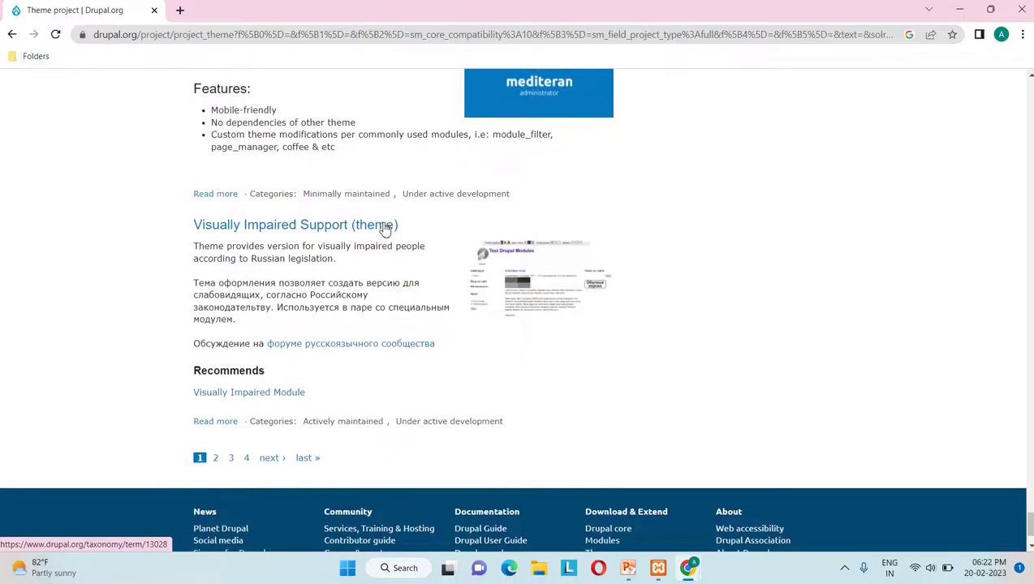
pyautogui.scroll(20, 385, 228)
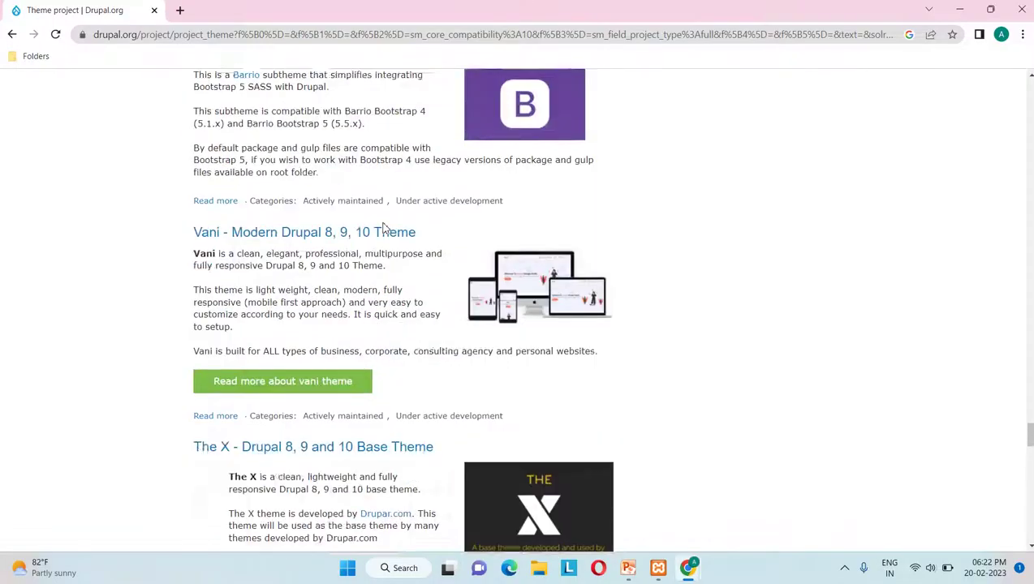
pyautogui.scroll(1, 384, 229)
pyautogui.scroll(-1, 385, 224)
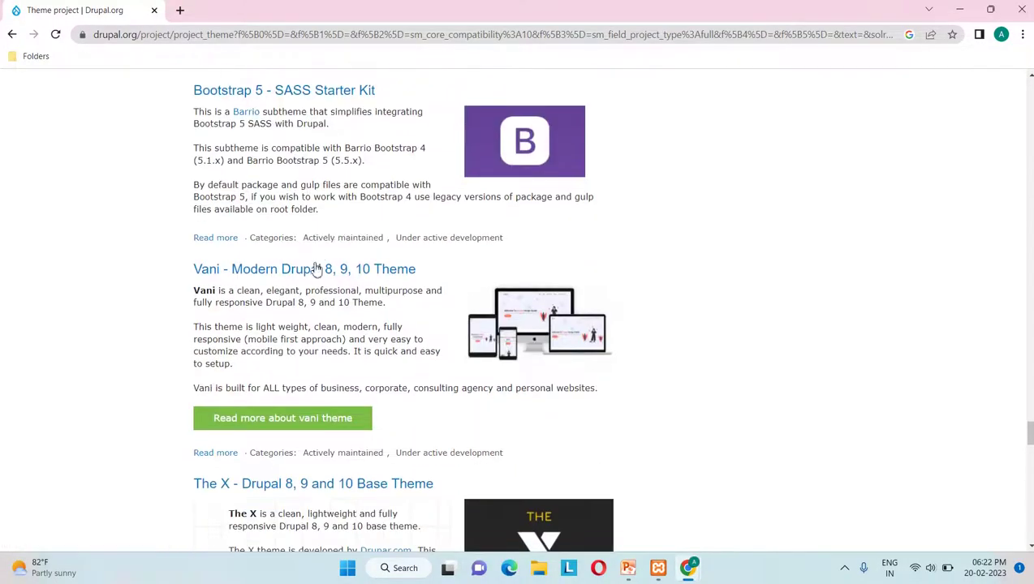
pyautogui.click(298, 276)
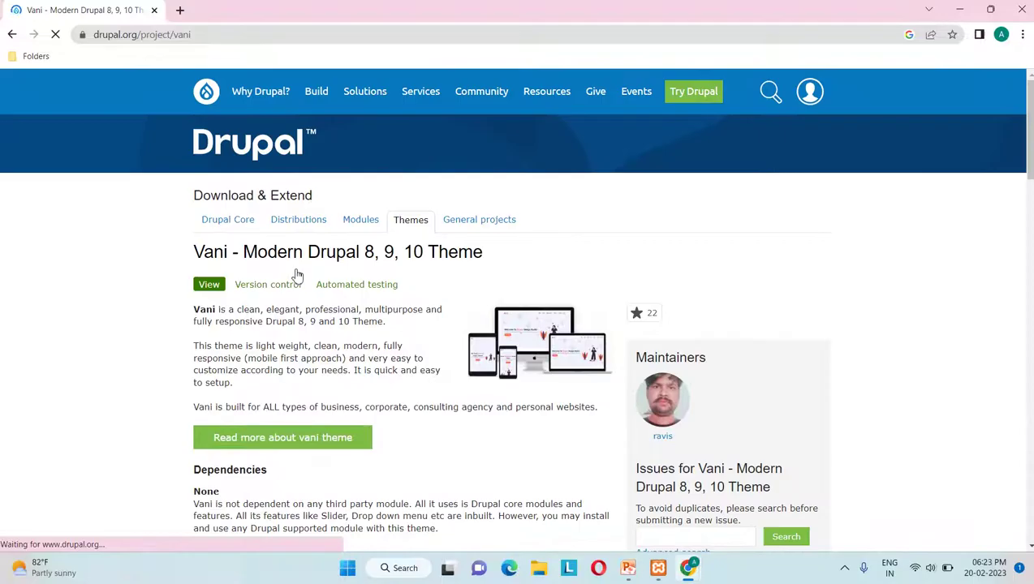
# Step: Examine the Vani theme's main features, demo and documentation links, project information and available releases
pyautogui.scroll(-2, 430, 373)
pyautogui.scroll(-1, 431, 373)
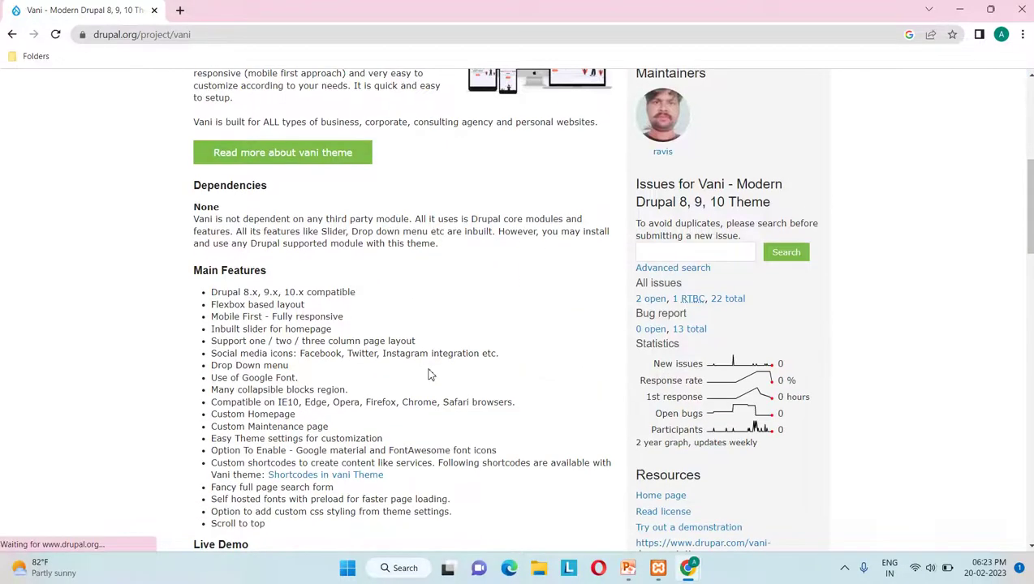
pyautogui.scroll(1, 290, 316)
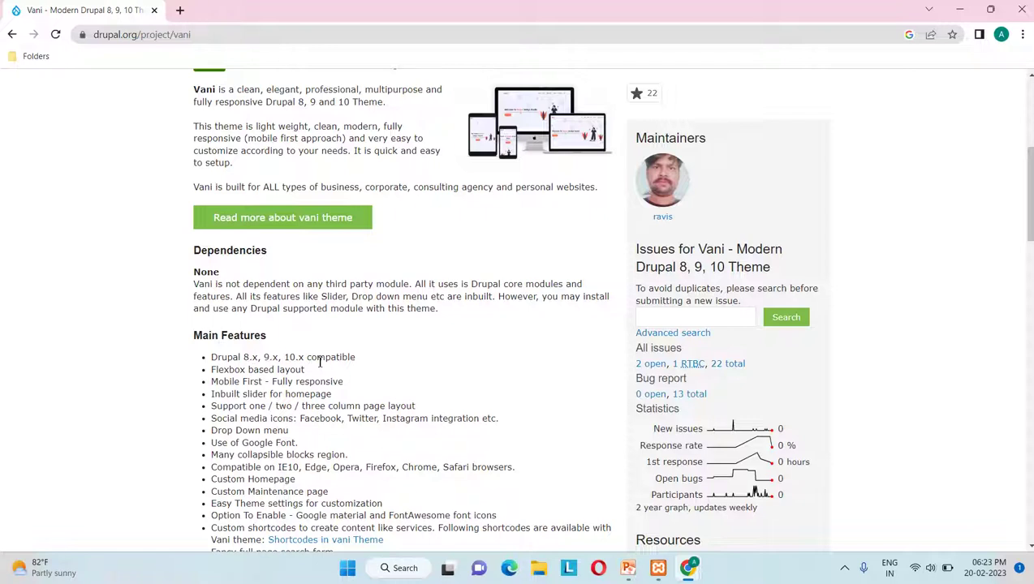
pyautogui.scroll(-1, 320, 362)
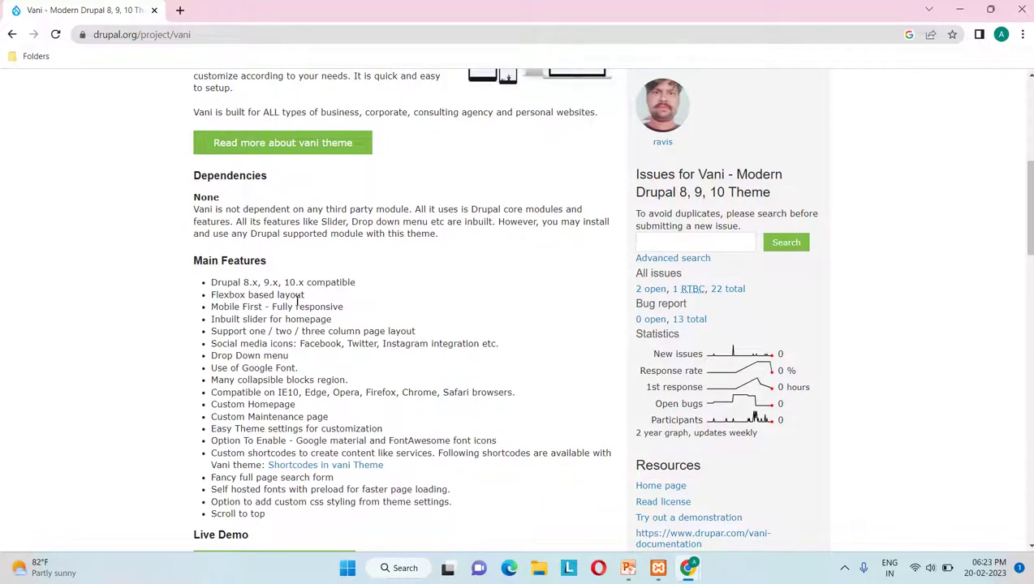
pyautogui.scroll(-1, 313, 304)
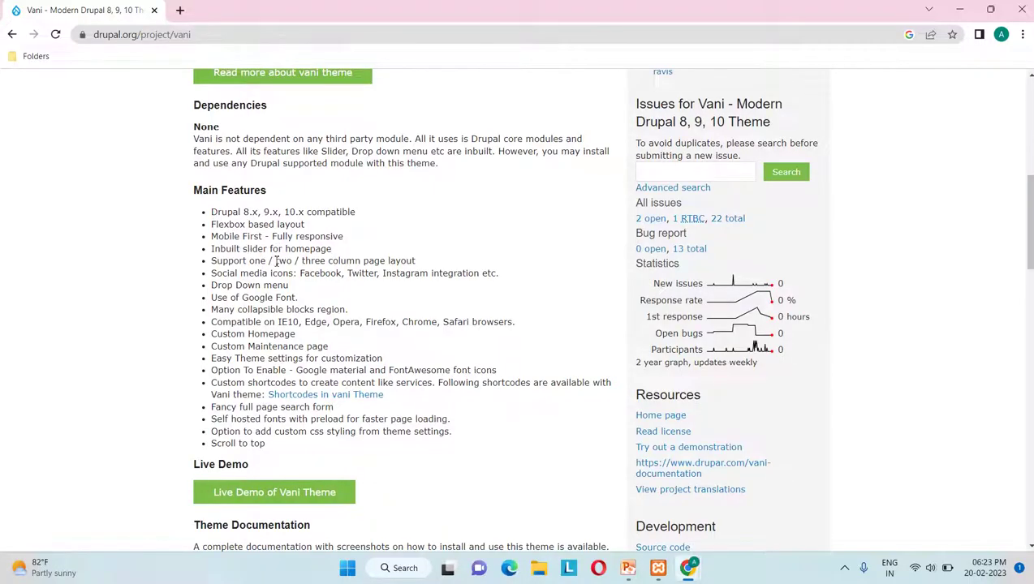
pyautogui.scroll(-1, 277, 261)
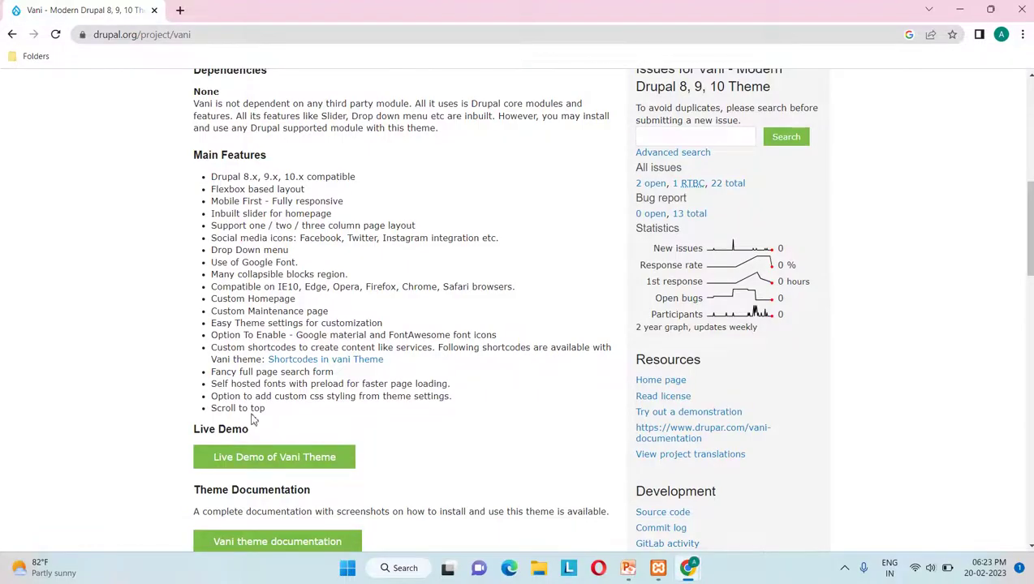
pyautogui.scroll(3, 240, 281)
pyautogui.scroll(-5, 257, 374)
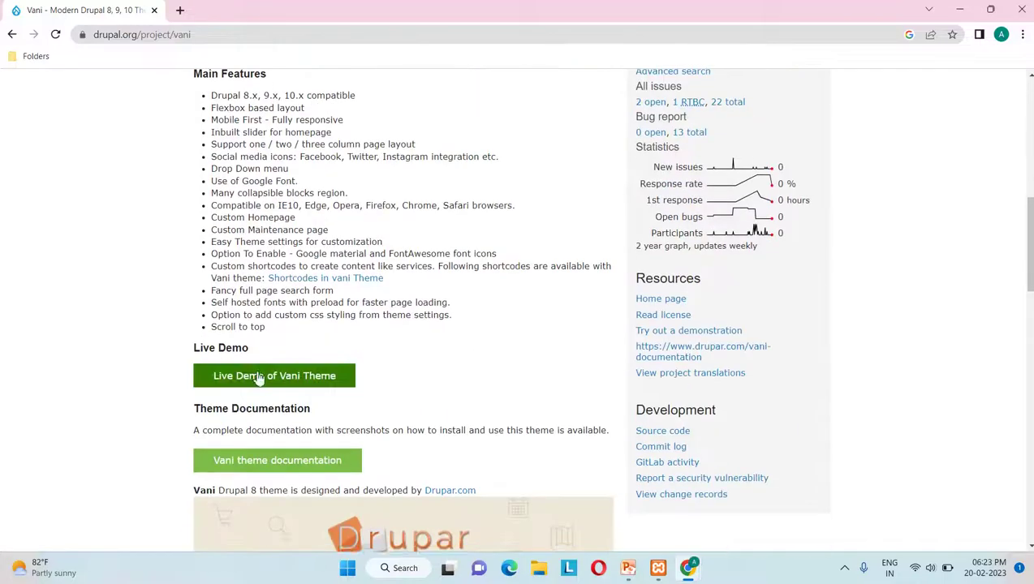
pyautogui.scroll(-7, 256, 377)
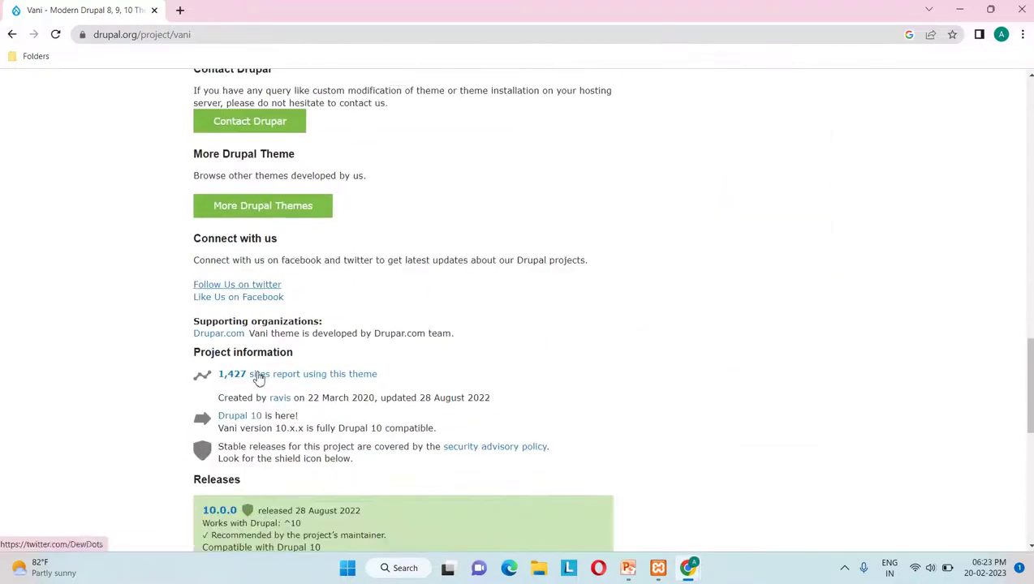
pyautogui.scroll(-2, 258, 377)
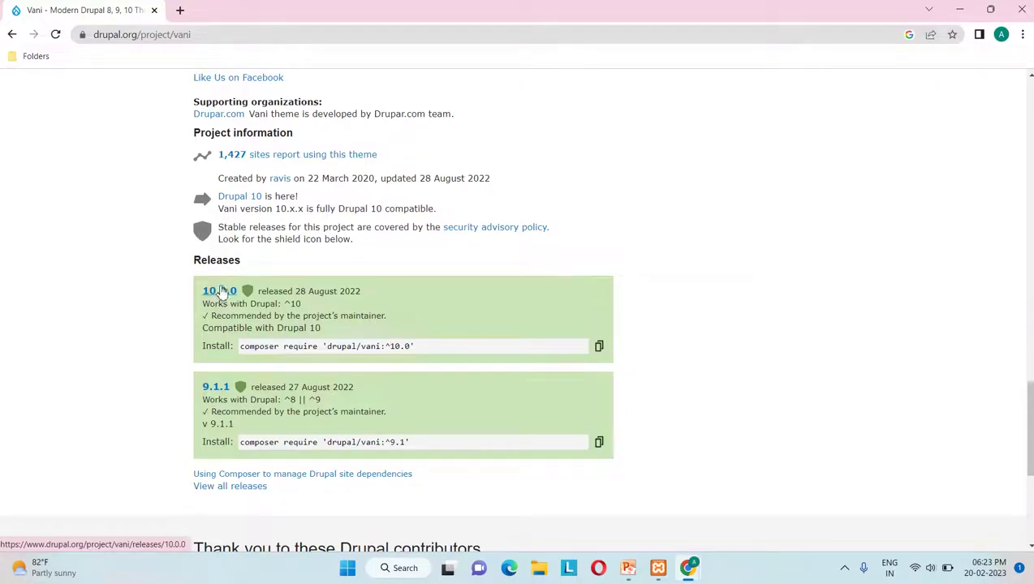
# Step: Open the Vani 10.0.0 release page and locate its alternative installation files
pyautogui.click(217, 292)
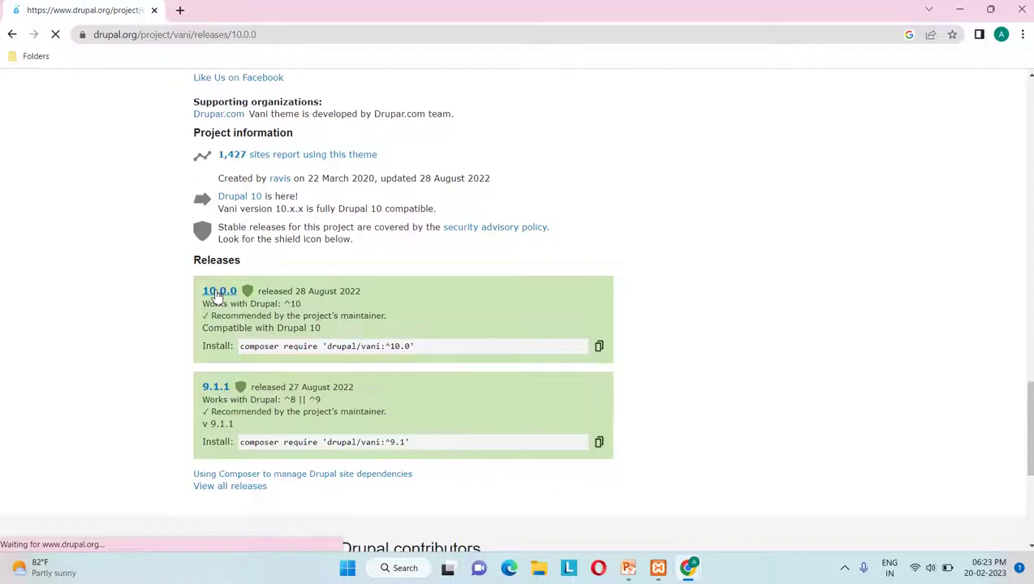
pyautogui.scroll(-7, 391, 363)
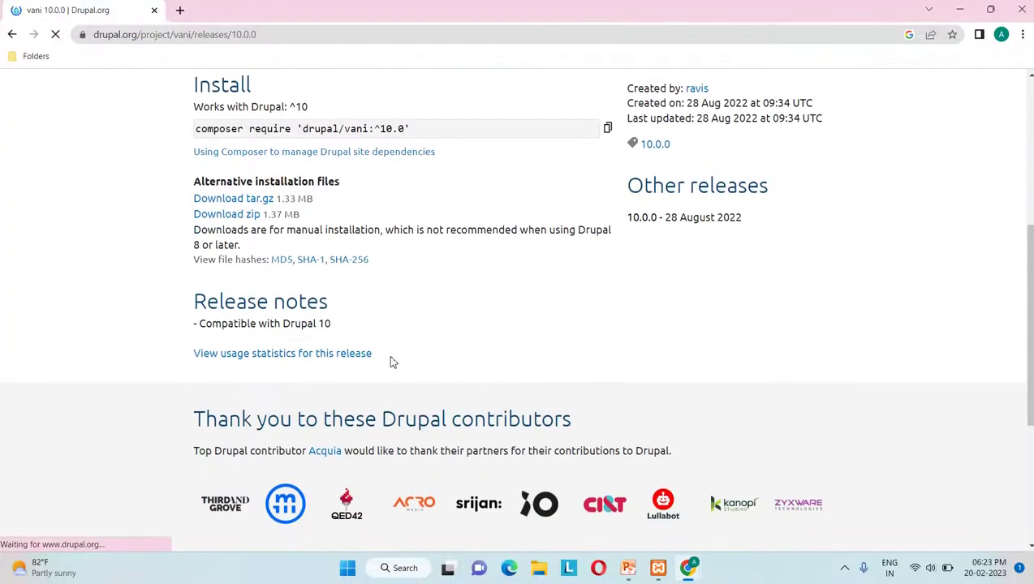
pyautogui.scroll(4, 391, 362)
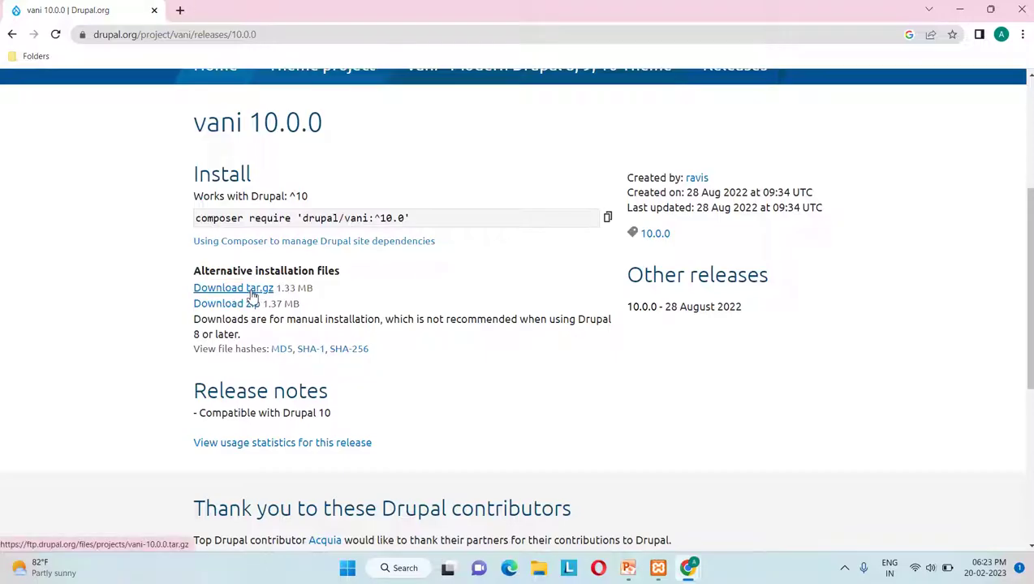
# Step: Copy the link address of the Vani 10.0.0 tar.gz download and return to the Drupal site's Add new theme page
pyautogui.rightClick(252, 294)
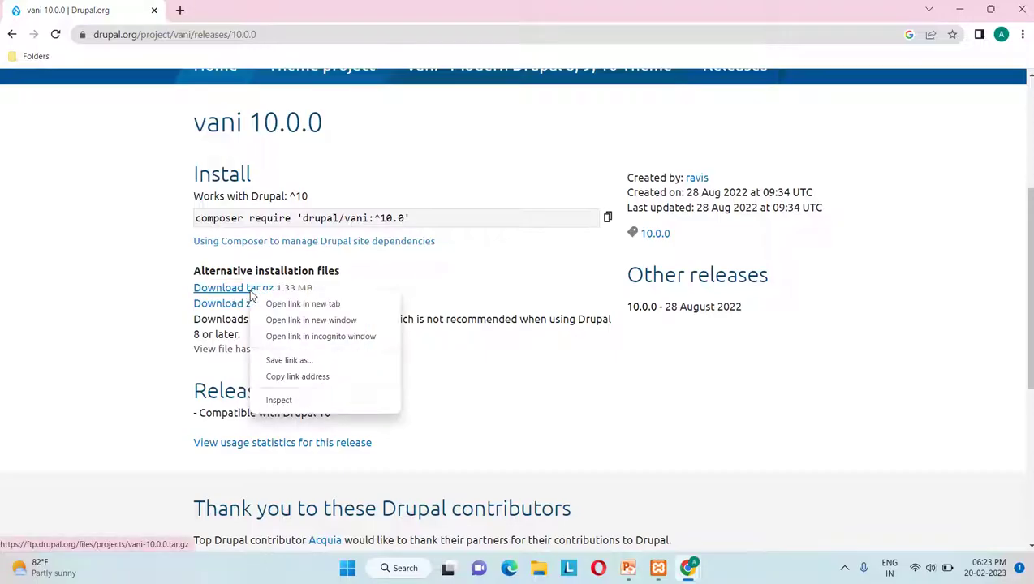
pyautogui.click(282, 377)
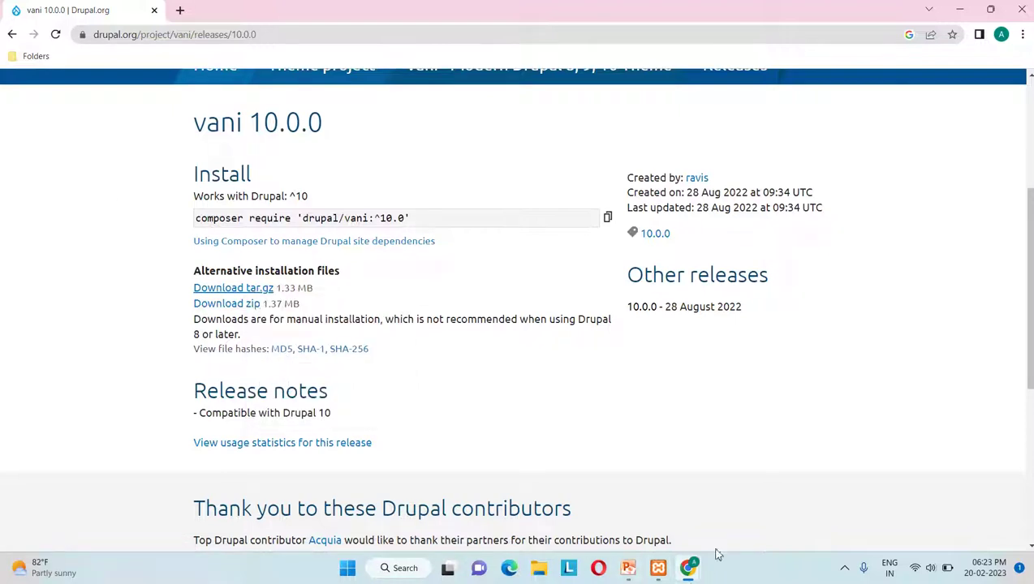
pyautogui.moveTo(696, 566)
pyautogui.click(639, 523)
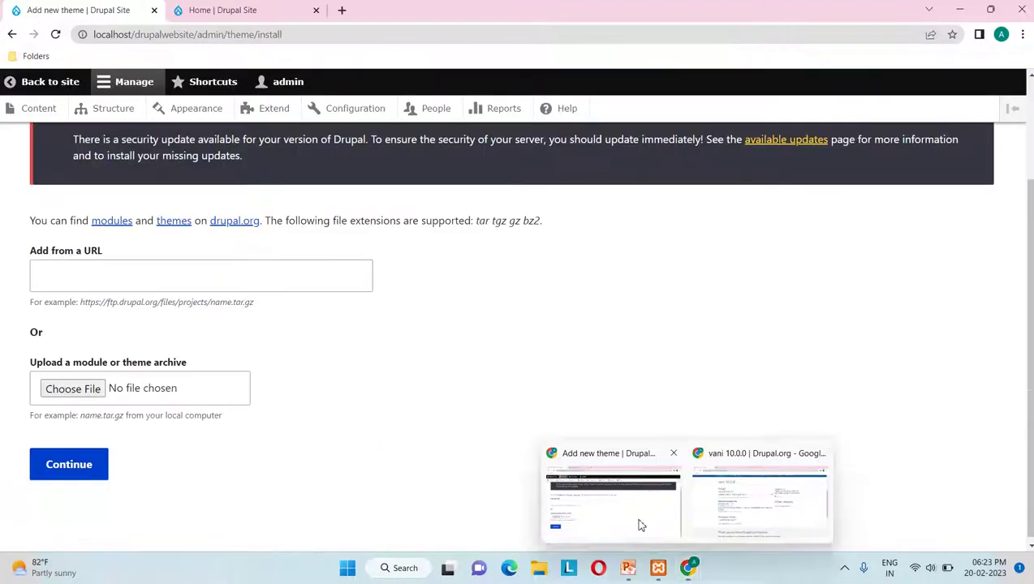
pyautogui.scroll(1, 420, 374)
pyautogui.click(167, 335)
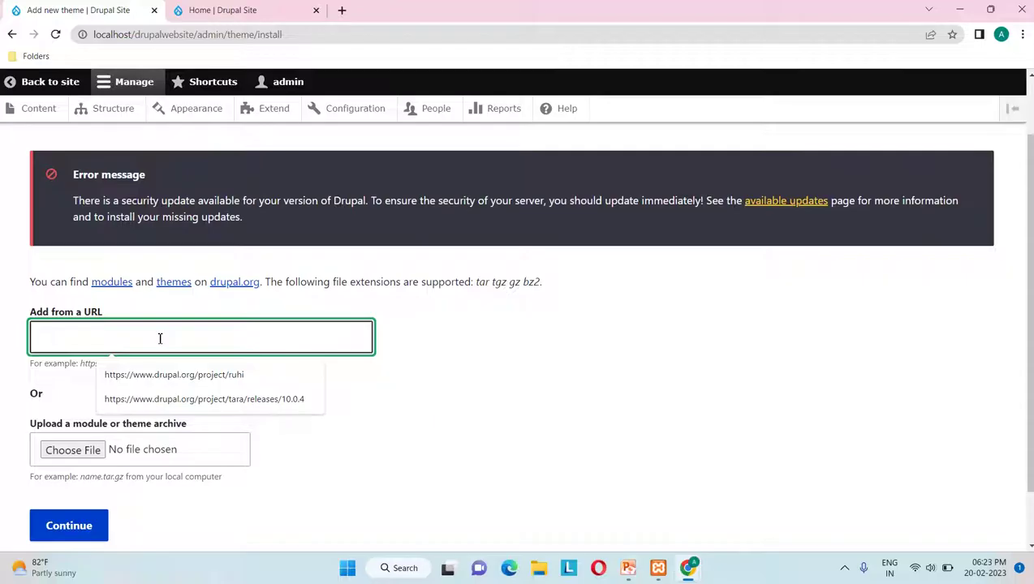
pyautogui.hotkey('ctrl', 'v')
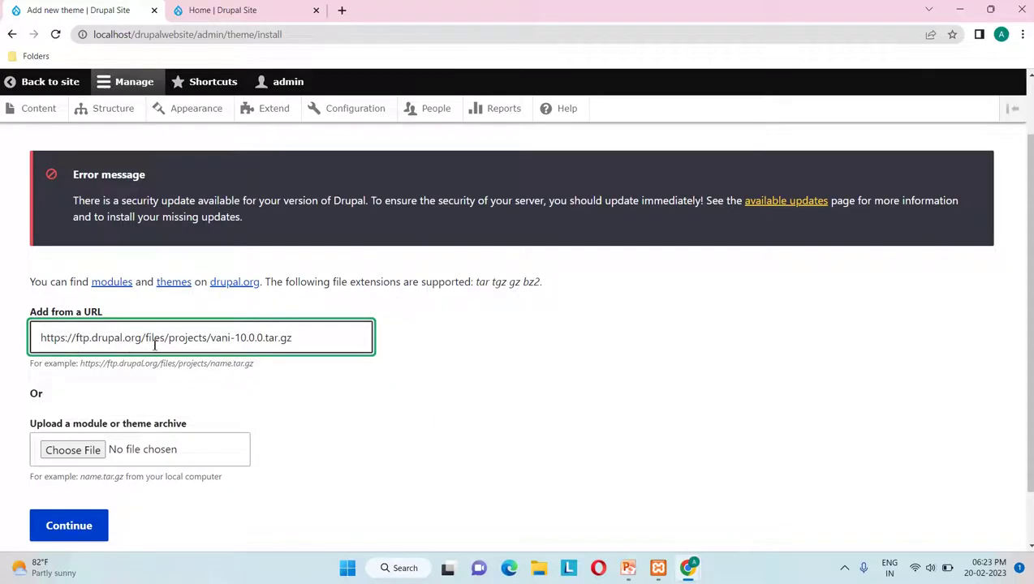
pyautogui.click(75, 529)
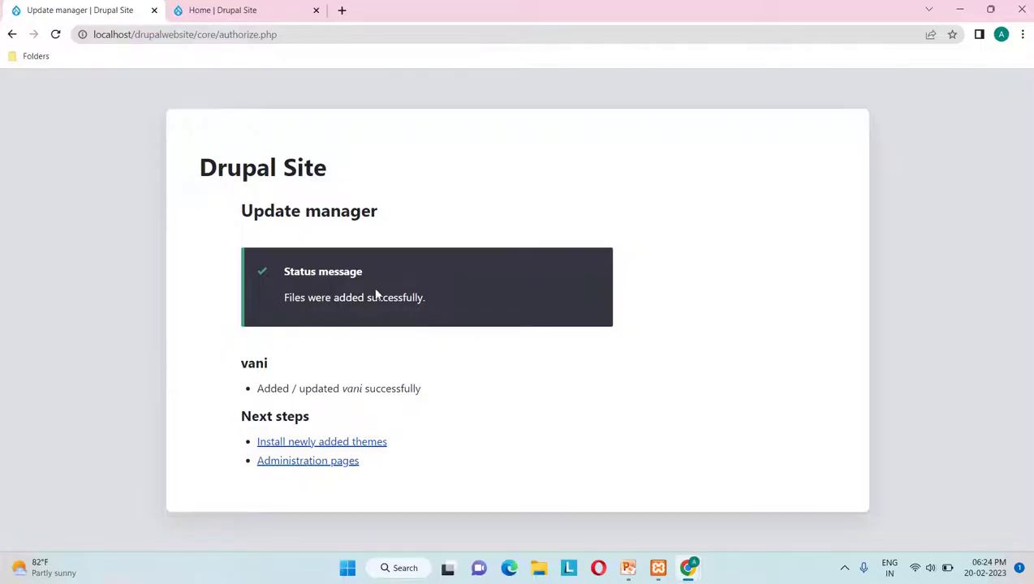
# Step: Find Vani 10.0.0 among the uninstalled themes on the Appearance page, install it and set it as default
pyautogui.click(222, 8)
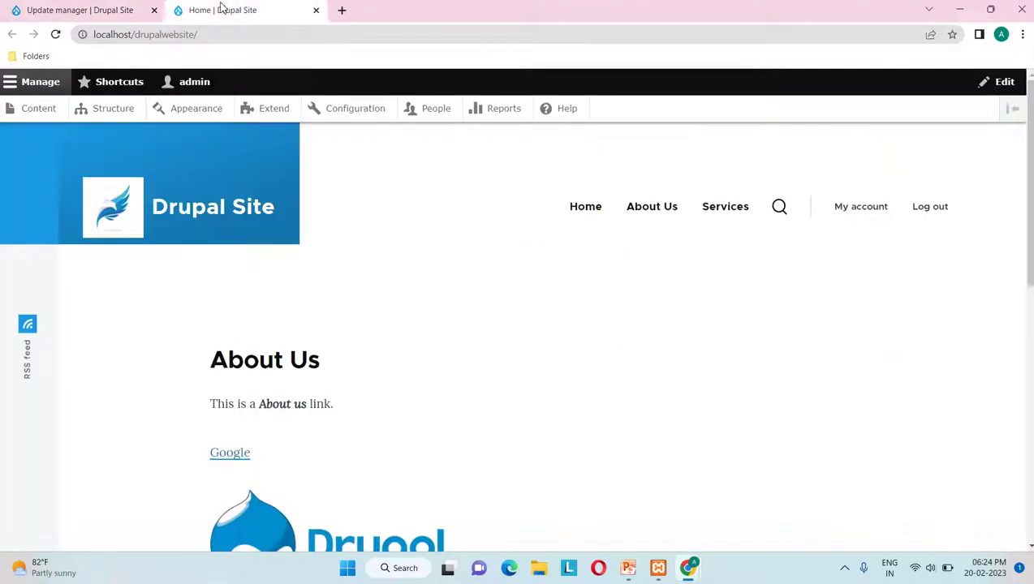
pyautogui.click(191, 119)
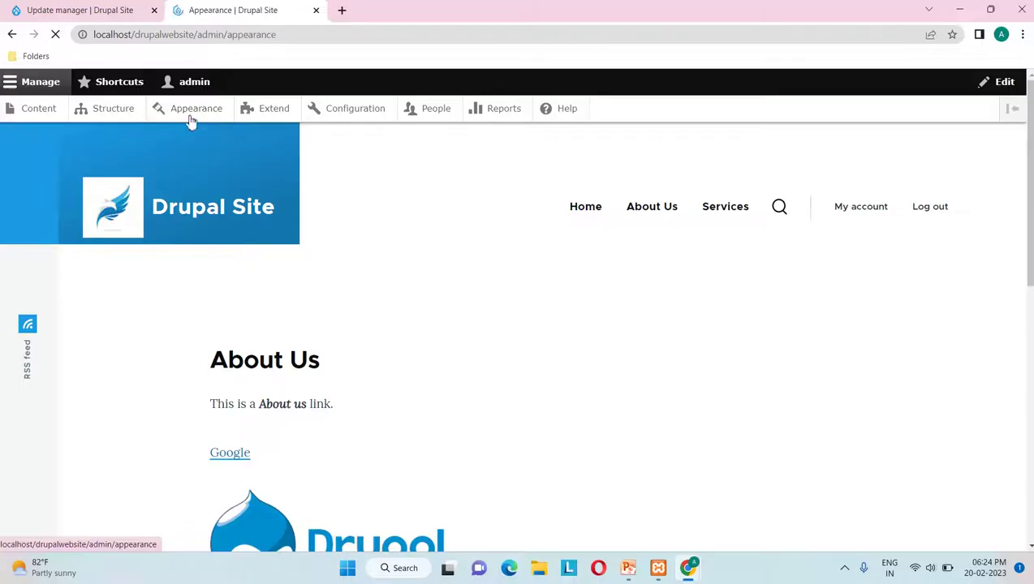
pyautogui.scroll(-4, 192, 278)
pyautogui.scroll(-4, 192, 278)
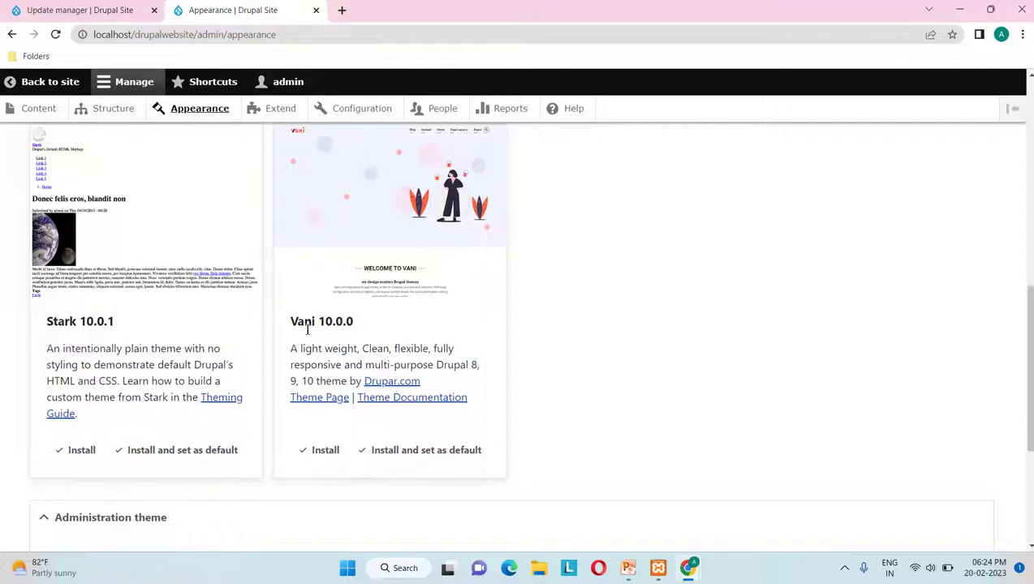
pyautogui.scroll(1, 375, 333)
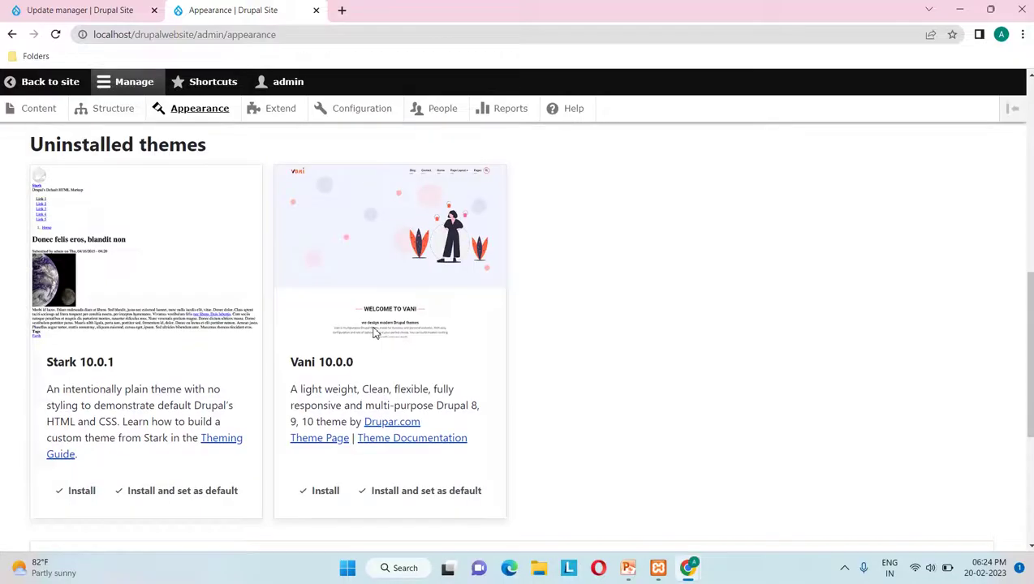
pyautogui.scroll(-1, 374, 333)
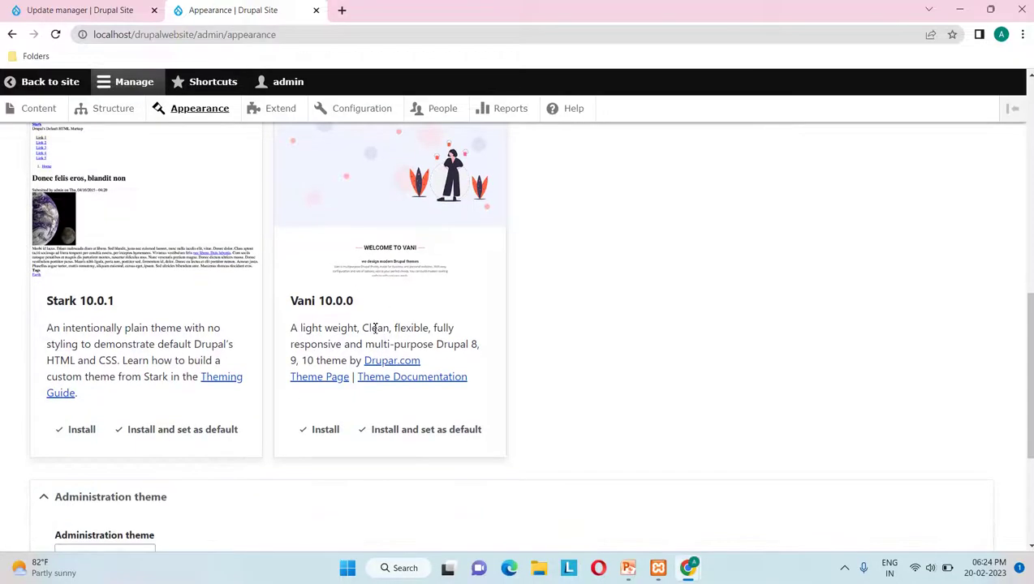
pyautogui.click(408, 437)
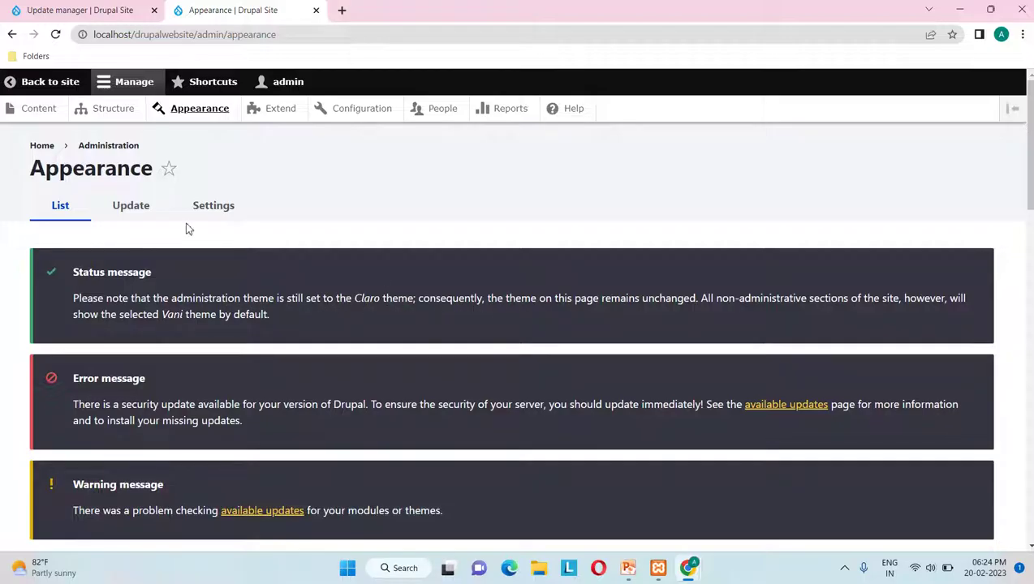
# Step: Open the site's home page in a separate browser tab
pyautogui.rightClick(39, 89)
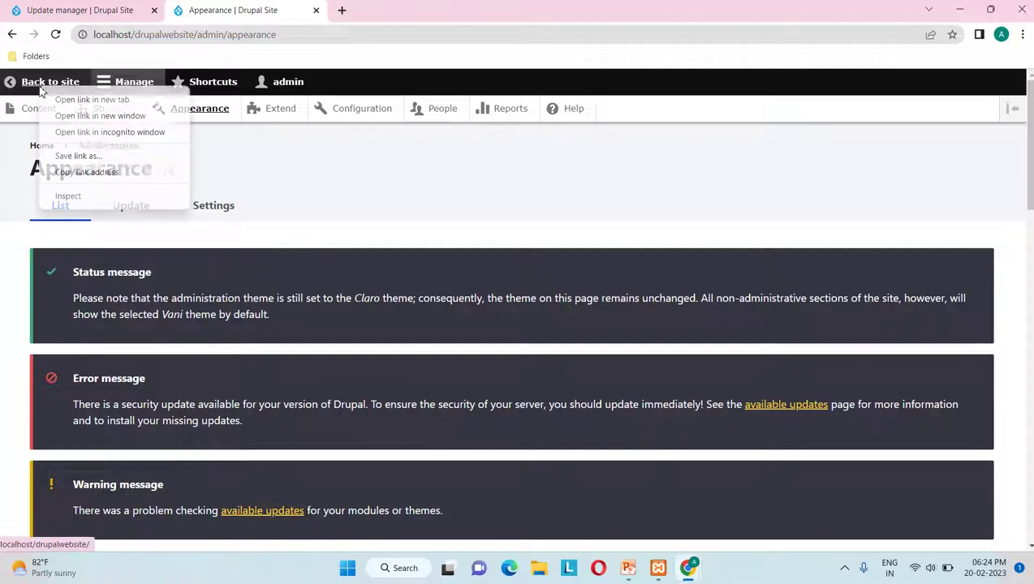
pyautogui.click(106, 99)
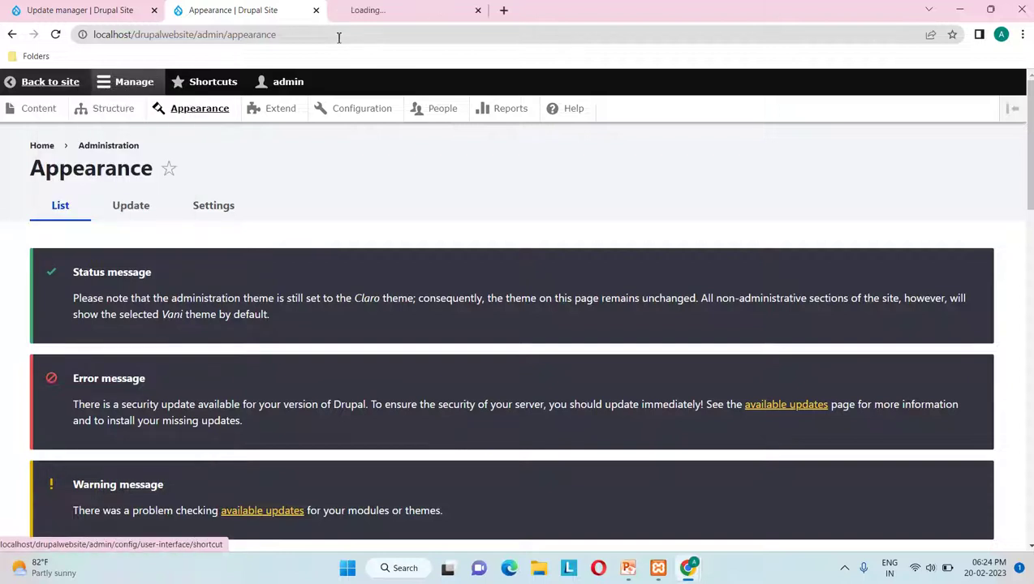
pyautogui.click(390, 14)
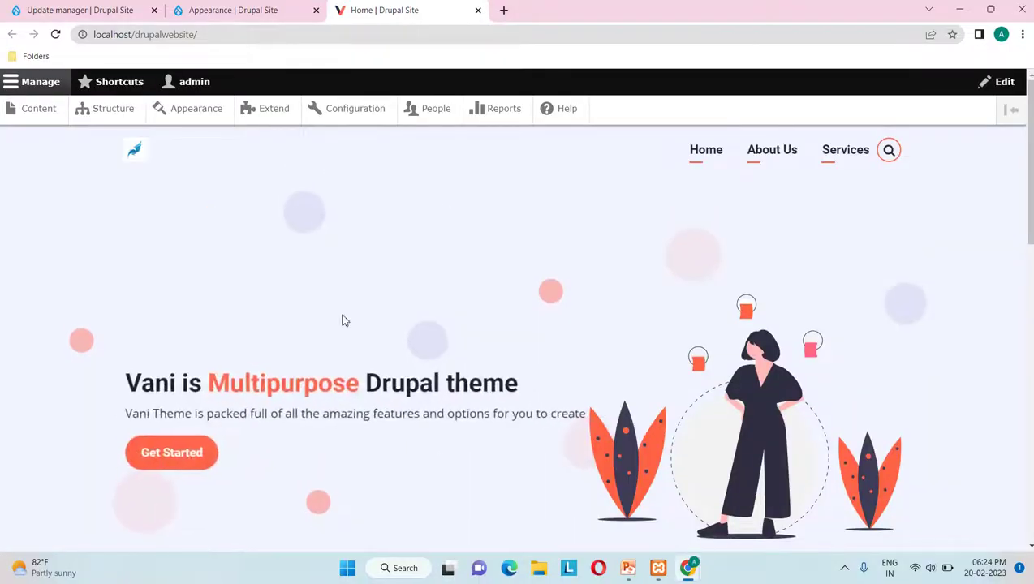
# Step: Examine how the Vani theme displays the home page, from the header menu and banner to the About Us and Services content
pyautogui.scroll(-1, 343, 316)
pyautogui.scroll(1, 201, 360)
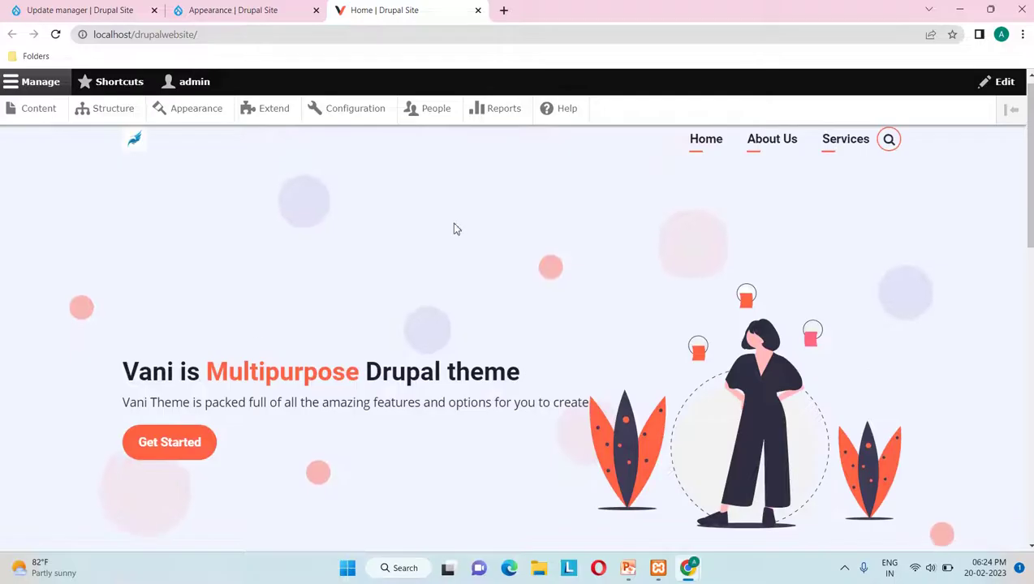
pyautogui.scroll(-2, 653, 275)
pyautogui.scroll(2, 654, 274)
pyautogui.scroll(-6, 653, 274)
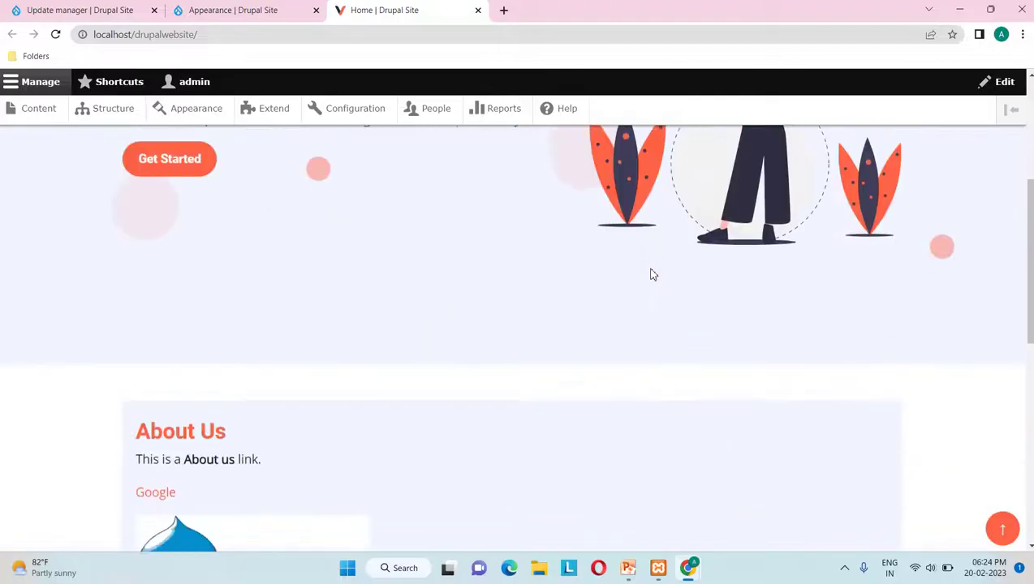
pyautogui.scroll(-1, 653, 275)
pyautogui.scroll(5, 654, 274)
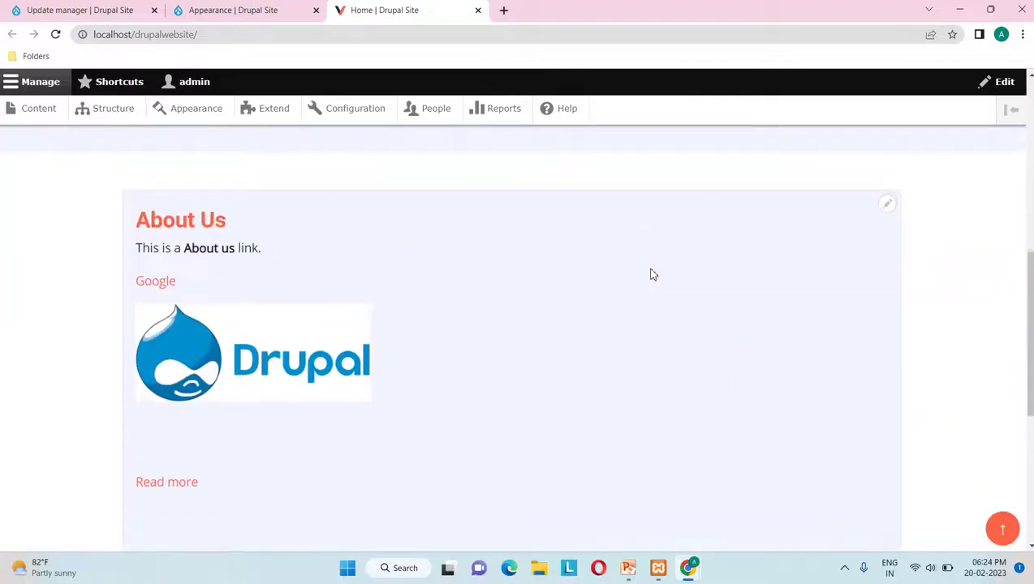
pyautogui.scroll(4, 653, 274)
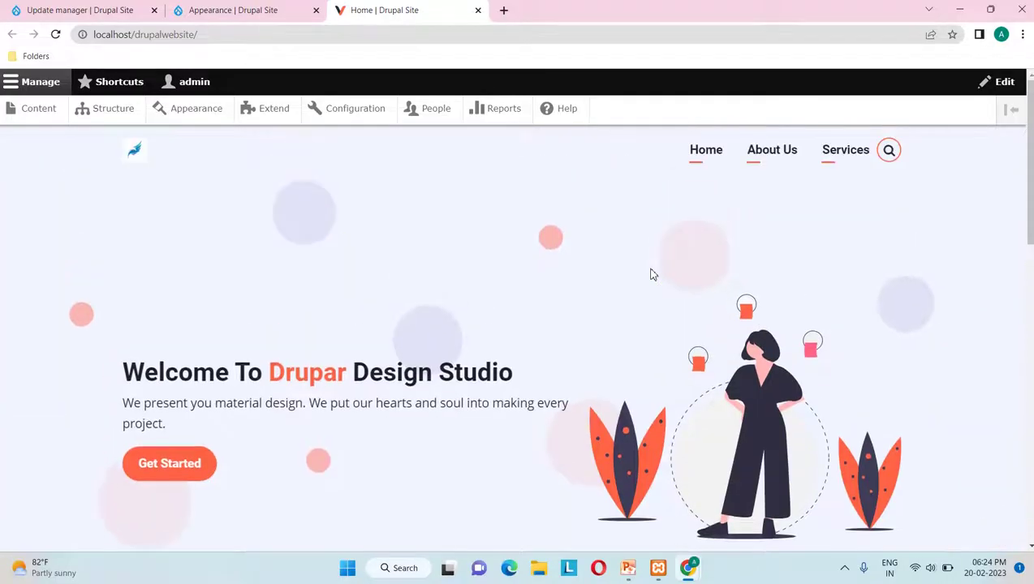
pyautogui.scroll(-9, 653, 275)
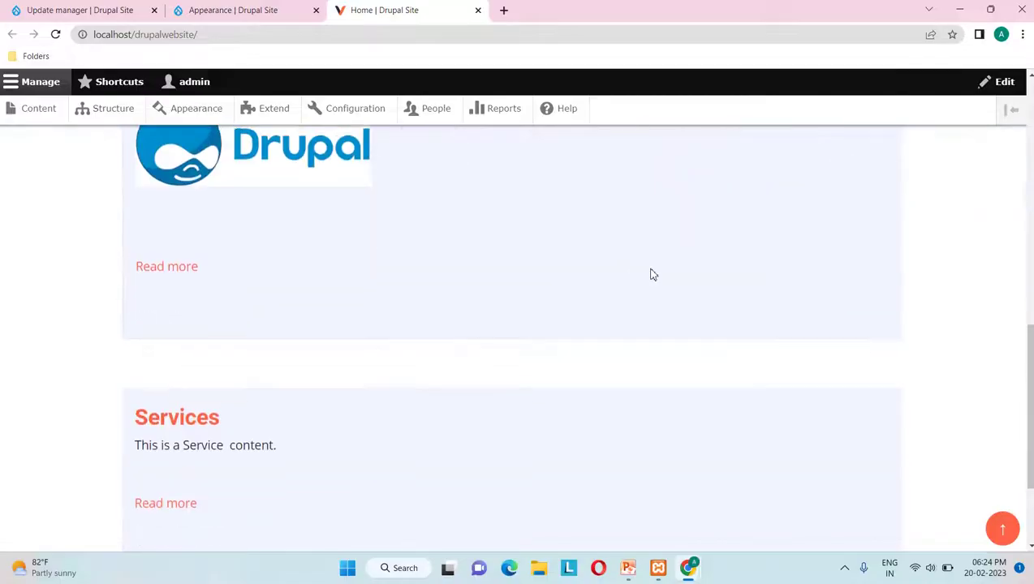
pyautogui.scroll(3, 654, 274)
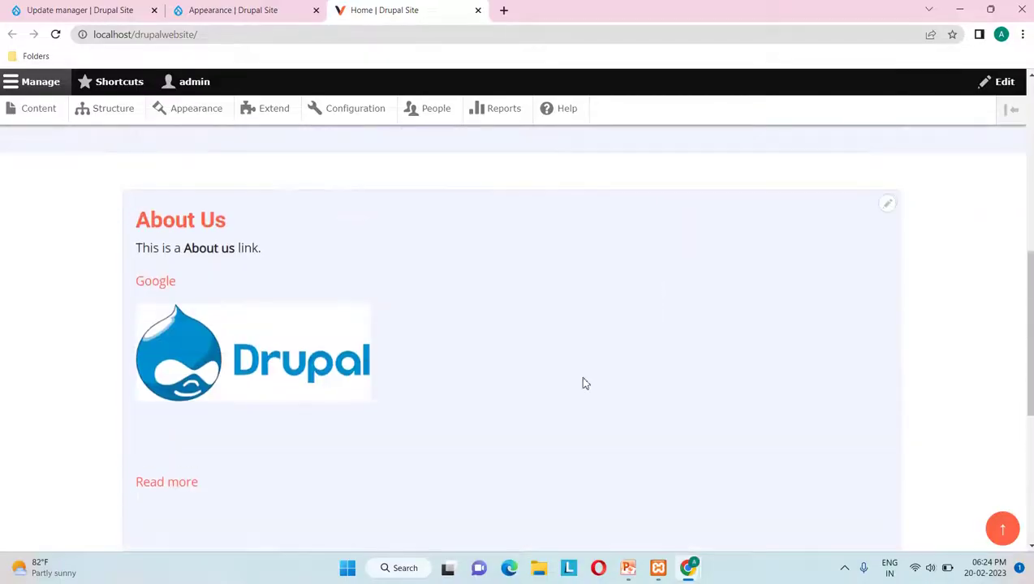
pyautogui.scroll(-5, 457, 297)
pyautogui.scroll(7, 457, 297)
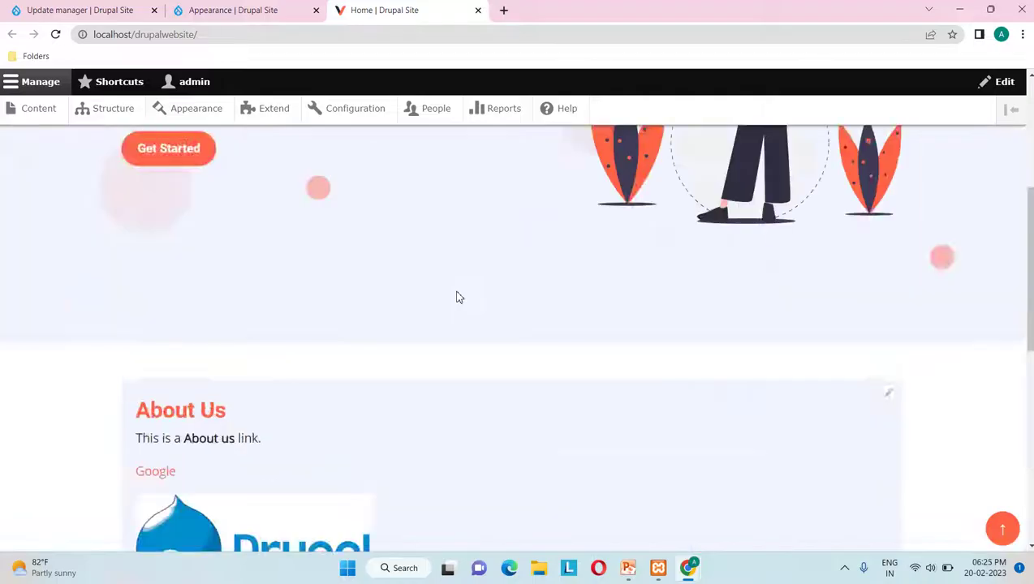
pyautogui.scroll(4, 456, 297)
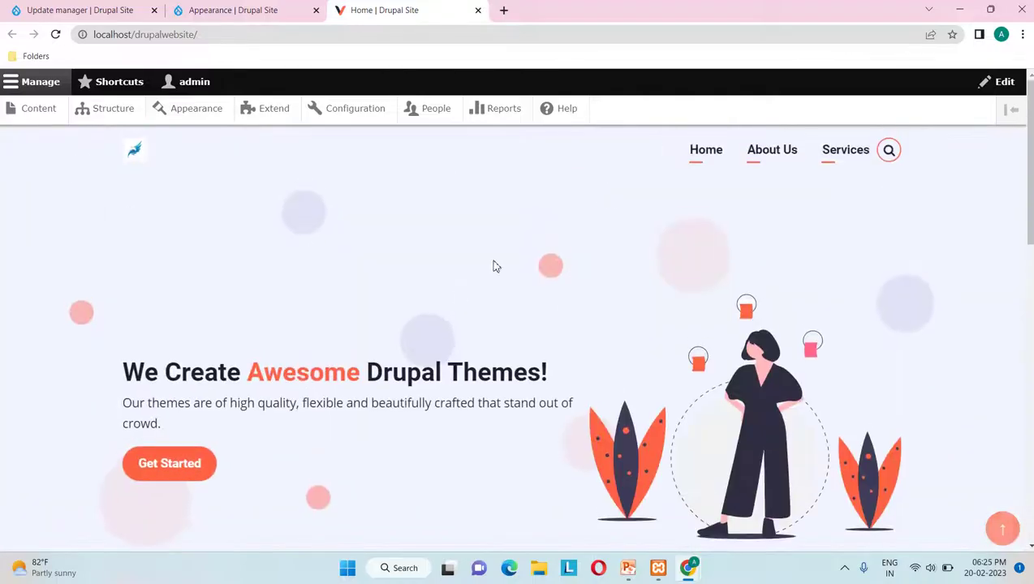
# Step: Open the site's About Us page and examine its header, content and footer social media links
pyautogui.click(783, 154)
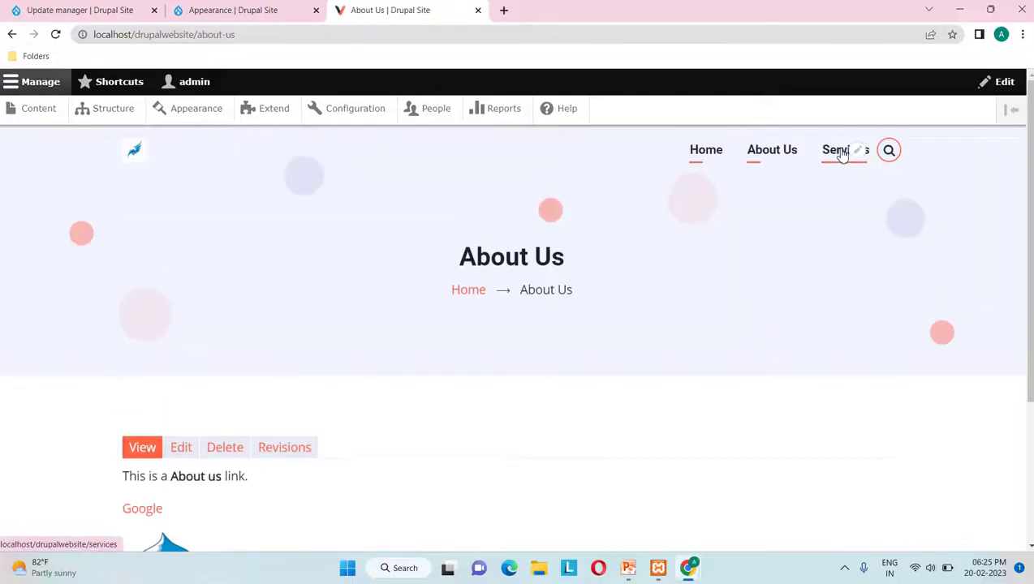
pyautogui.scroll(-3, 565, 336)
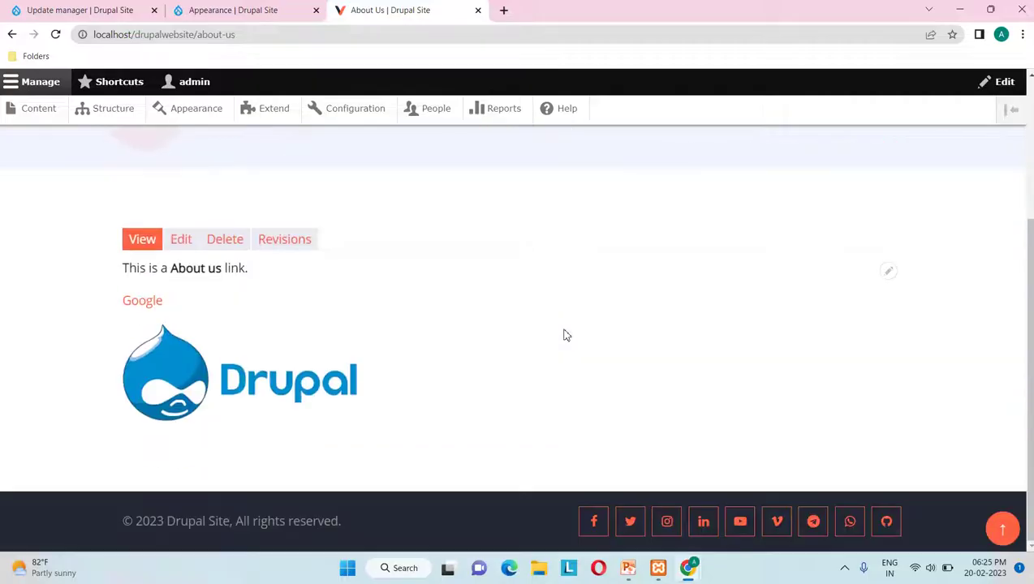
pyautogui.scroll(3, 494, 297)
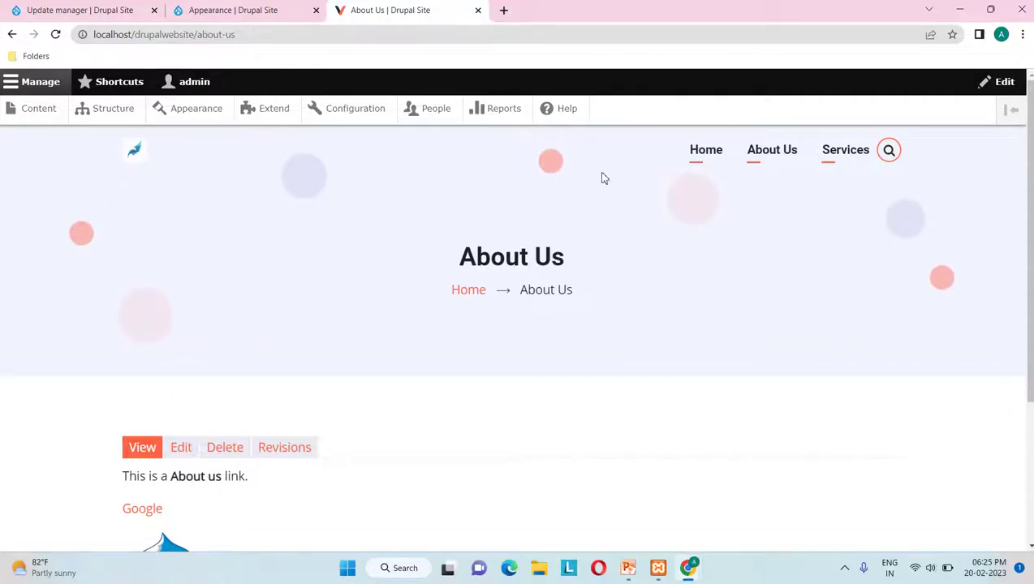
pyautogui.scroll(-3, 809, 215)
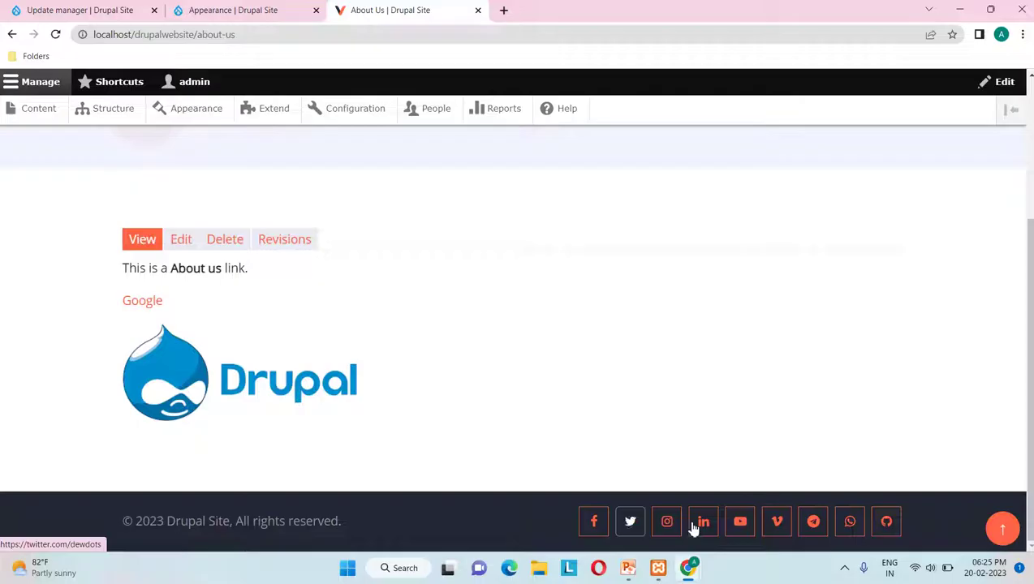
pyautogui.scroll(3, 683, 358)
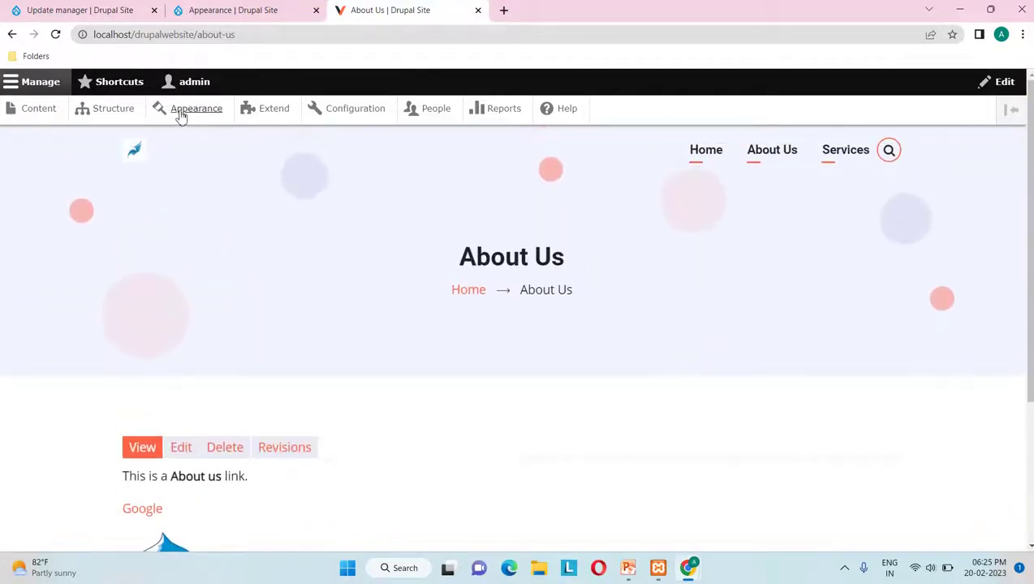
# Step: Open the block region demonstration for Vani from the block layout and examine its header, content, sidebar and footer regions
pyautogui.click(111, 115)
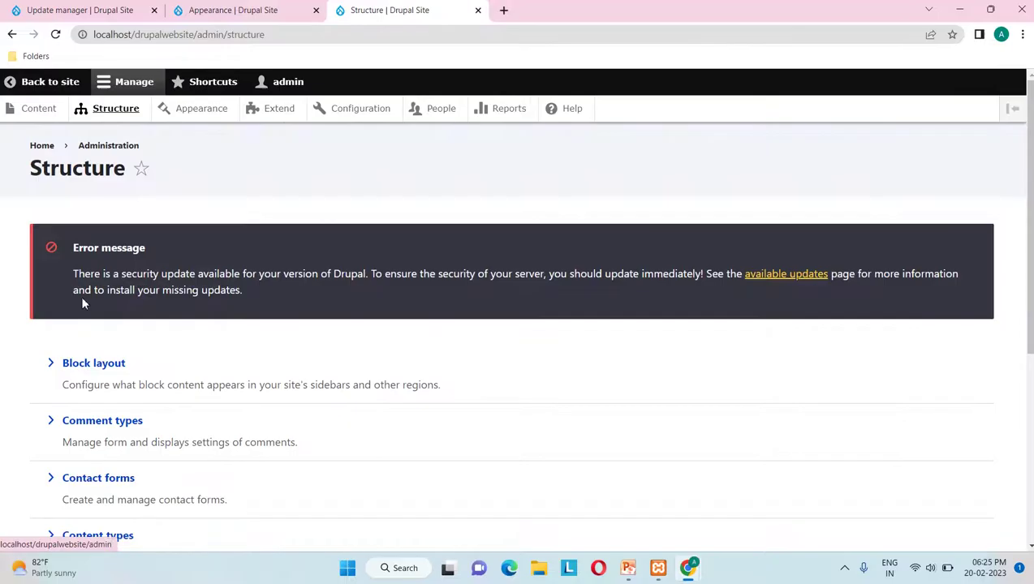
pyautogui.click(94, 367)
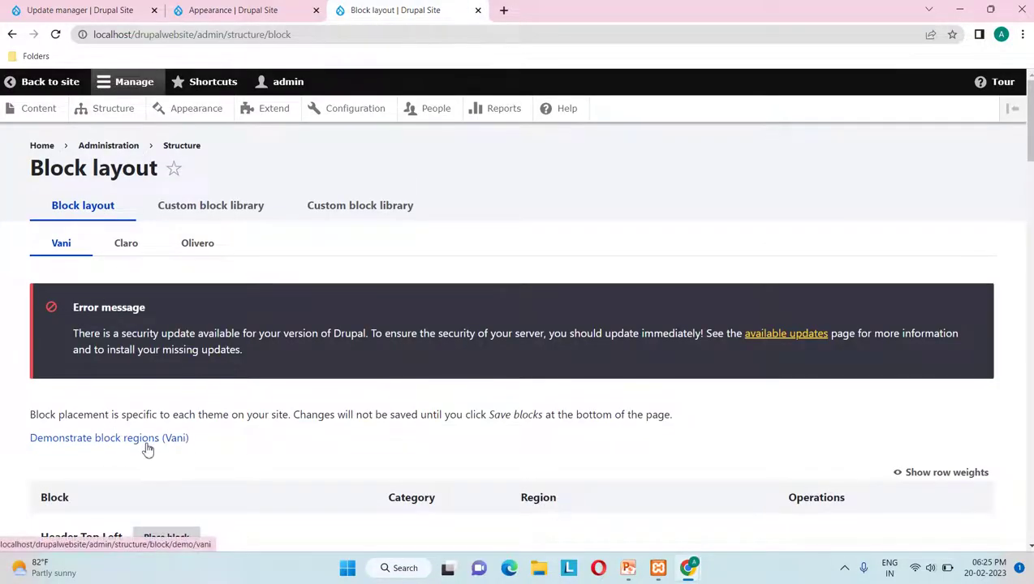
pyautogui.click(147, 440)
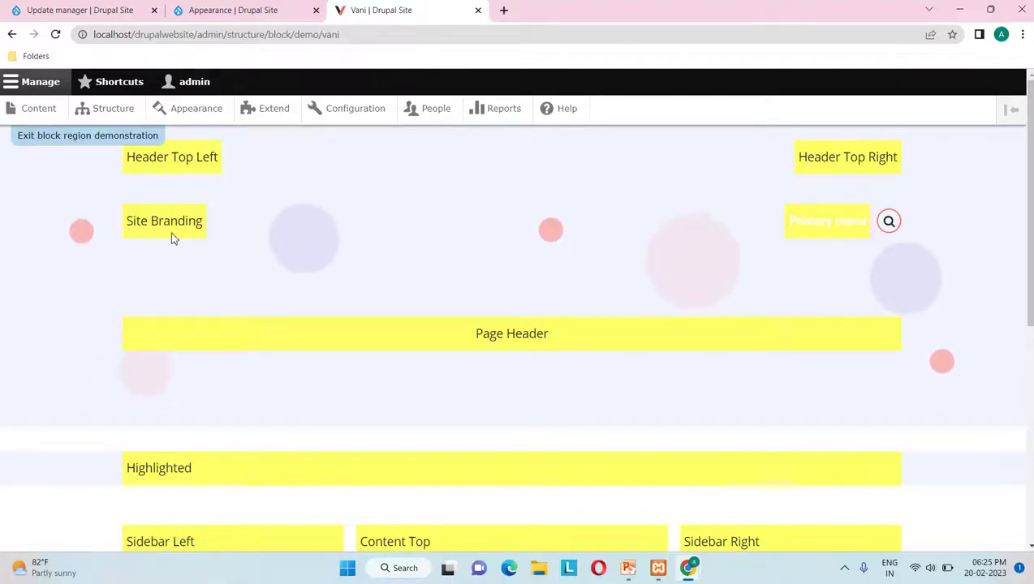
pyautogui.scroll(-3, 652, 370)
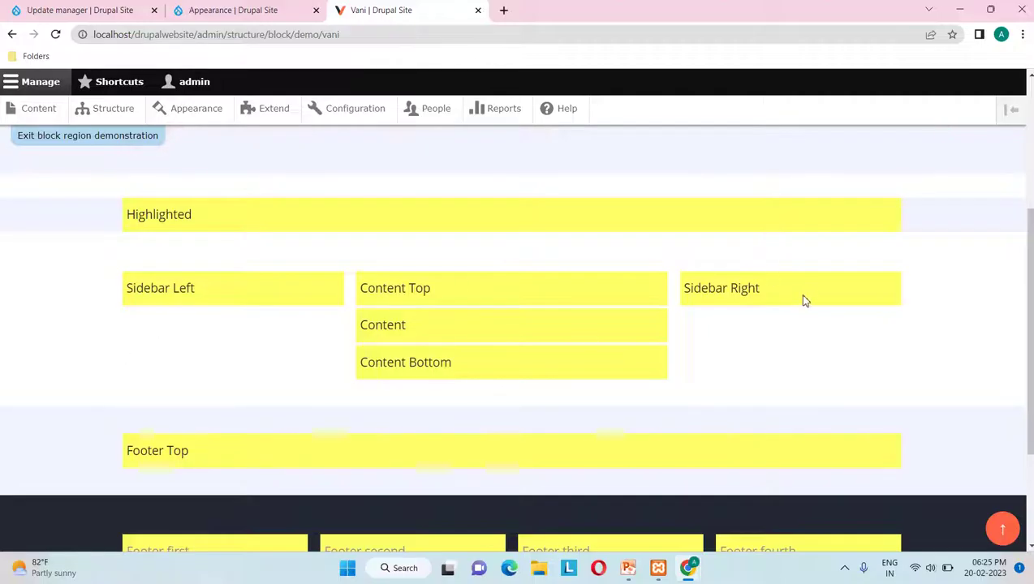
pyautogui.scroll(-2, 803, 301)
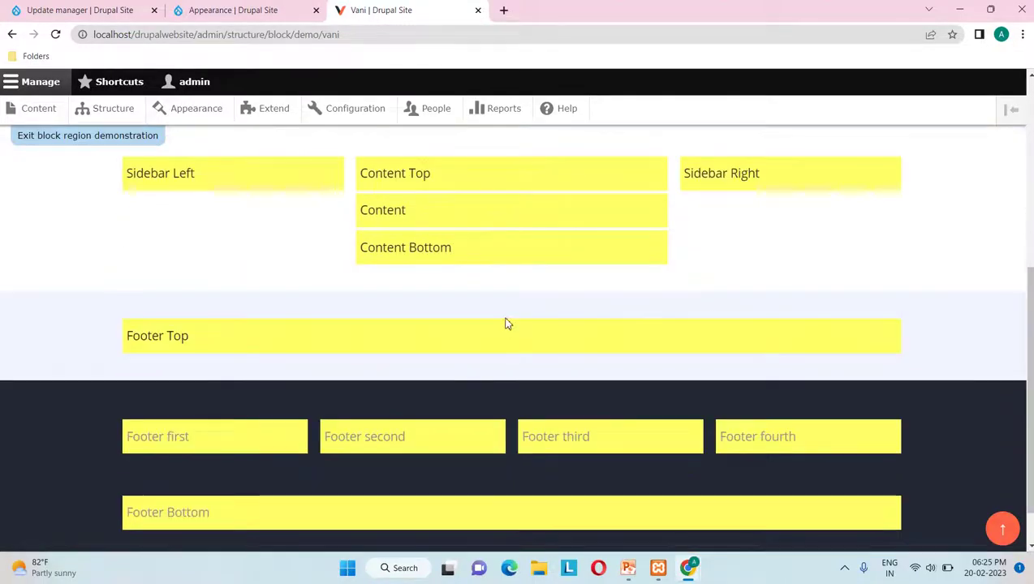
pyautogui.scroll(-1, 505, 324)
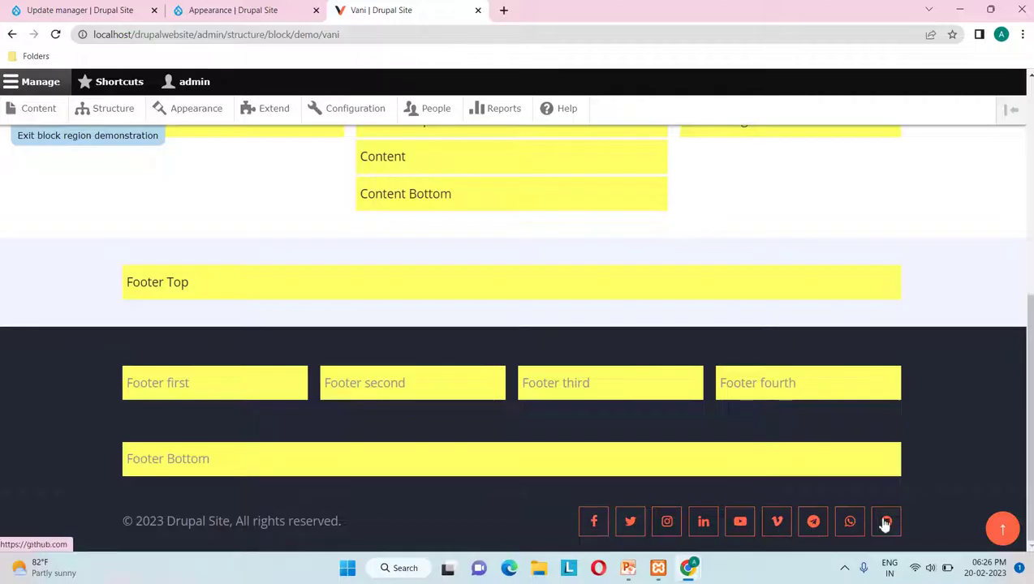
pyautogui.scroll(5, 526, 363)
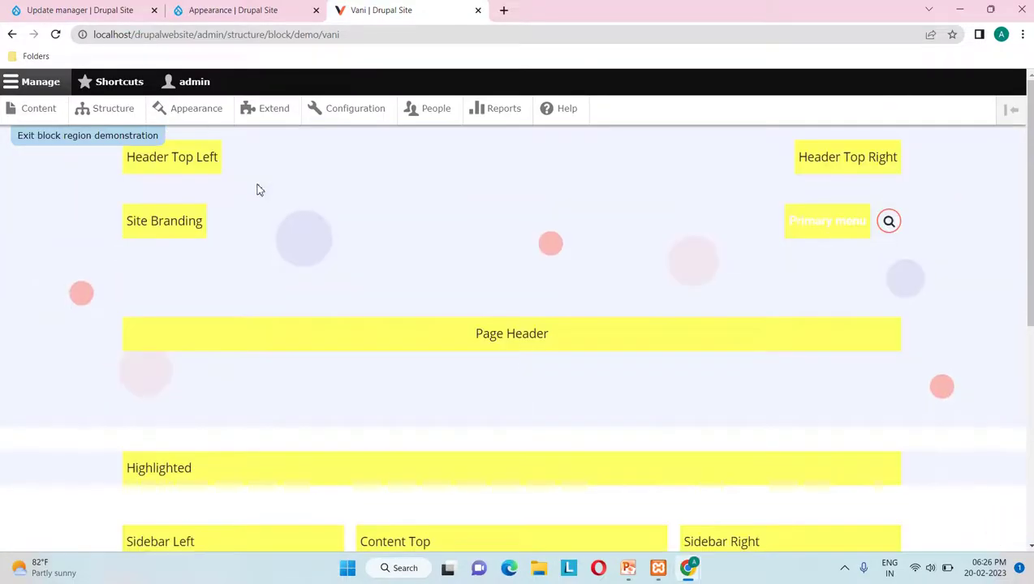
# Step: Open the global appearance settings and review them through the custom logo and favicon options
pyautogui.click(205, 113)
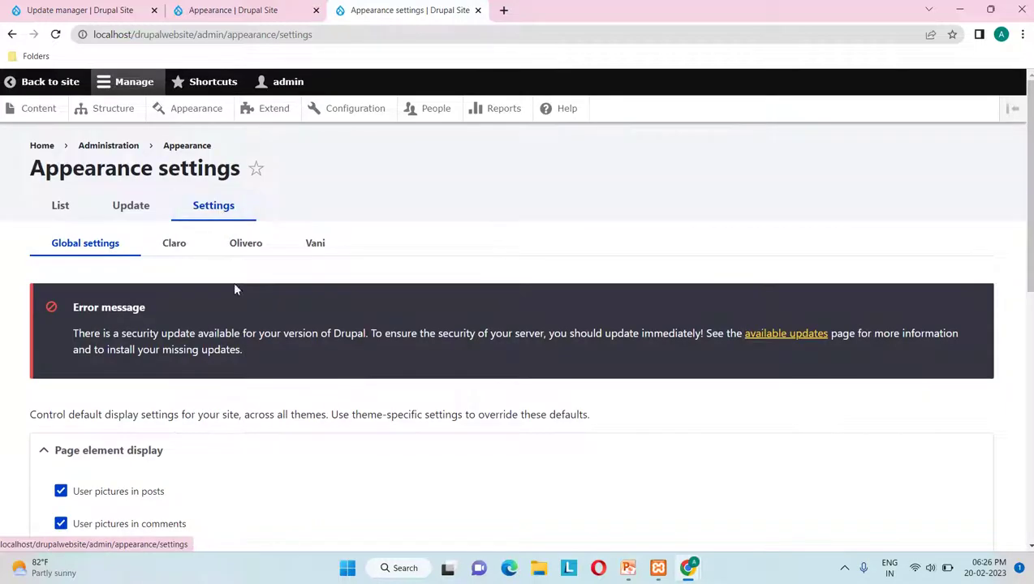
pyautogui.scroll(-4, 243, 405)
pyautogui.scroll(-3, 250, 438)
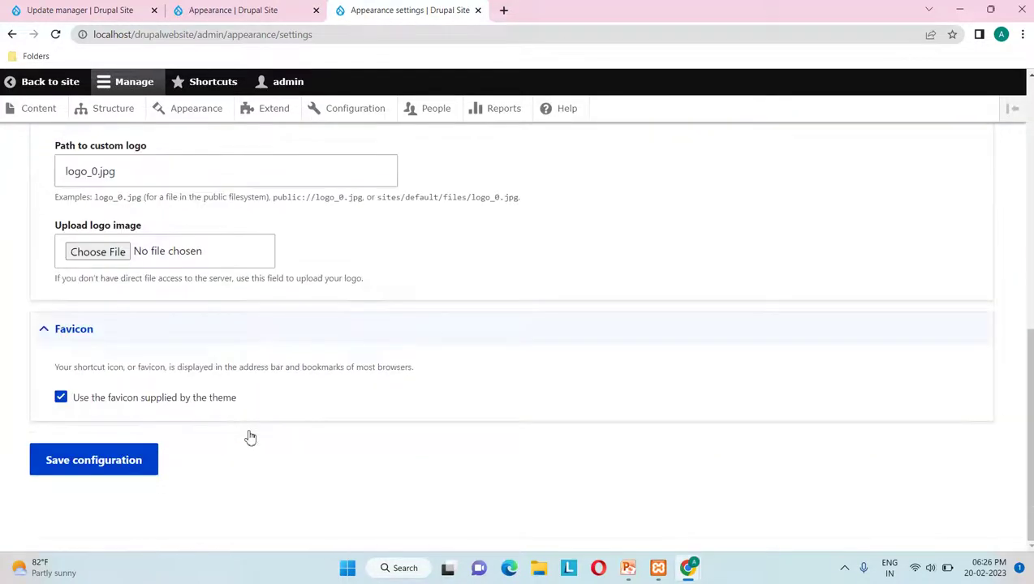
pyautogui.scroll(8, 232, 317)
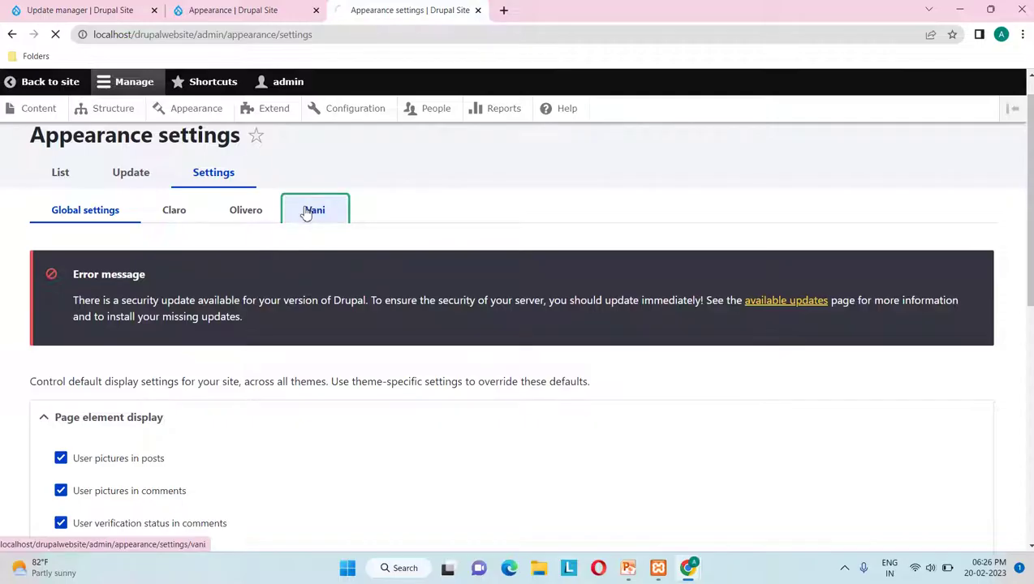
# Step: Review Vani's own settings from the logo and favicon options down to its General and Theme Color sections
pyautogui.scroll(-5, 264, 383)
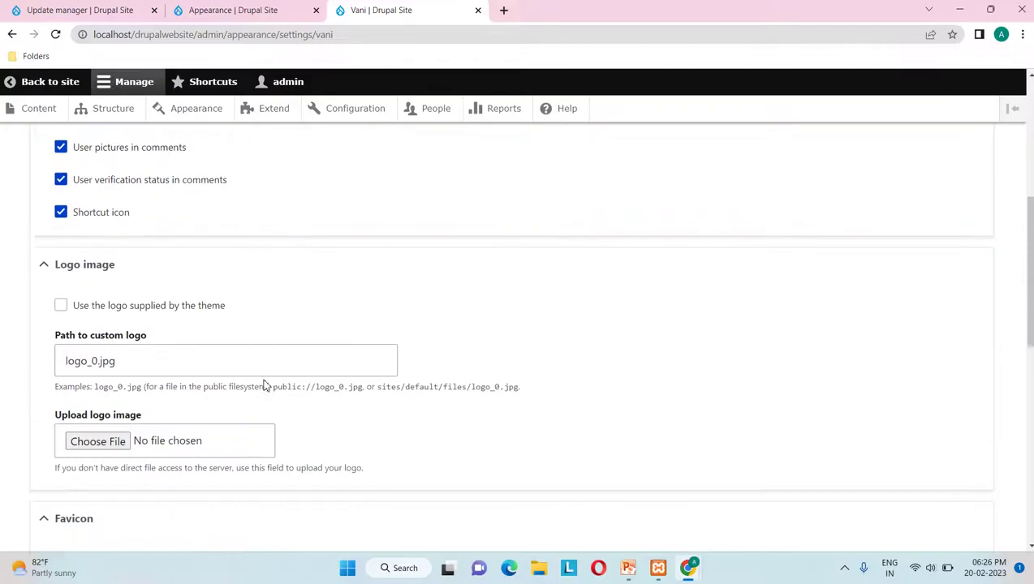
pyautogui.scroll(-3, 264, 384)
pyautogui.scroll(5, 265, 381)
pyautogui.scroll(-3, 265, 381)
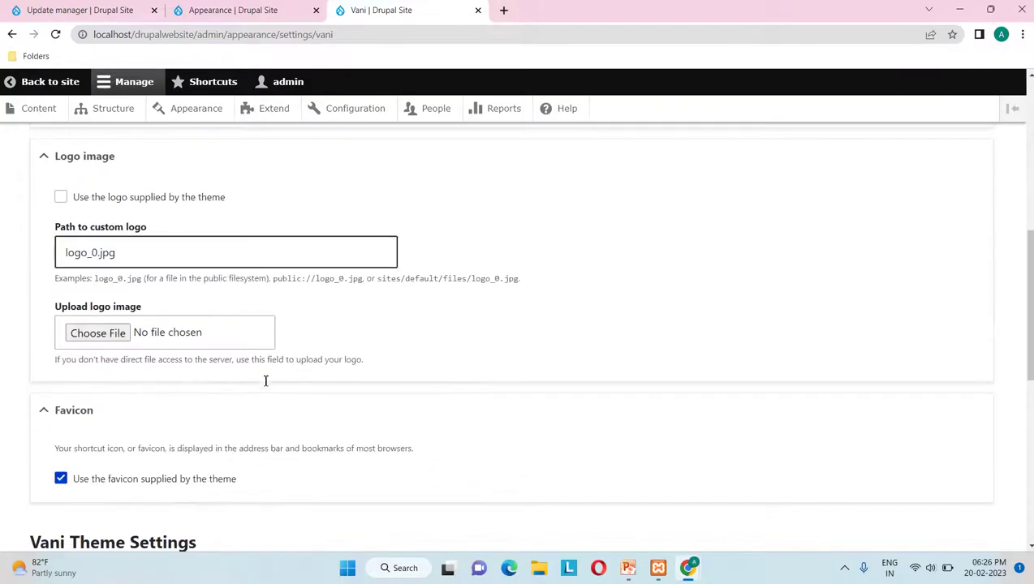
pyautogui.scroll(-4, 230, 424)
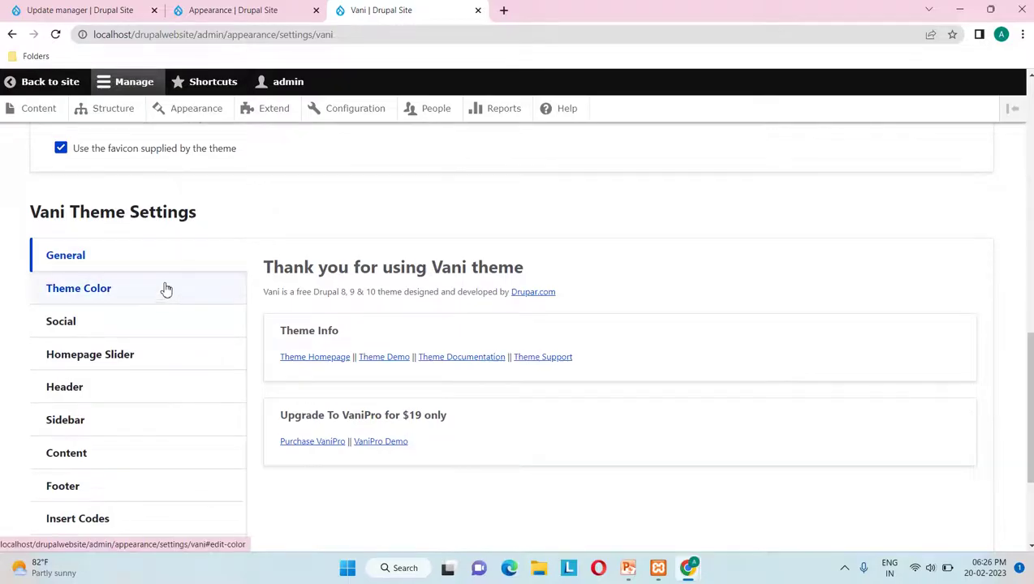
pyautogui.scroll(-1, 153, 352)
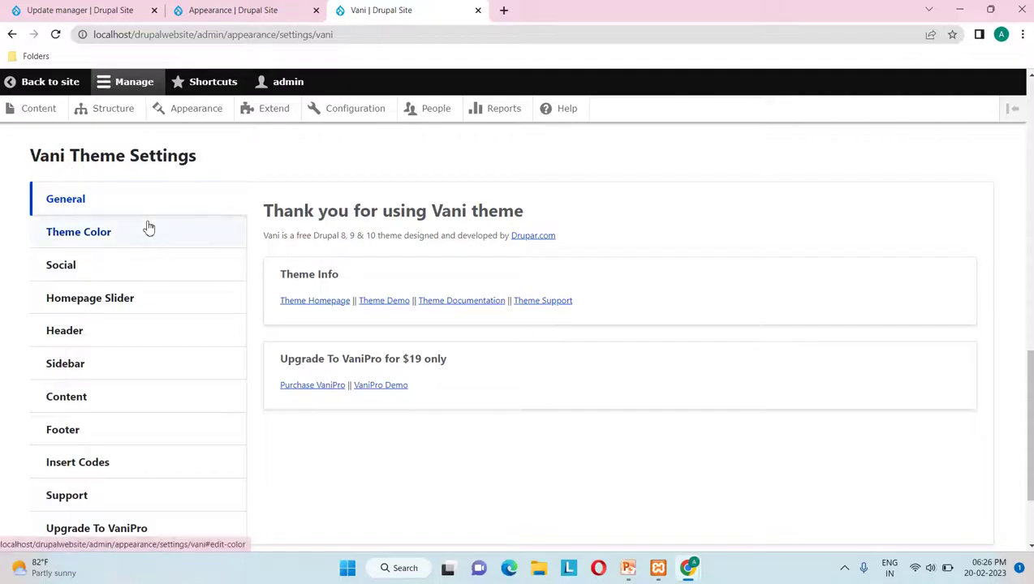
pyautogui.click(130, 245)
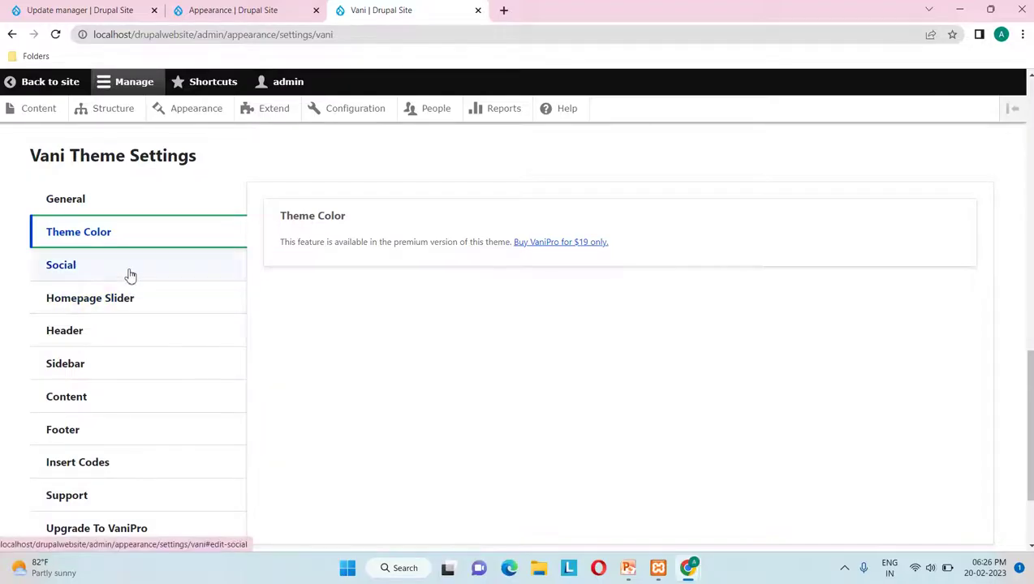
# Step: Examine Vani's Social settings and Facebook URL alongside the footer icons on the About Us page, opened in a new tab
pyautogui.click(131, 276)
pyautogui.scroll(-2, 284, 358)
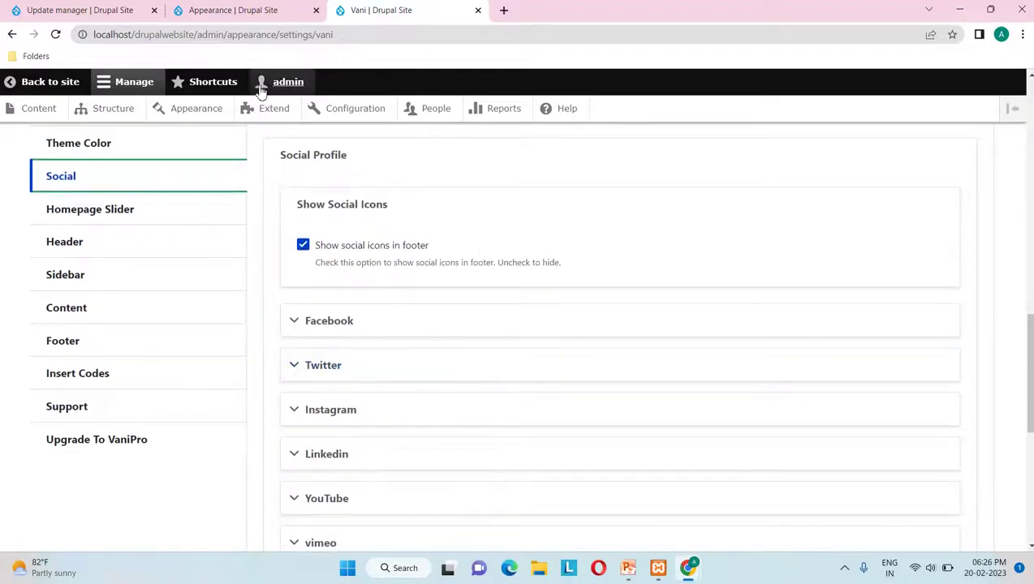
pyautogui.rightClick(50, 82)
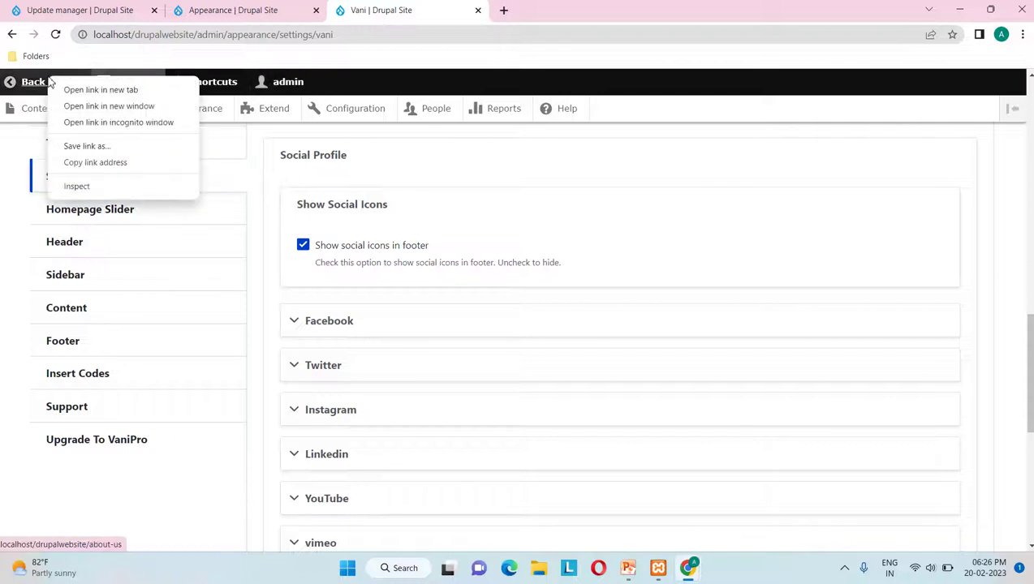
pyautogui.click(96, 90)
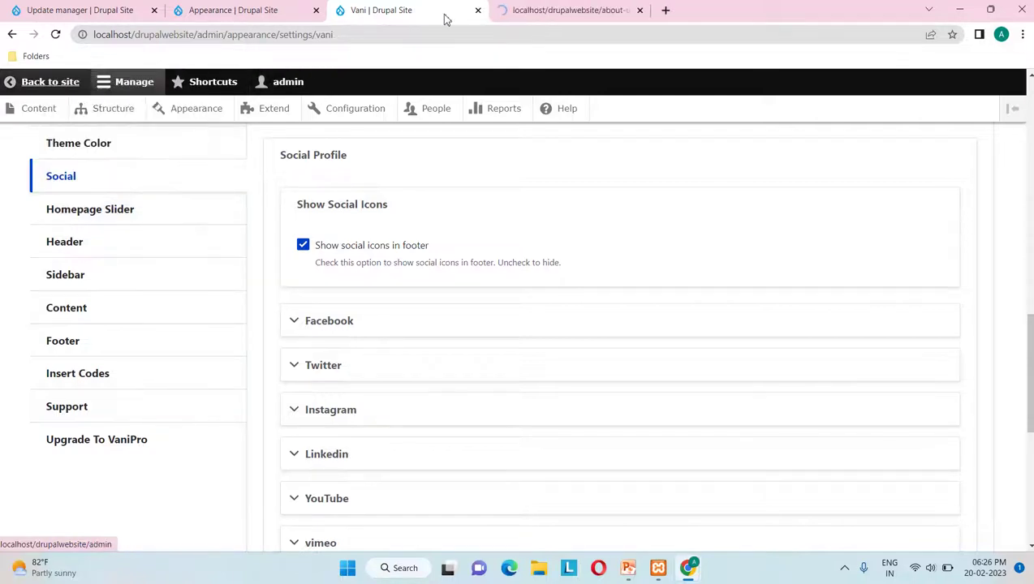
pyautogui.scroll(-1, 355, 327)
pyautogui.click(308, 279)
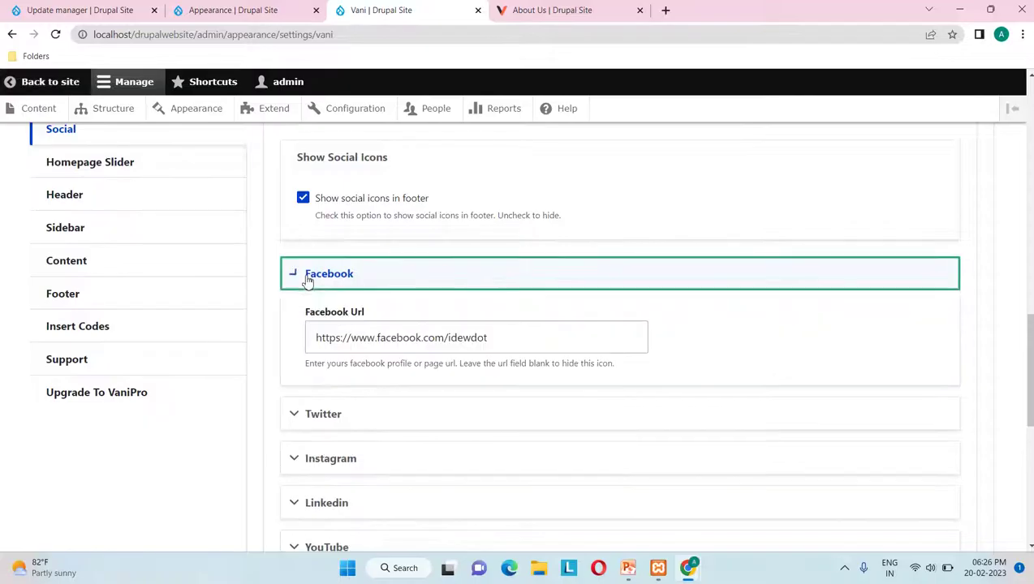
pyautogui.click(540, 11)
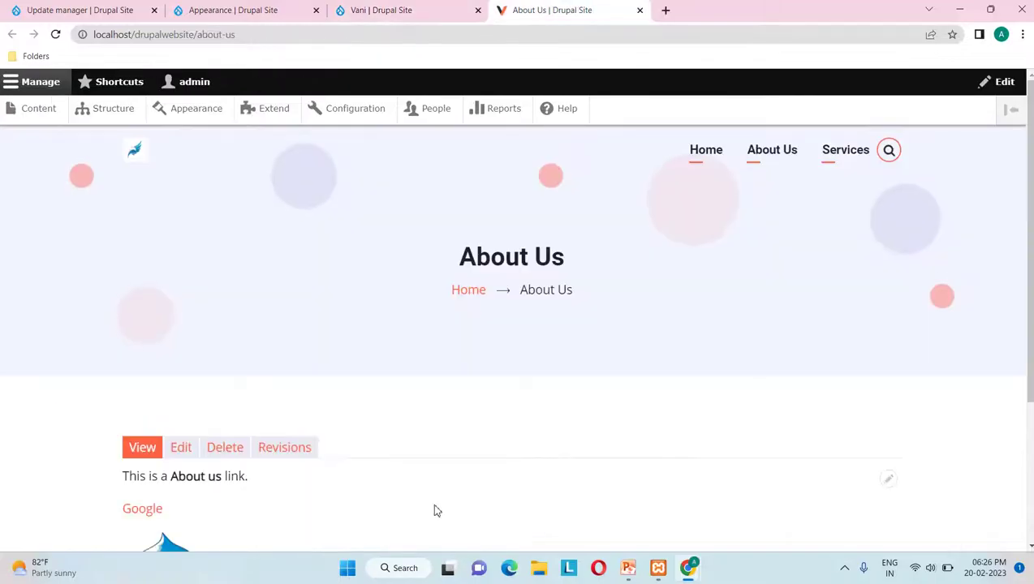
pyautogui.scroll(-3, 434, 510)
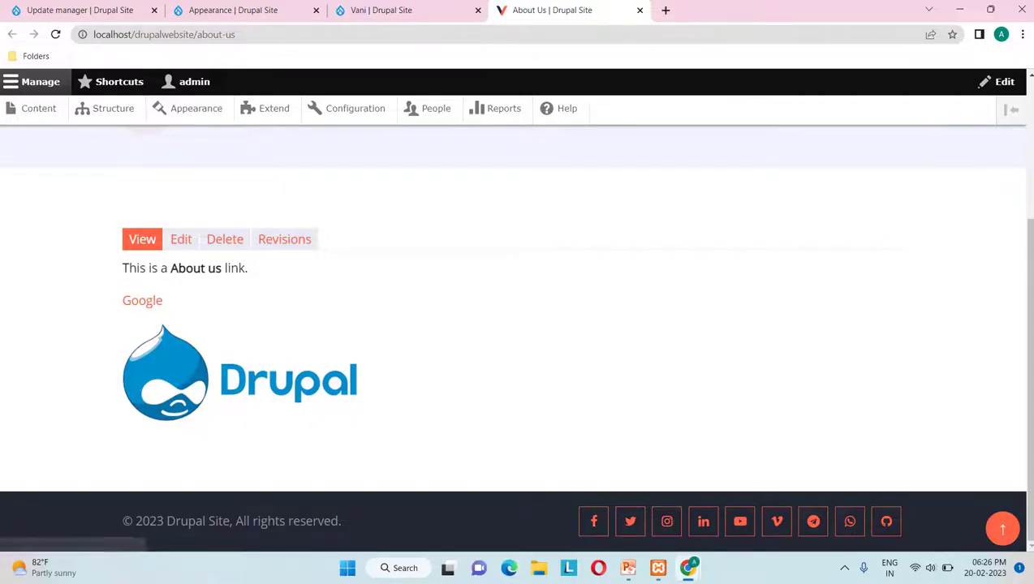
# Step: Expand Vani's Twitter and Instagram settings and review the remaining social profile entries down to vk.com
pyautogui.click(382, 10)
pyautogui.click(493, 343)
pyautogui.scroll(-1, 492, 342)
pyautogui.click(436, 366)
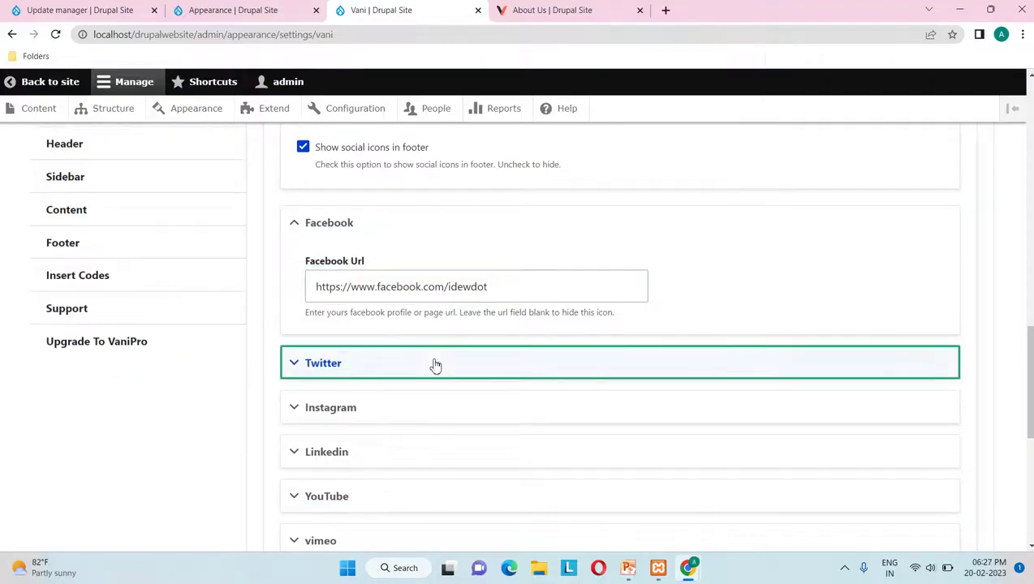
pyautogui.scroll(-2, 436, 366)
pyautogui.click(436, 366)
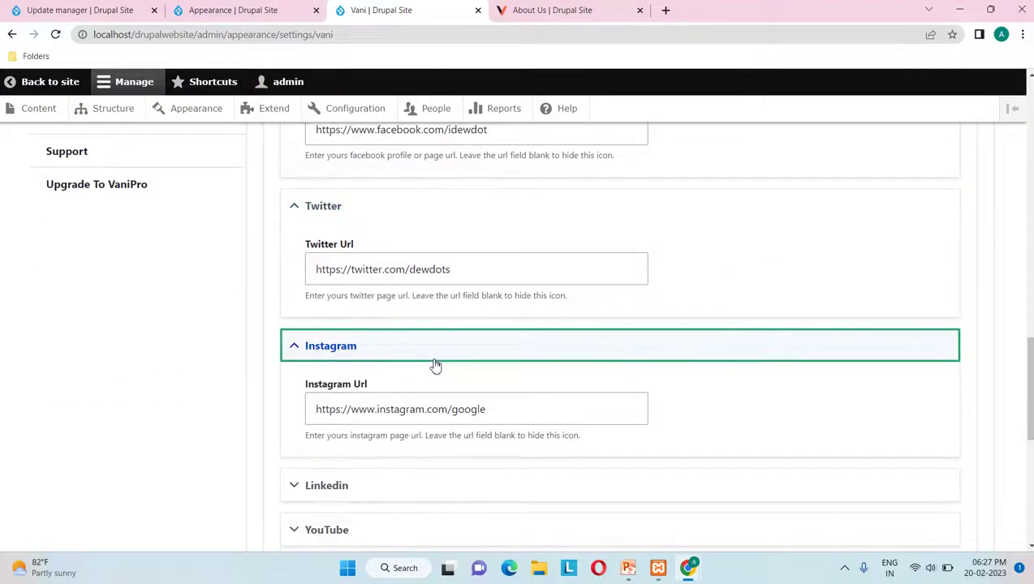
pyautogui.scroll(-2, 436, 366)
pyautogui.scroll(-3, 436, 366)
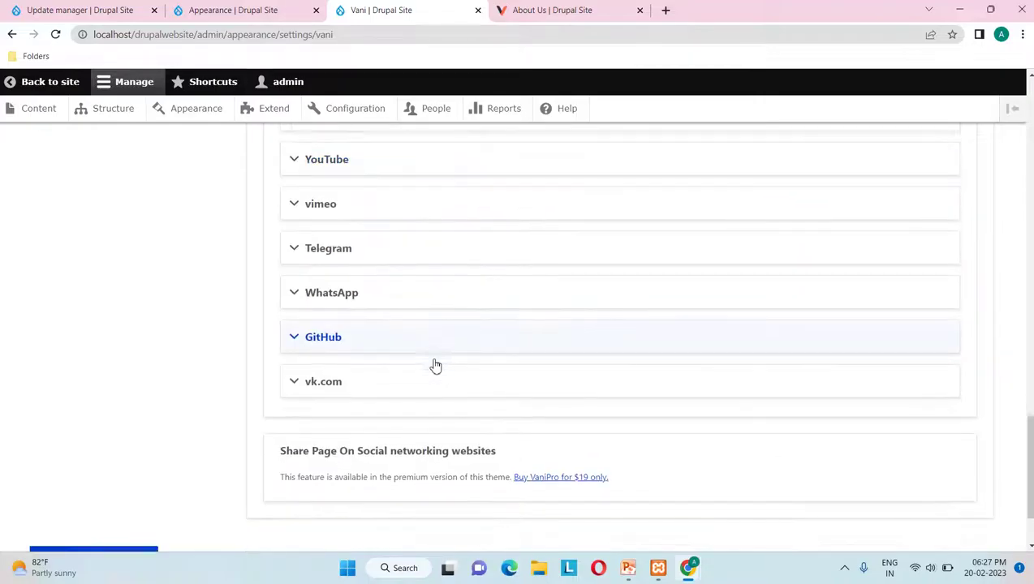
pyautogui.scroll(7, 436, 366)
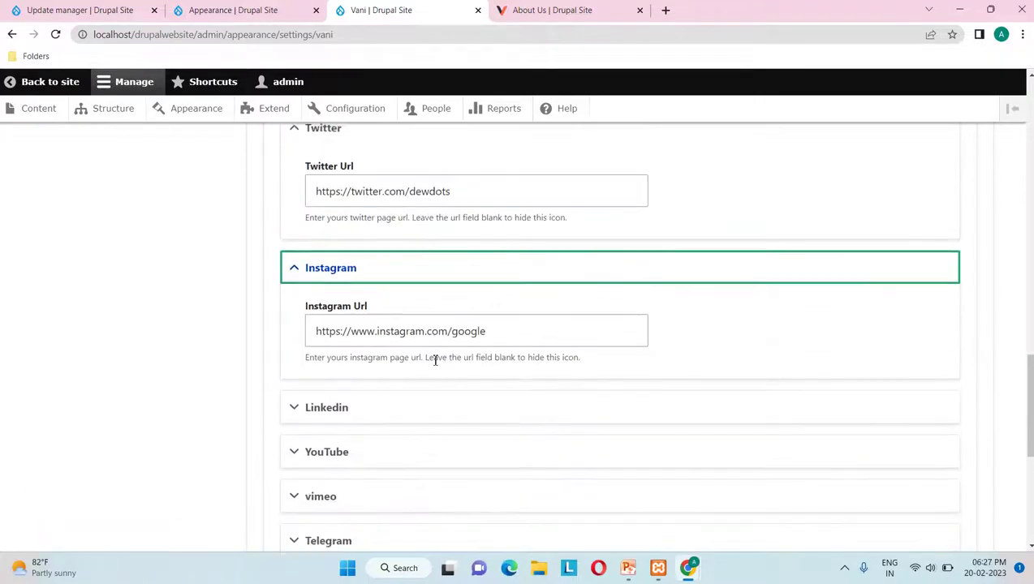
pyautogui.scroll(2, 435, 366)
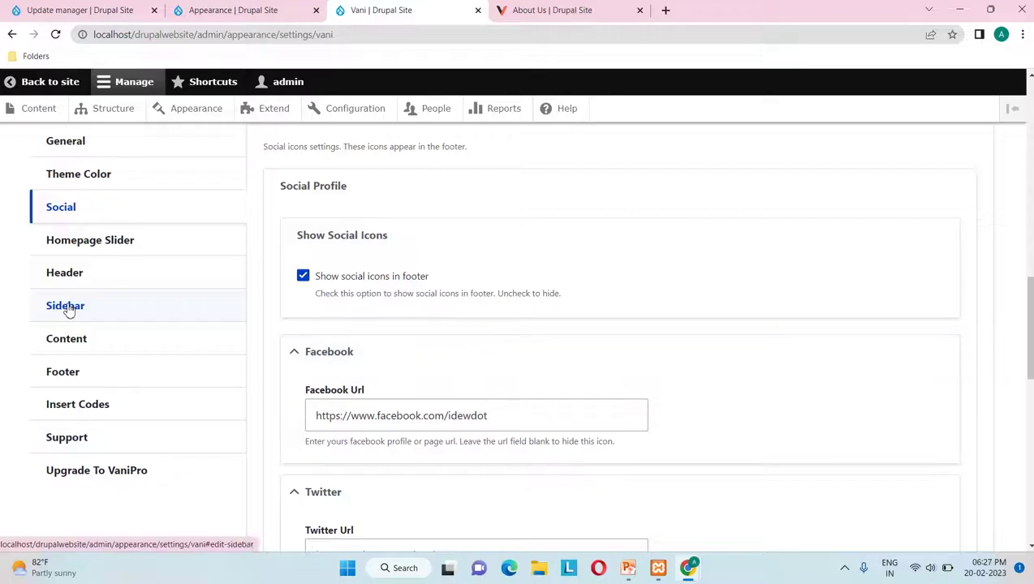
# Step: Review Vani's Homepage Slider settings, including the enable option, background image upload and slider code
pyautogui.click(102, 247)
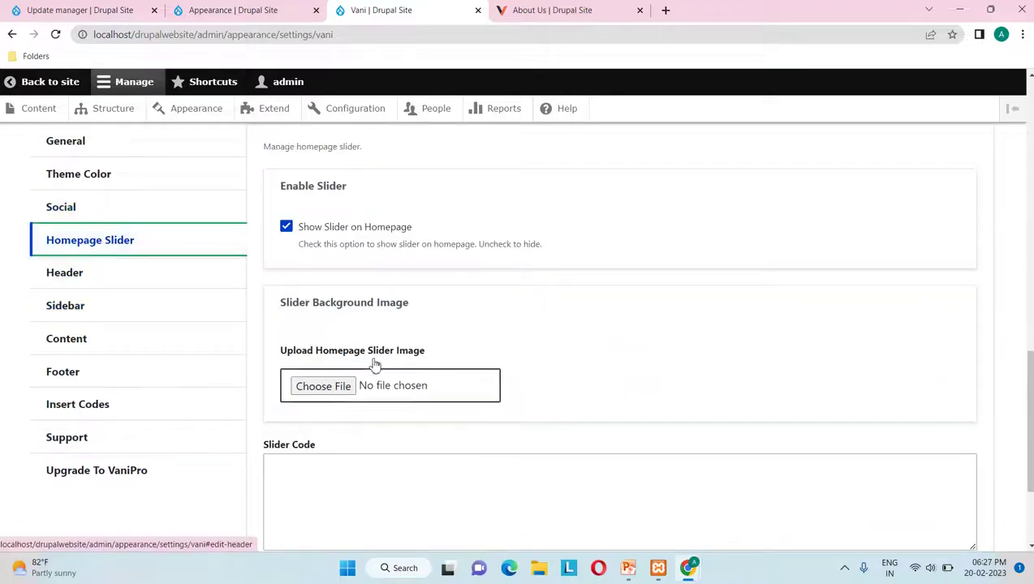
pyautogui.scroll(-2, 642, 406)
pyautogui.scroll(2, 644, 403)
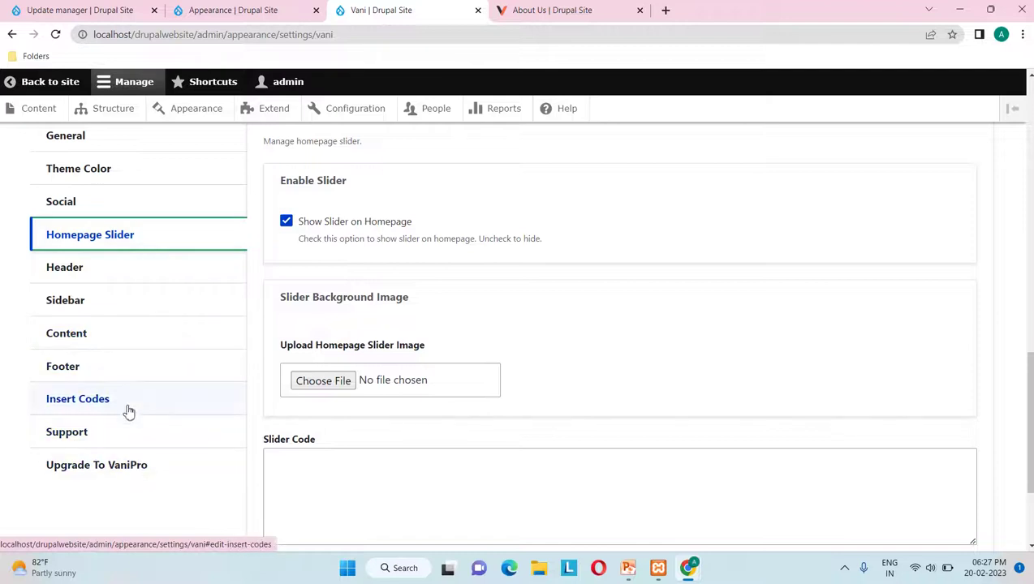
# Step: Review Vani's Footer settings for scroll to top, website copyright text and cookie consent message
pyautogui.click(105, 374)
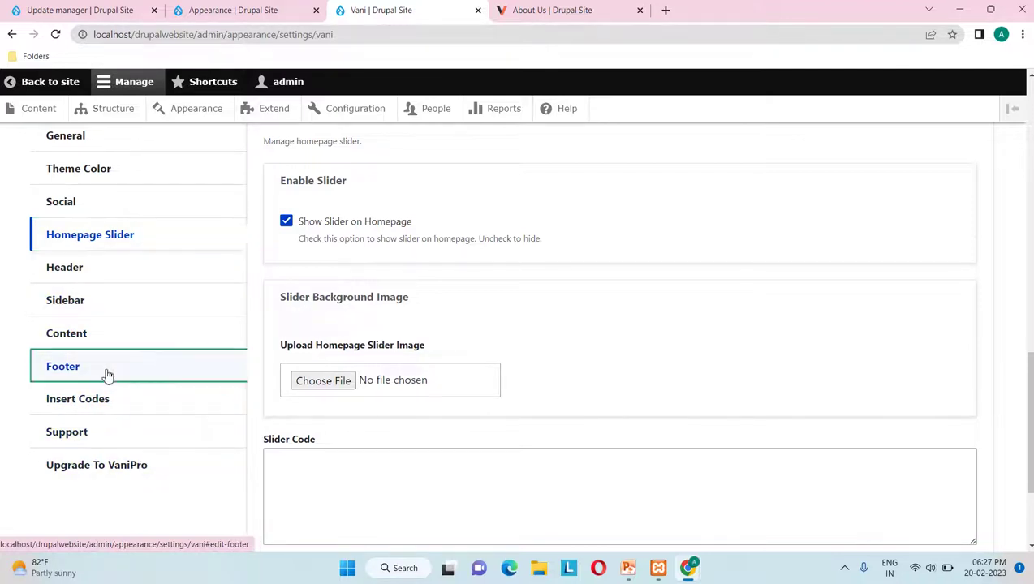
pyautogui.scroll(-3, 462, 428)
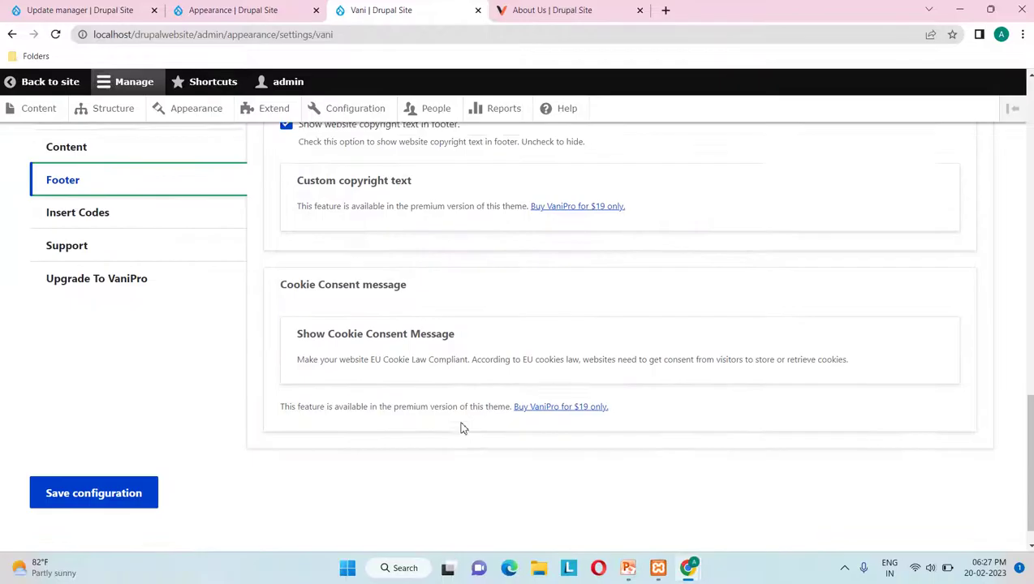
pyautogui.scroll(3, 462, 428)
pyautogui.scroll(2, 462, 427)
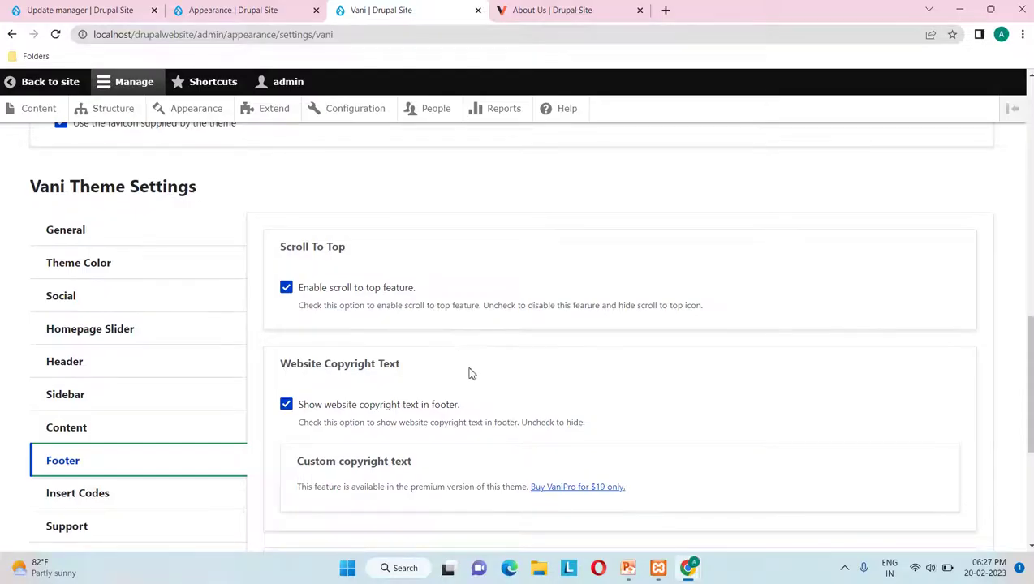
pyautogui.scroll(-2, 471, 373)
pyautogui.scroll(-1, 471, 373)
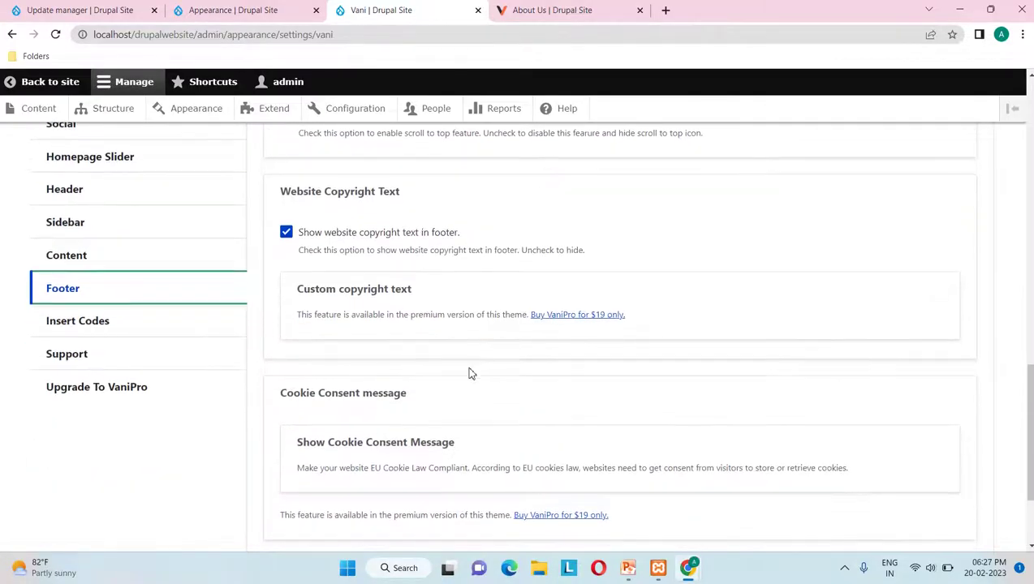
# Step: Turn off the website copyright text in Vani's footer, save the configuration, and check the About Us page's footer
pyautogui.click(287, 236)
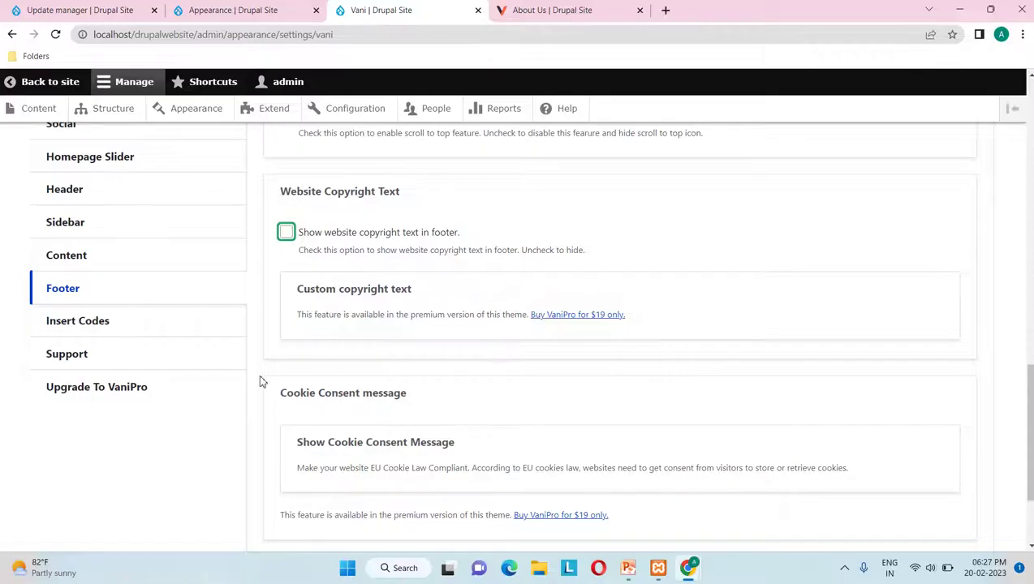
pyautogui.scroll(-2, 262, 381)
pyautogui.click(79, 471)
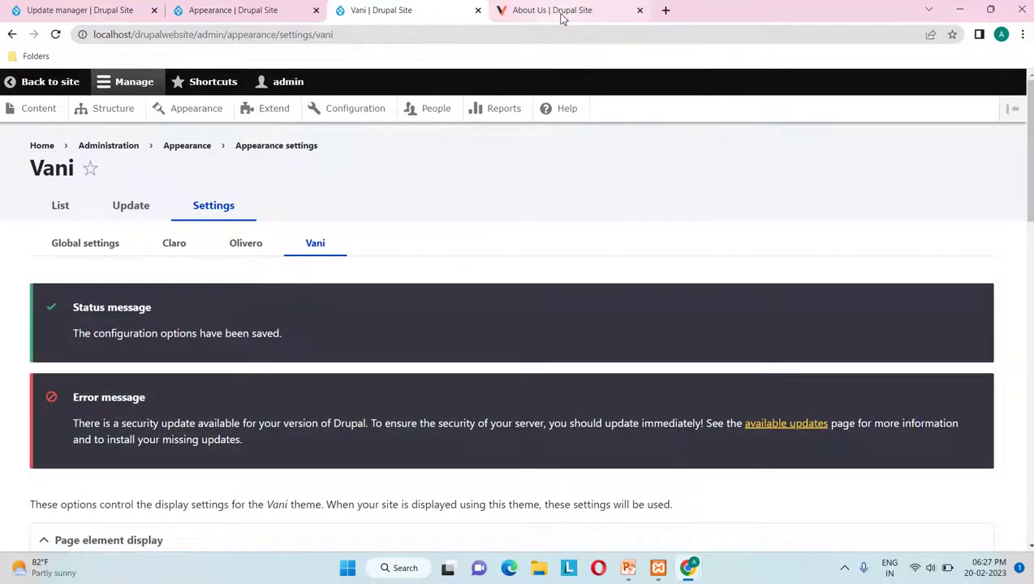
pyautogui.click(560, 16)
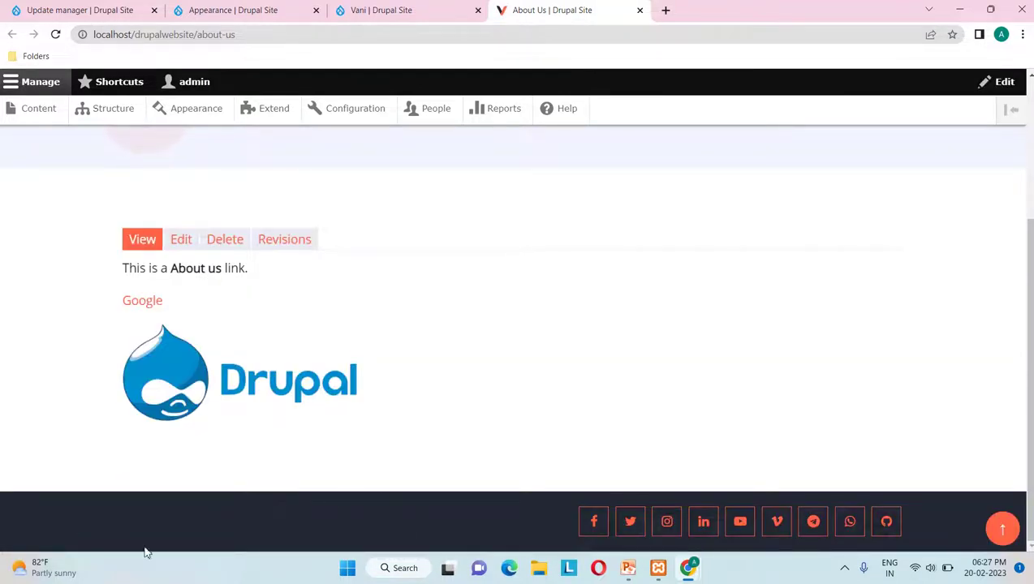
# Step: Turn the website copyright text back on in Vani's Footer settings and save the configuration
pyautogui.click(401, 16)
pyautogui.scroll(-20, 337, 324)
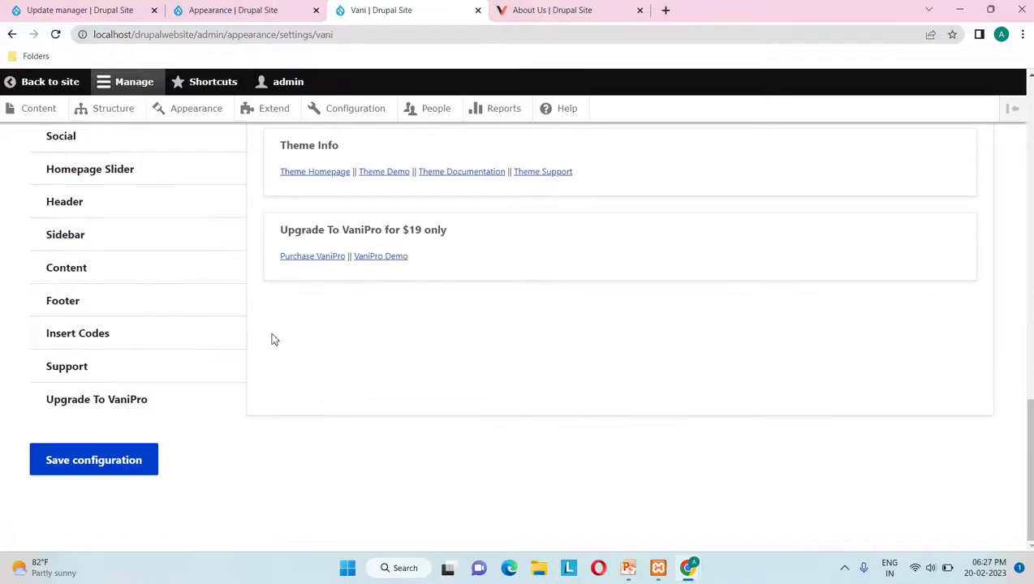
pyautogui.click(149, 313)
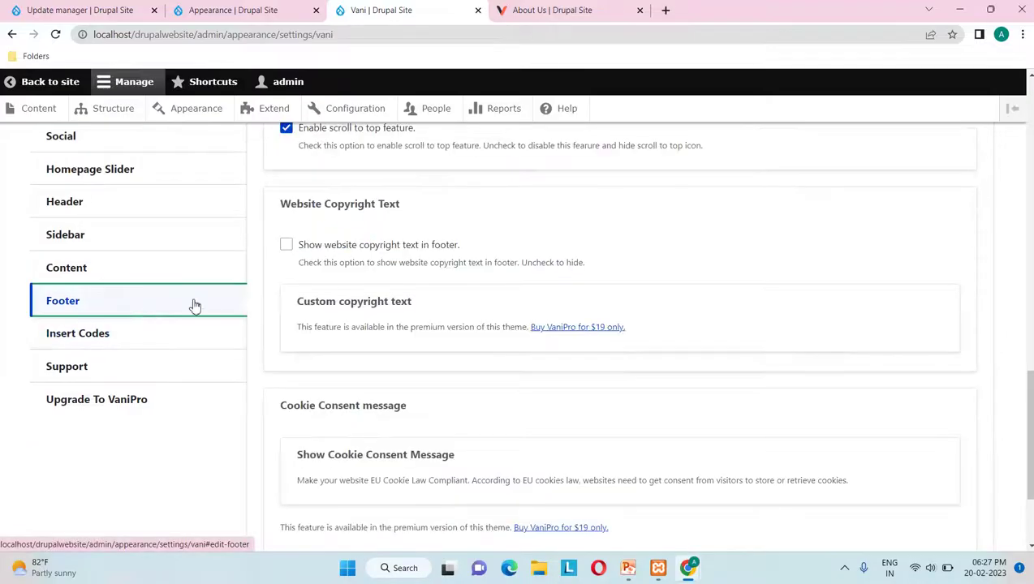
pyautogui.click(285, 246)
pyautogui.scroll(-2, 282, 399)
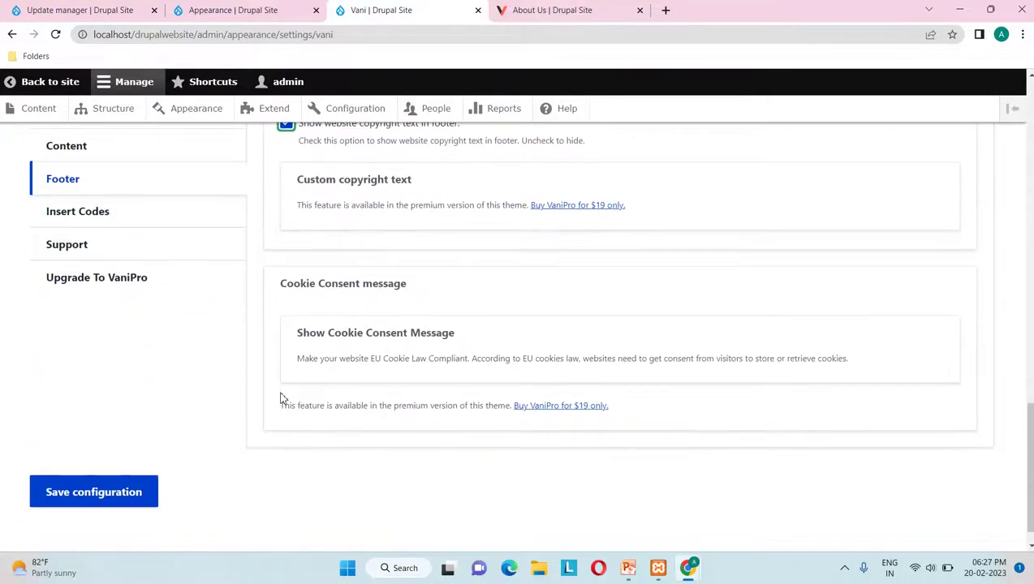
pyautogui.click(114, 490)
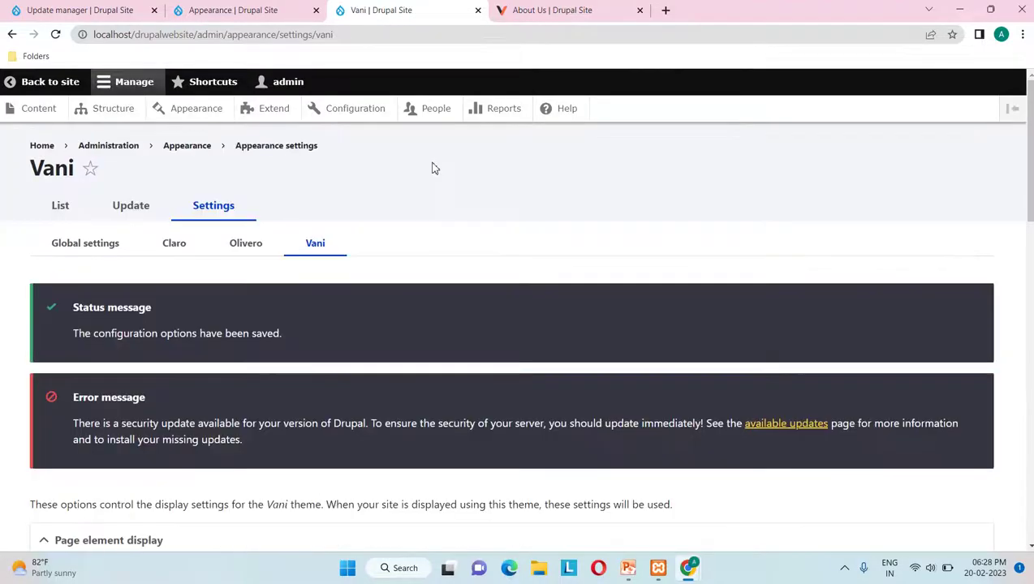
# Step: Reload the About Us page and check its footer copyright text and header
pyautogui.hotkey('ctrl', 'Tab')
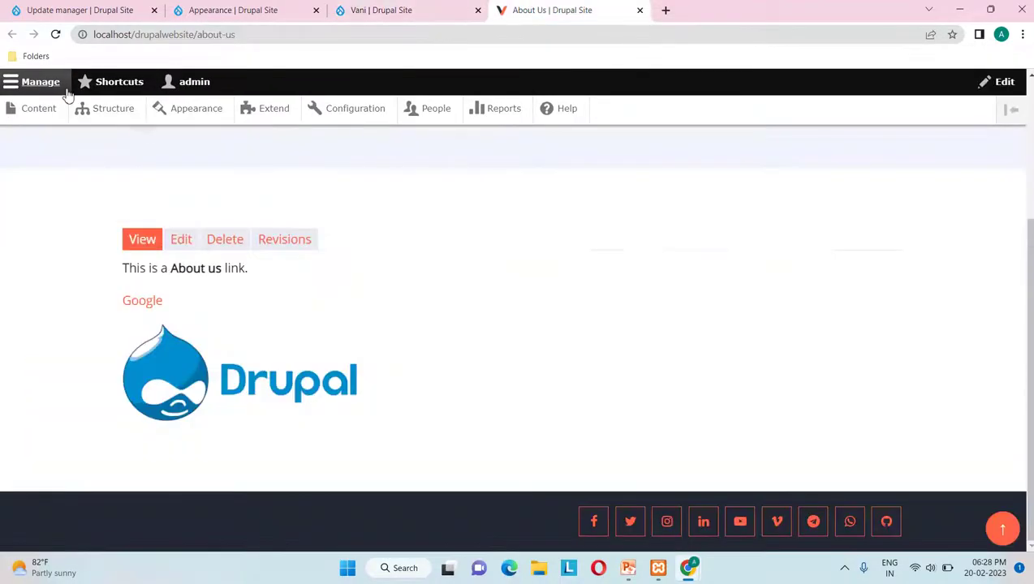
pyautogui.click(56, 34)
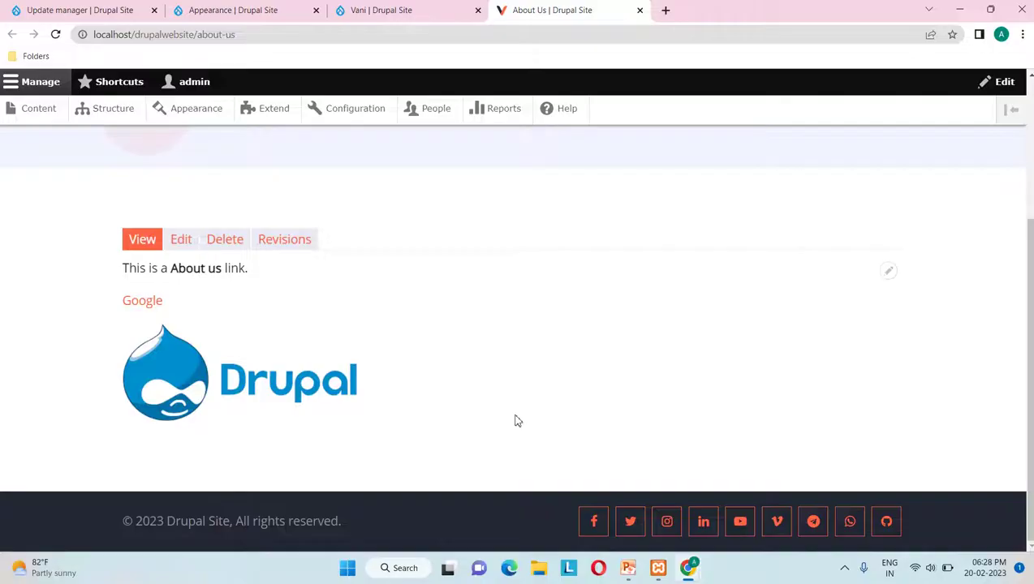
pyautogui.scroll(3, 514, 420)
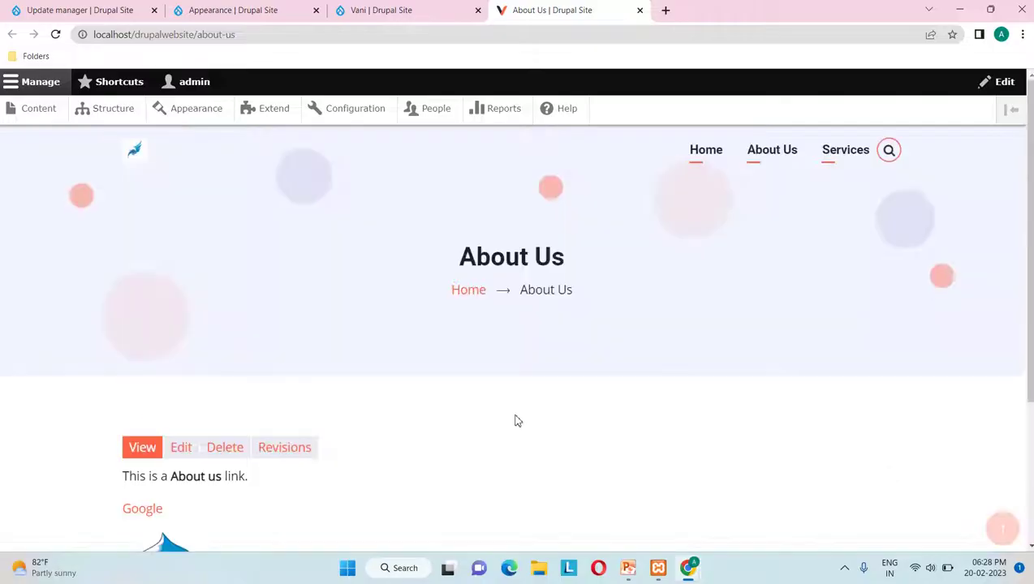
# Step: Set the Administration theme to Vani on the Appearance page, save the configuration, and reload the About Us page
pyautogui.click(360, 11)
pyautogui.click(233, 10)
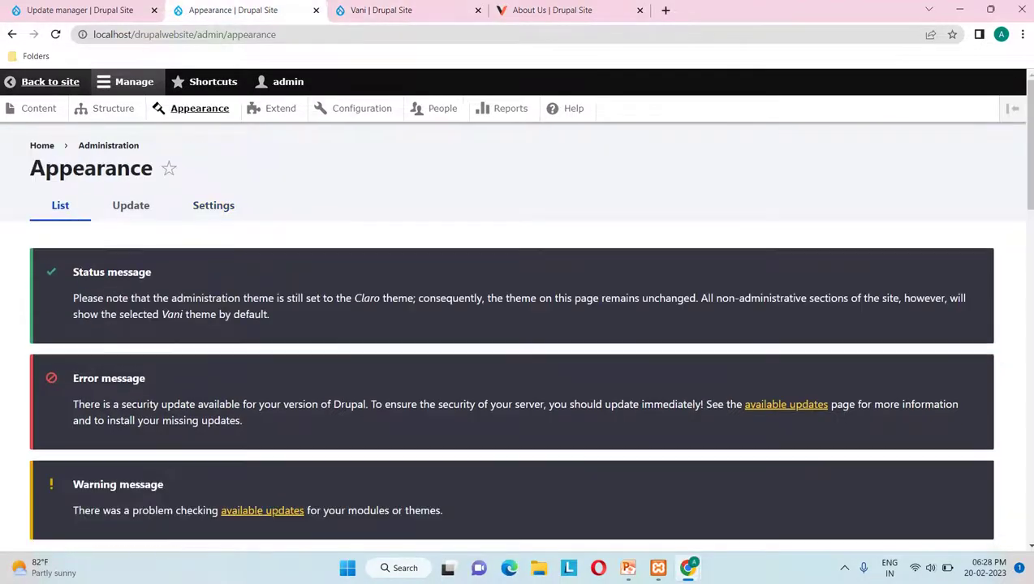
pyautogui.scroll(-15, 217, 467)
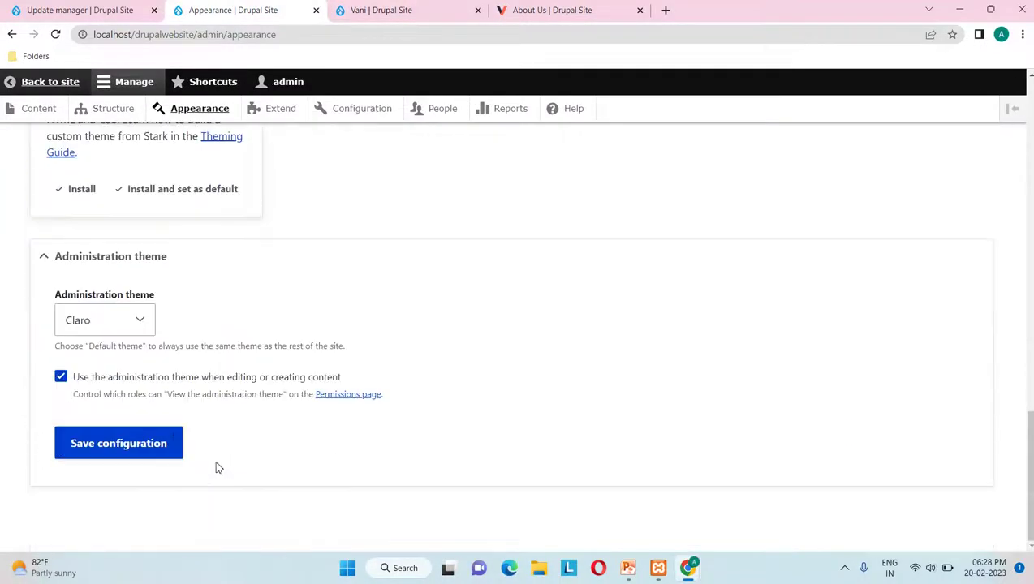
pyautogui.click(134, 326)
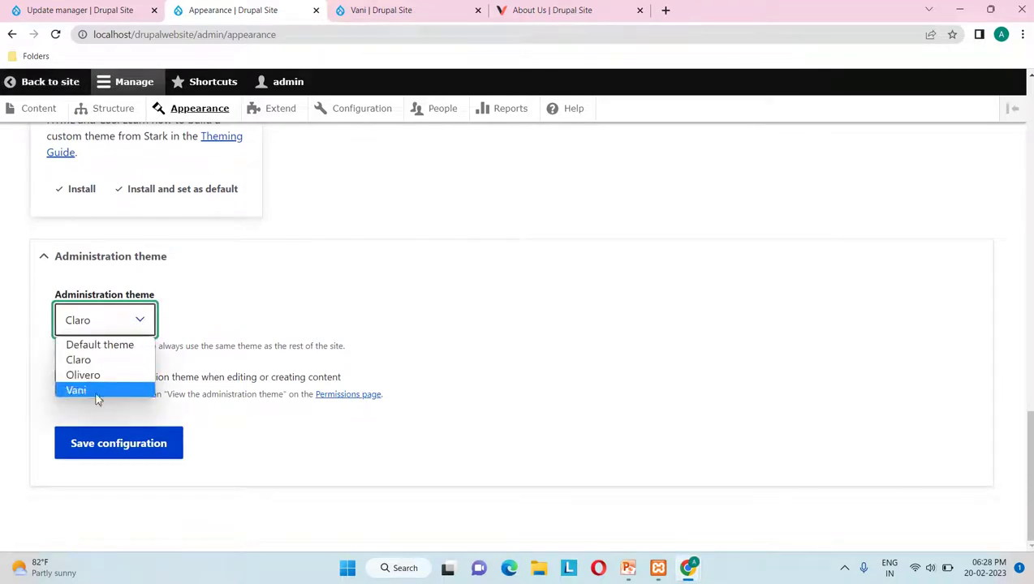
pyautogui.click(260, 319)
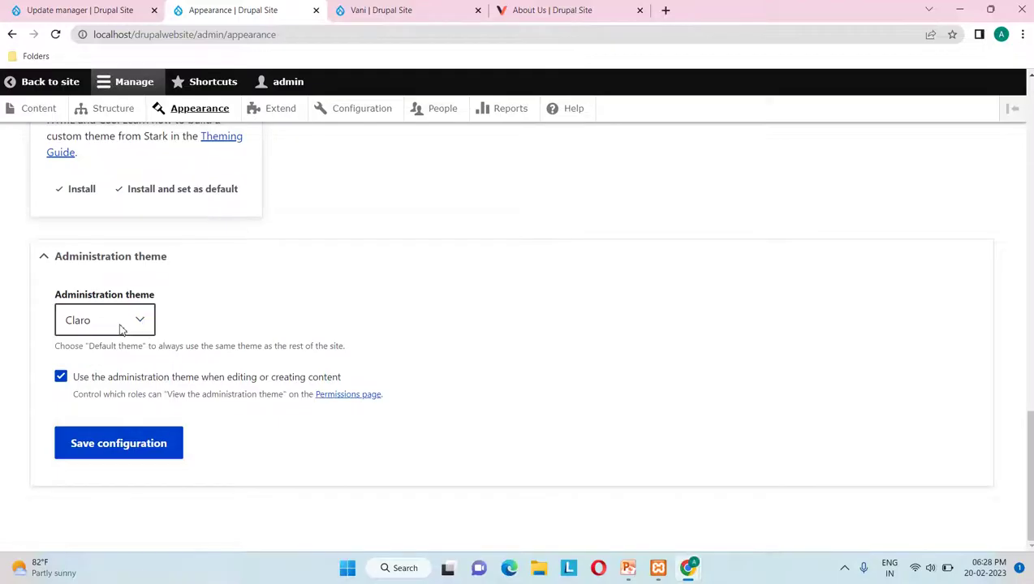
pyautogui.moveTo(126, 333); pyautogui.dragTo(365, 229)
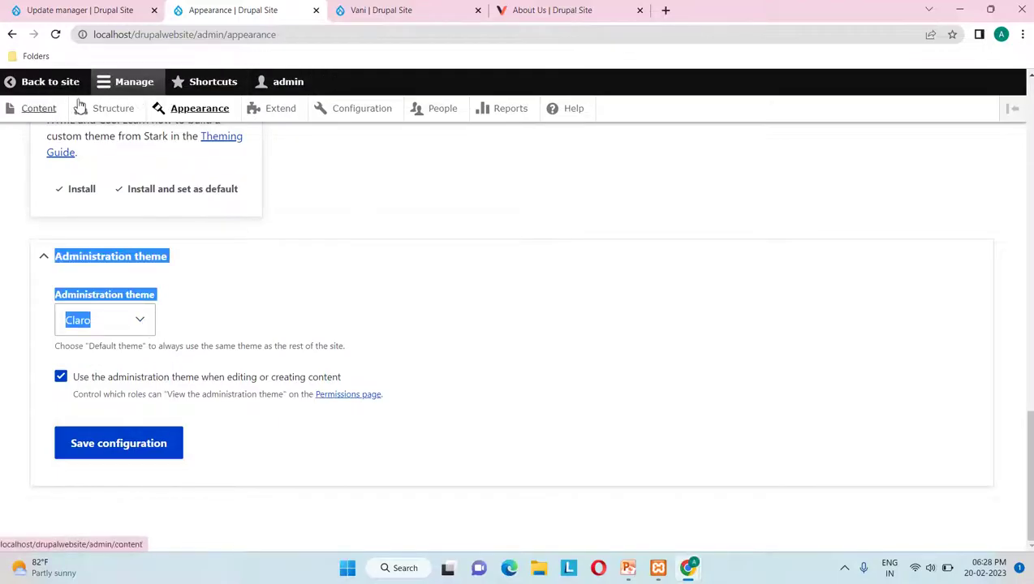
pyautogui.click(214, 309)
pyautogui.click(151, 323)
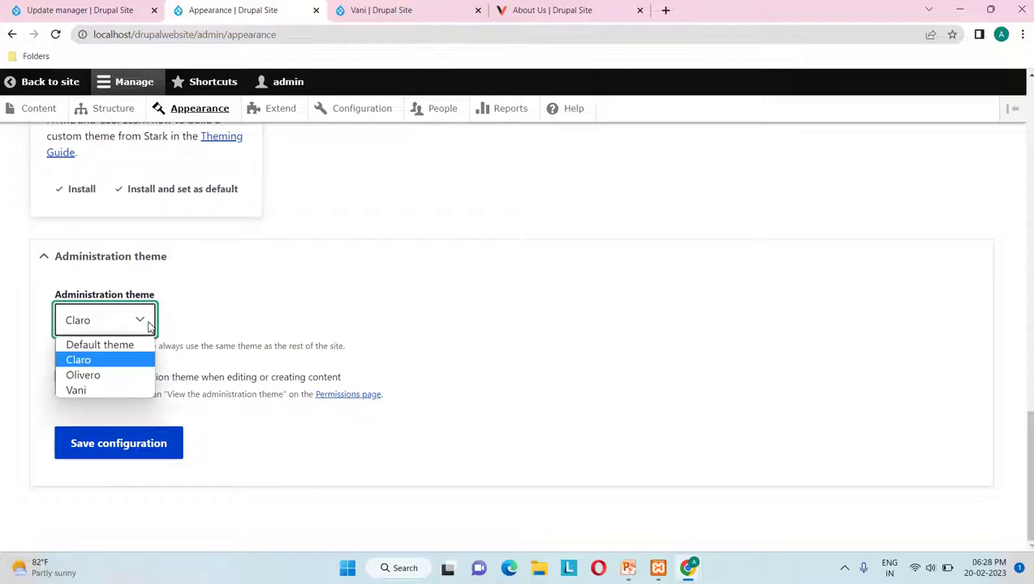
pyautogui.click(96, 391)
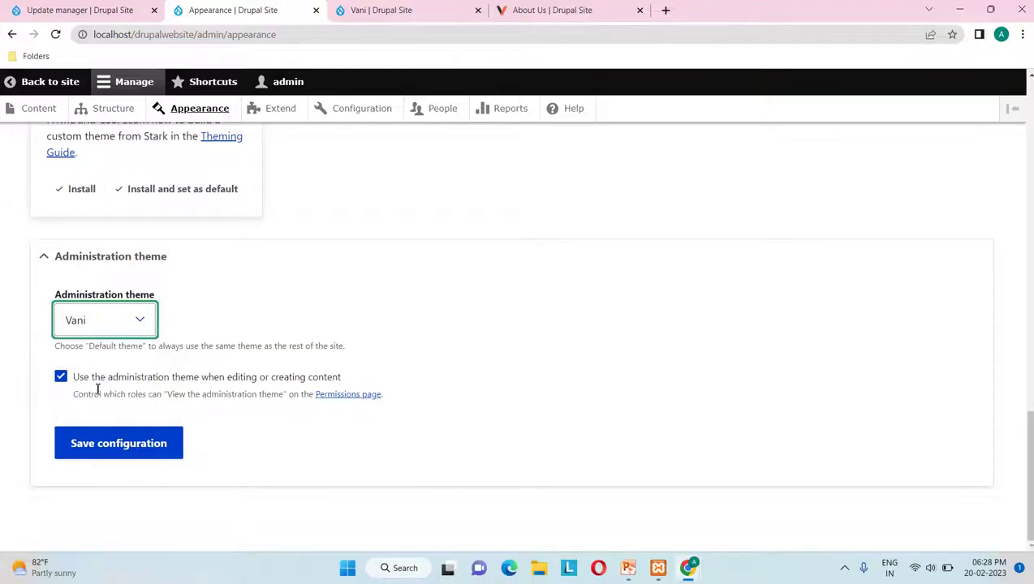
pyautogui.click(149, 446)
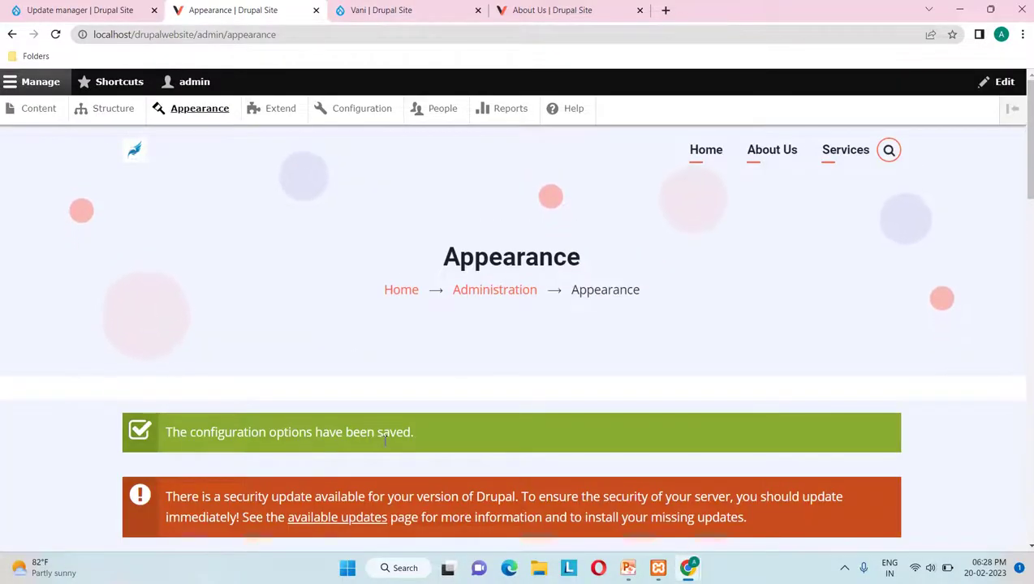
pyautogui.click(552, 10)
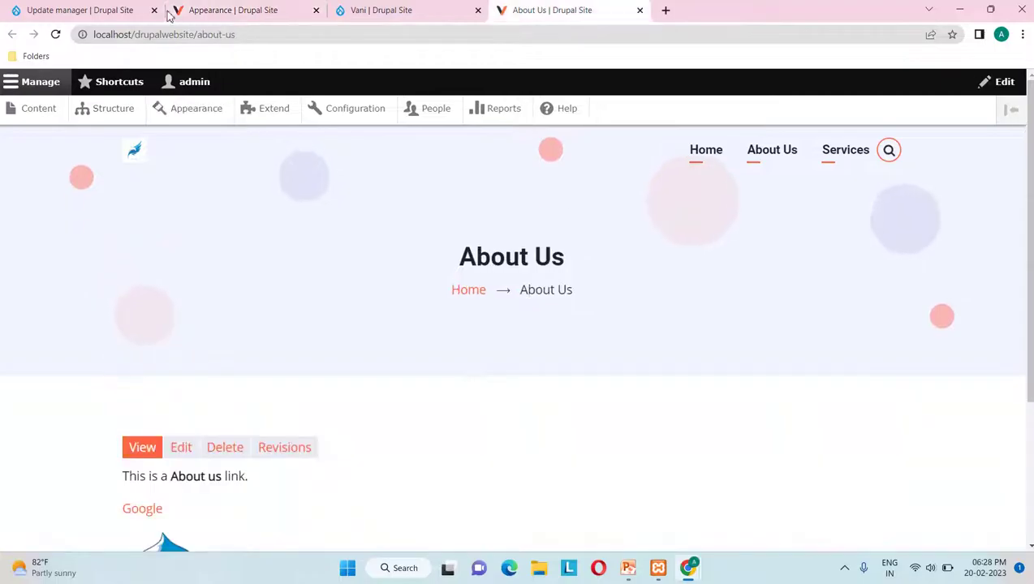
pyautogui.click(56, 34)
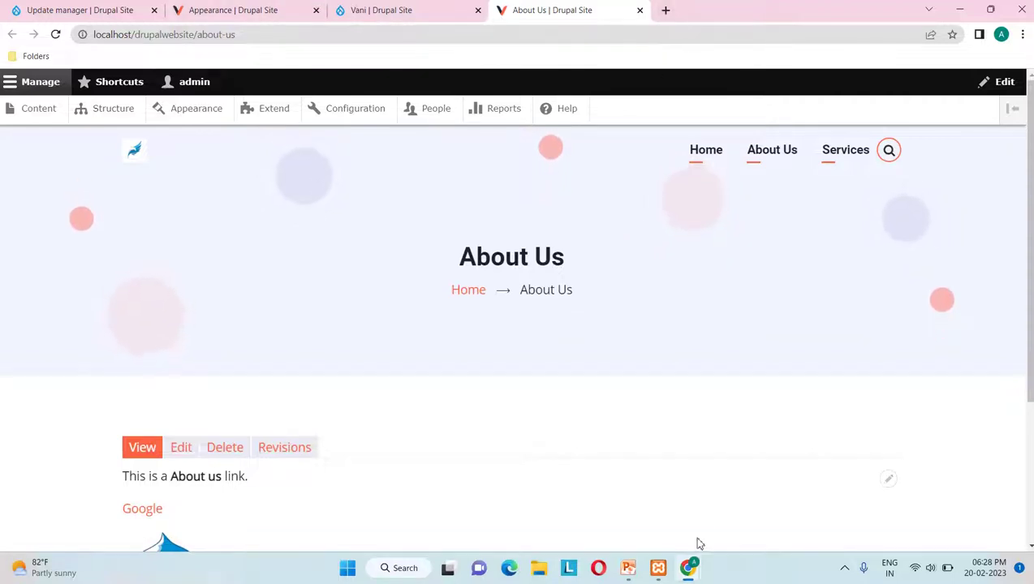
# Step: Search the web for "admin theme drupal 10" in a new tab alongside the drupal.org Vani release page
pyautogui.moveTo(688, 567)
pyautogui.click(753, 527)
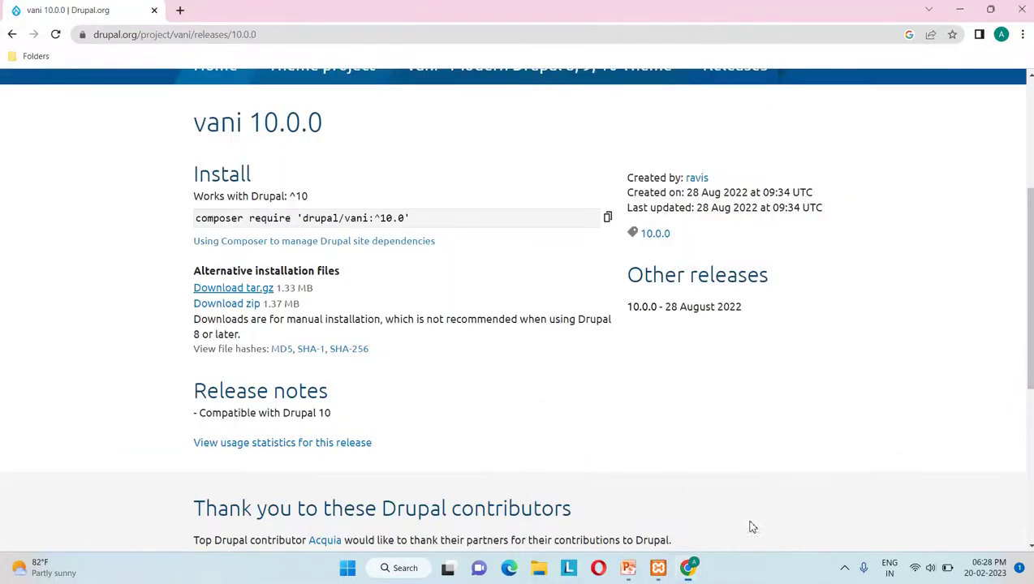
pyautogui.click(181, 11)
pyautogui.write('ad')
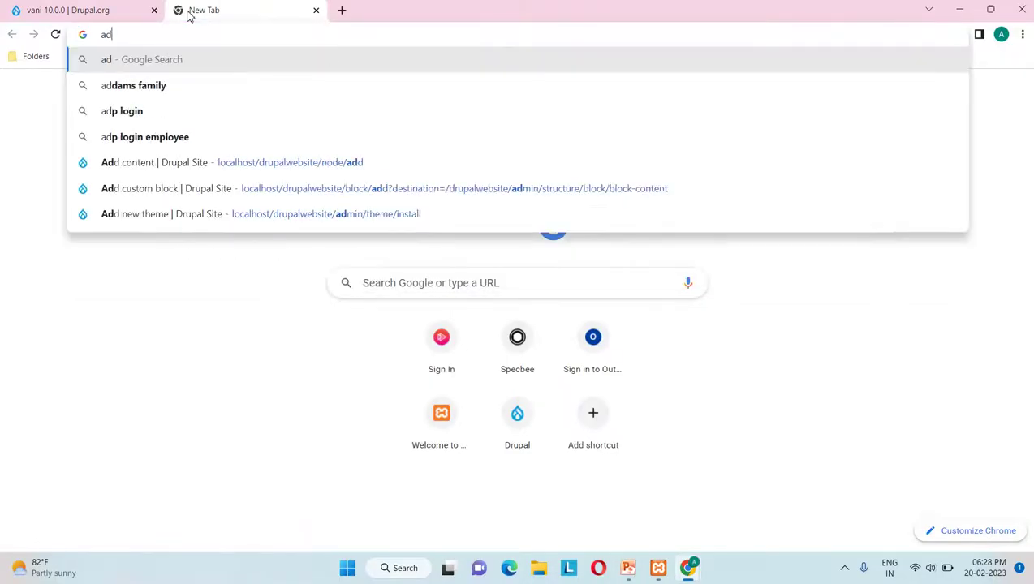
pyautogui.write('min')
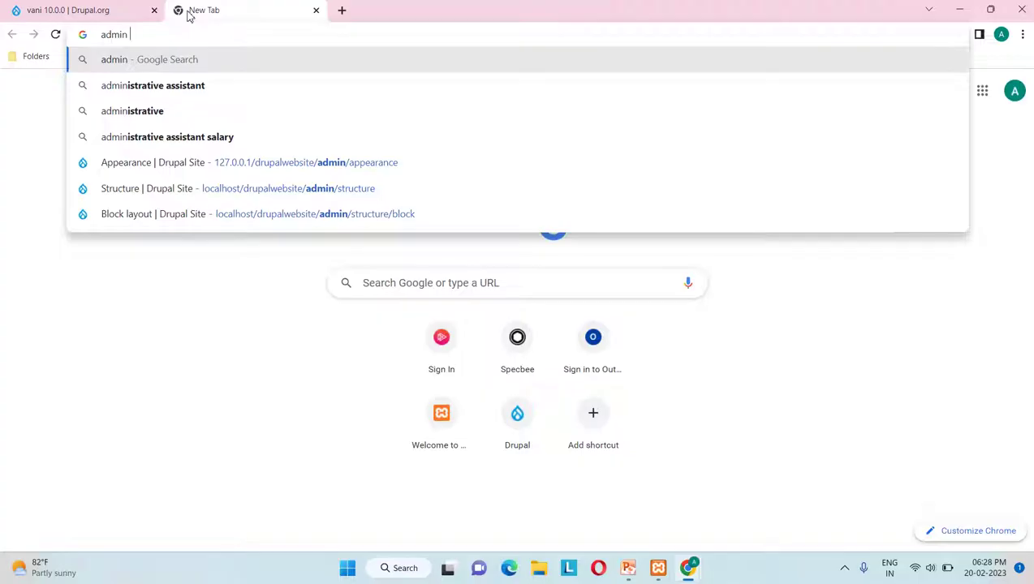
pyautogui.write(' theme drupal')
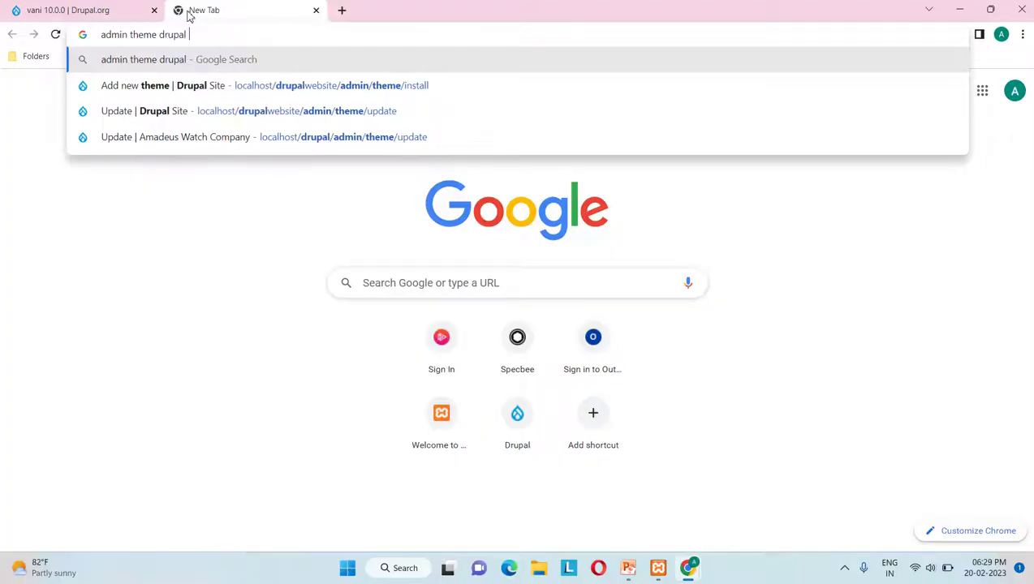
pyautogui.write(' 10')
pyautogui.press('Return')
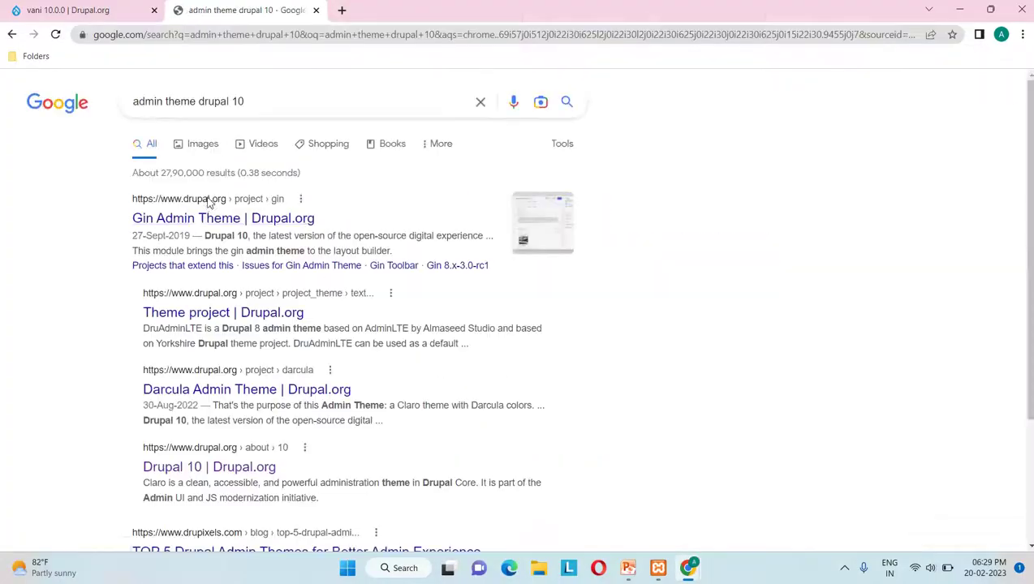
# Step: Open the Gin Admin Theme project on drupal.org from the search results and examine its description, versions and releases
pyautogui.scroll(-3, 227, 322)
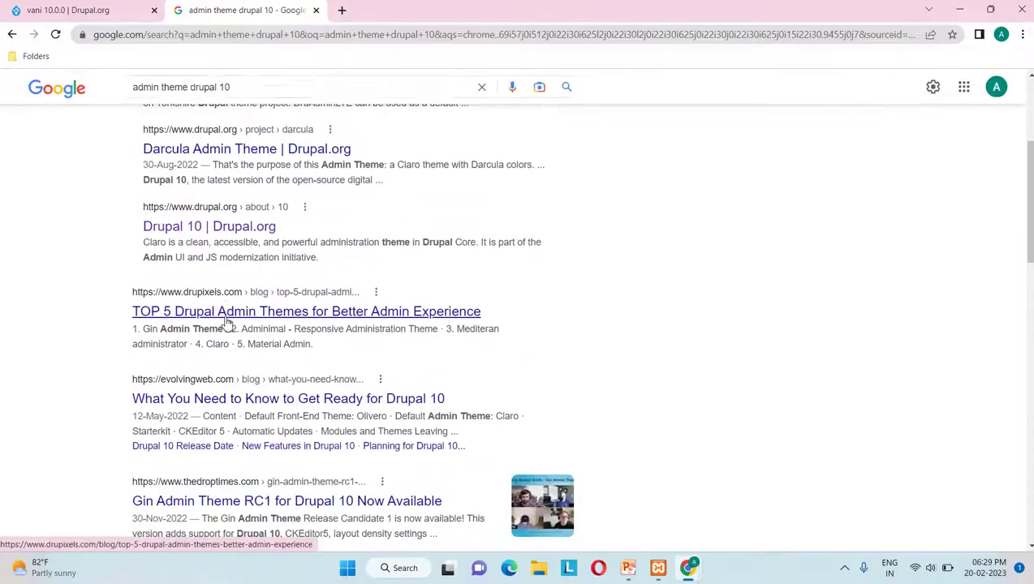
pyautogui.scroll(5, 227, 322)
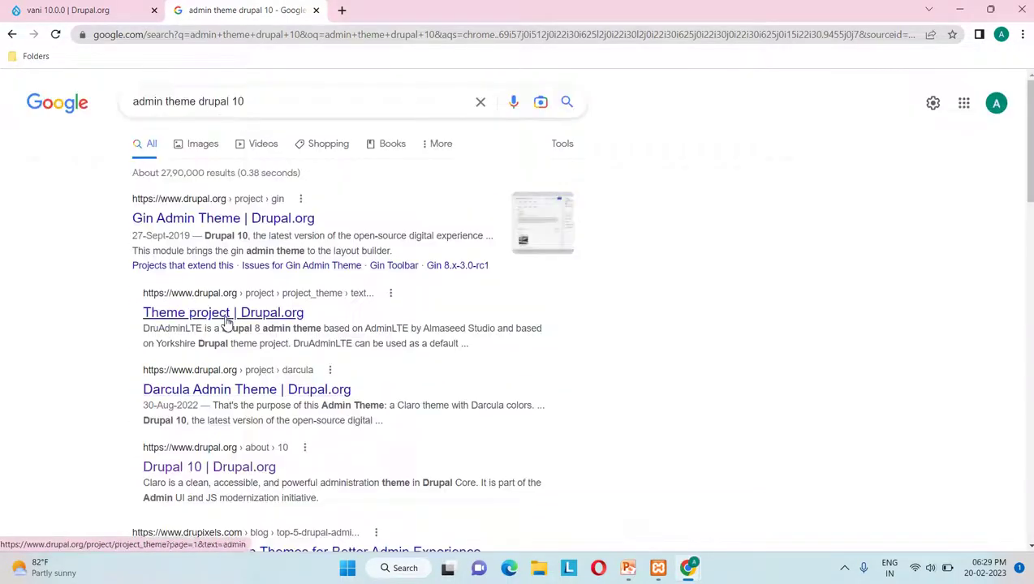
pyautogui.click(220, 221)
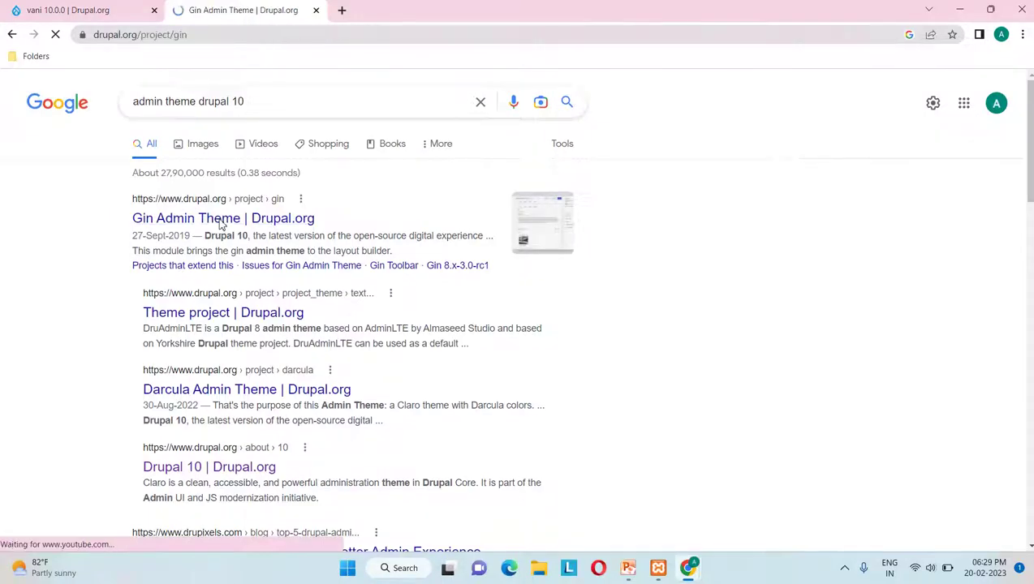
pyautogui.scroll(-3, 364, 415)
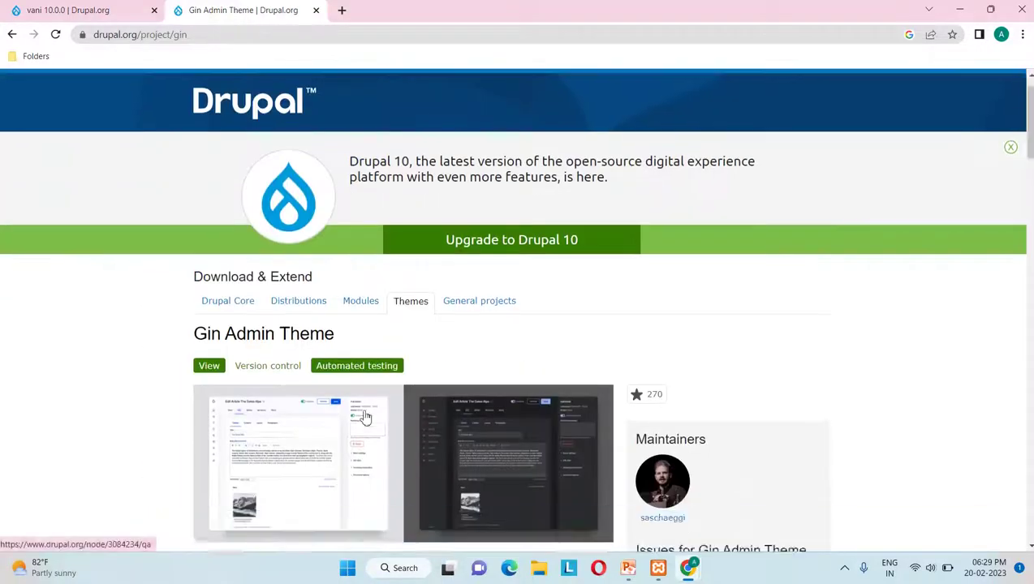
pyautogui.scroll(-1, 445, 353)
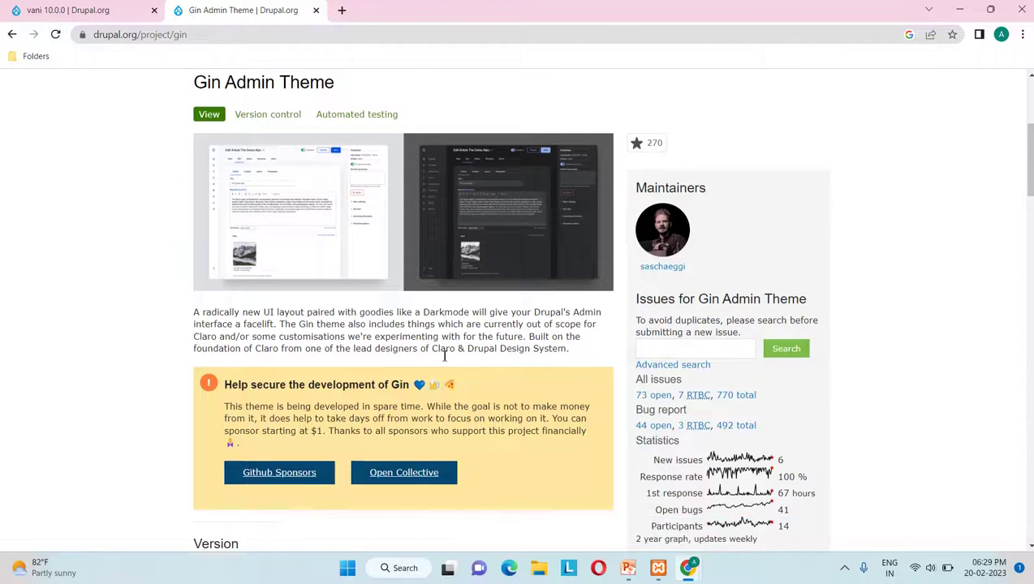
pyautogui.scroll(1, 442, 357)
pyautogui.scroll(-3, 444, 356)
pyautogui.scroll(-8, 444, 357)
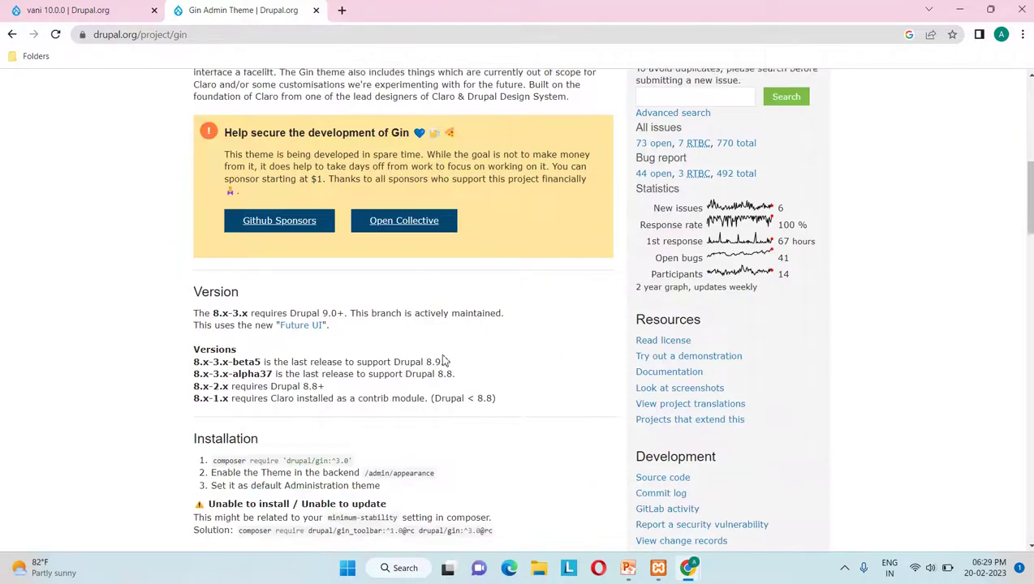
pyautogui.scroll(-7, 444, 361)
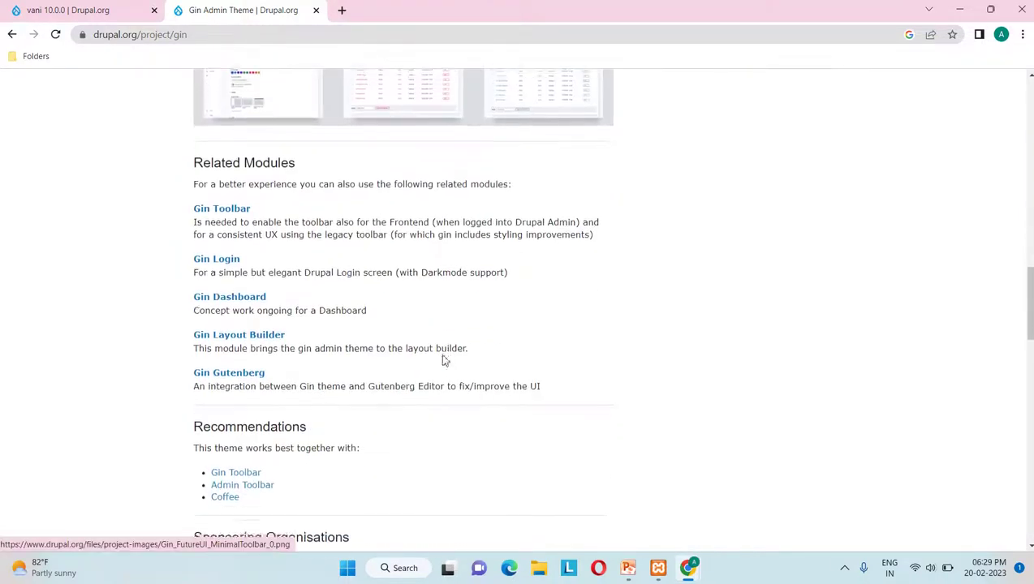
pyautogui.scroll(-3, 444, 361)
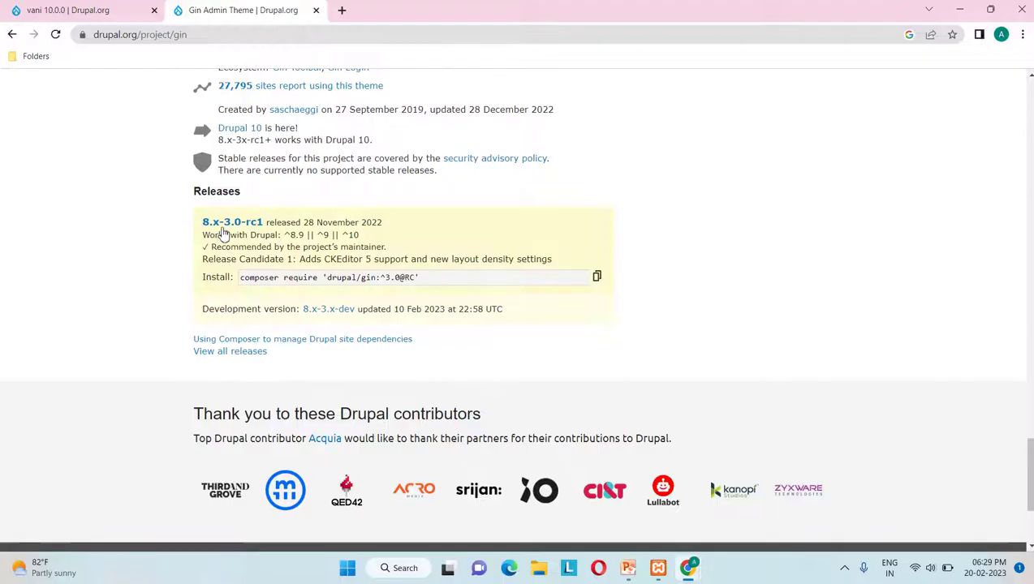
# Step: Open the Gin 8.x-3.0-rc1 release and copy the link address of its tar.gz download
pyautogui.click(233, 224)
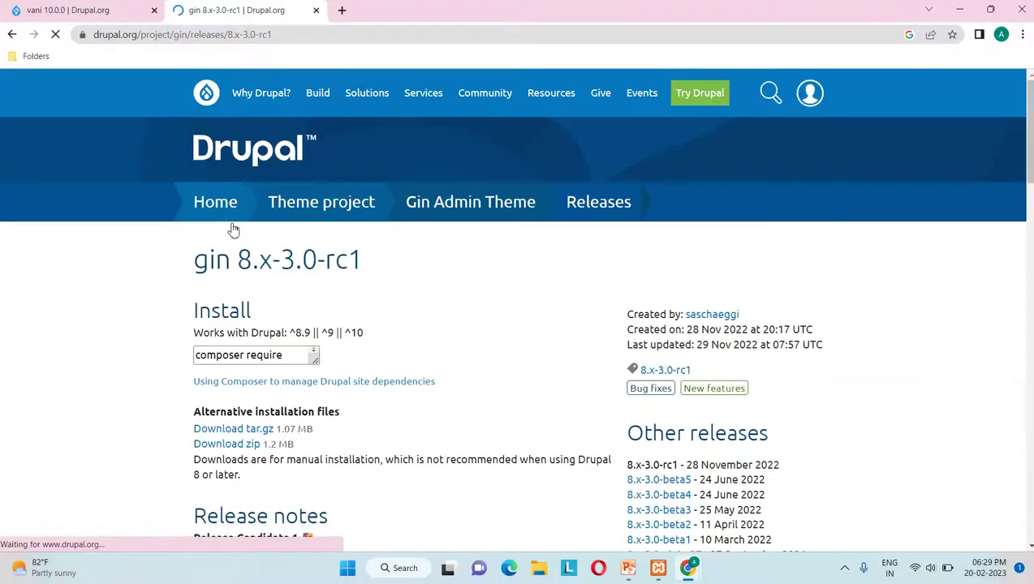
pyautogui.scroll(-2, 233, 271)
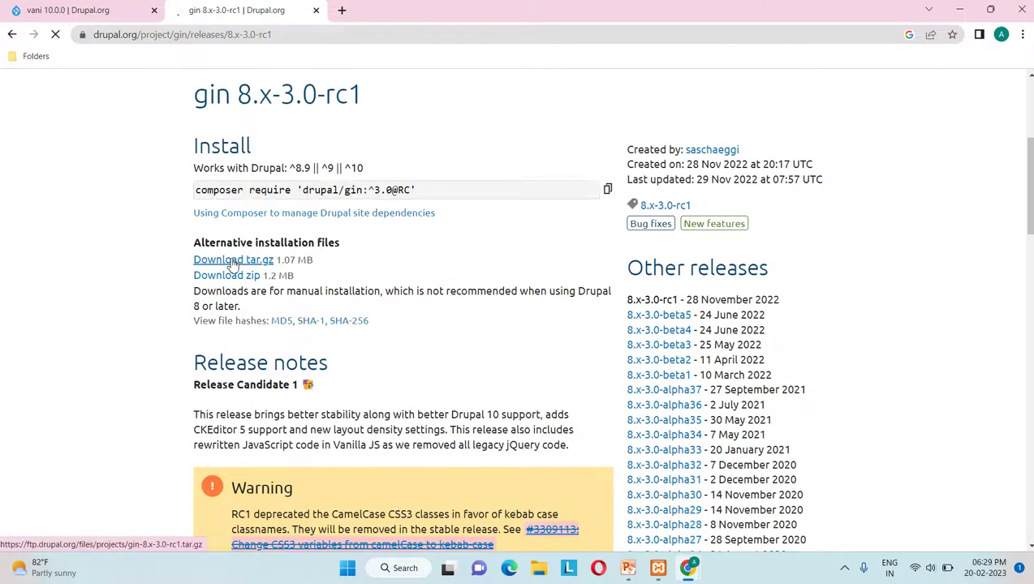
pyautogui.rightClick(233, 266)
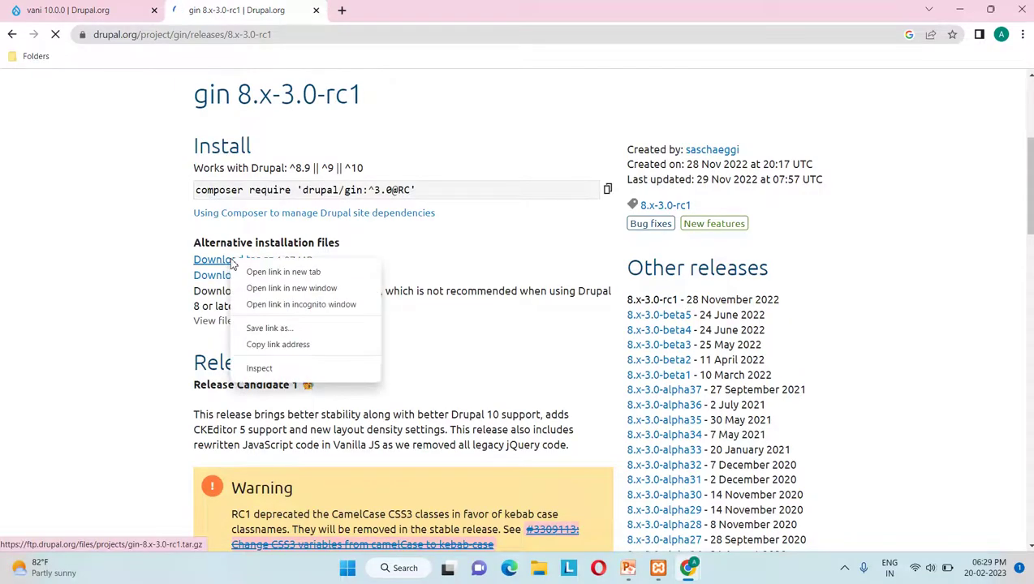
pyautogui.click(268, 345)
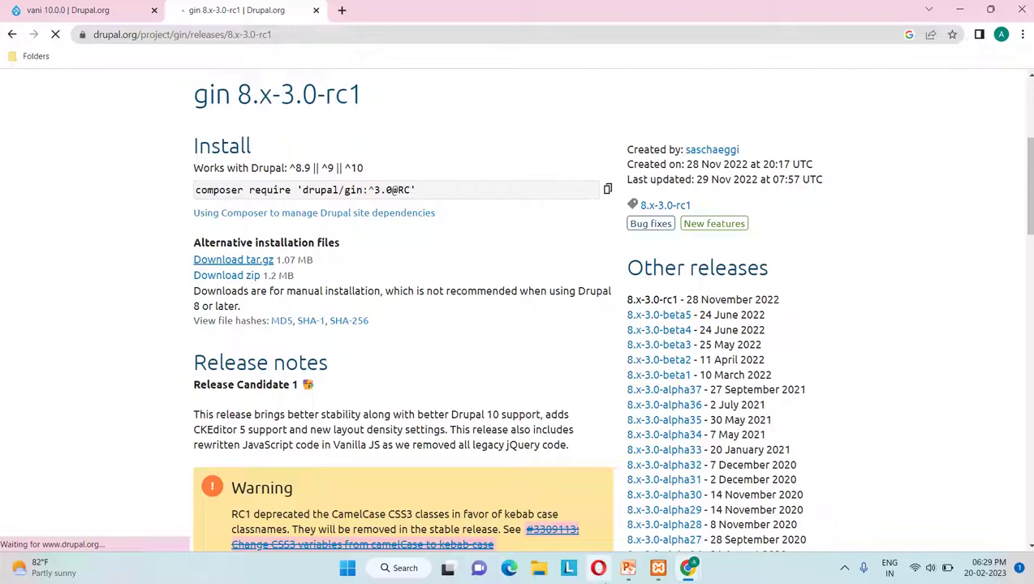
# Step: Switch to the local Drupal site's Appearance page and open the form for adding a new theme
pyautogui.moveTo(687, 568)
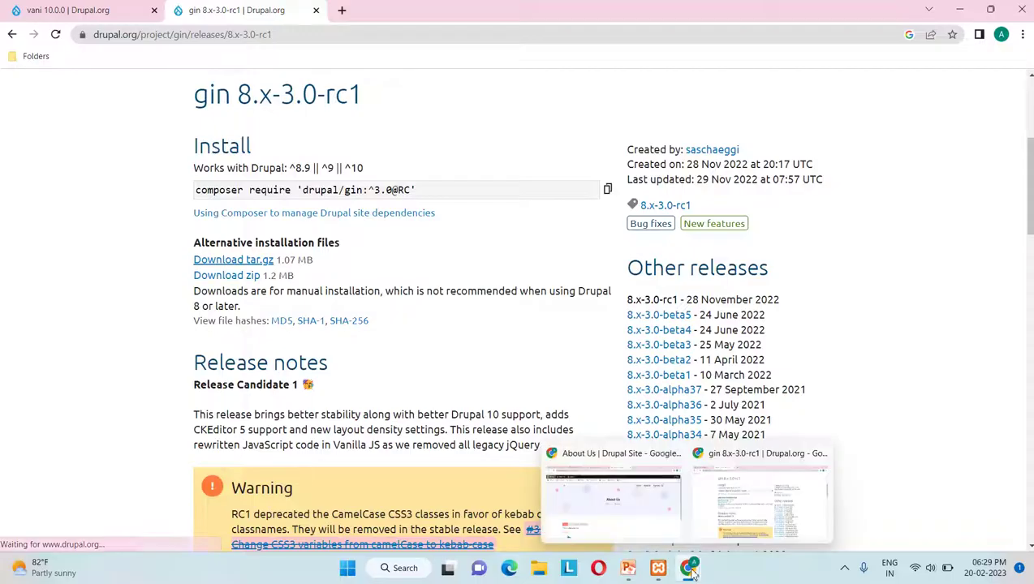
pyautogui.click(610, 495)
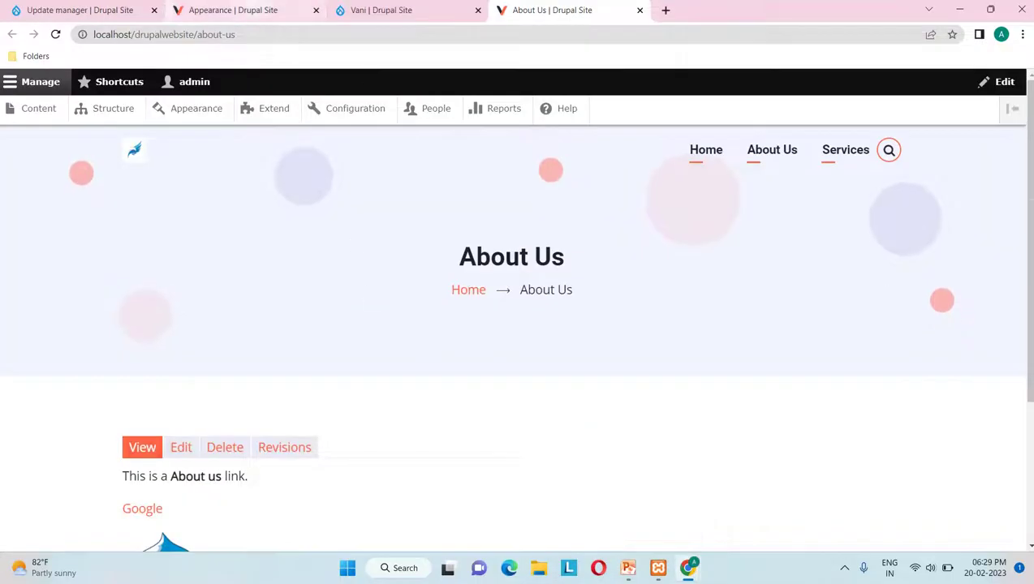
pyautogui.click(233, 10)
pyautogui.click(197, 113)
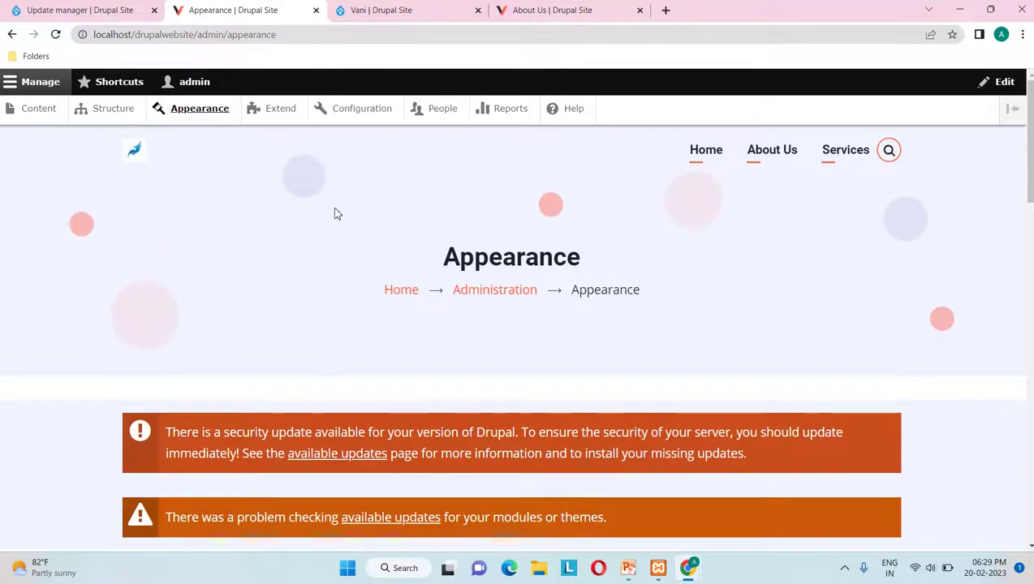
pyautogui.scroll(-3, 380, 316)
pyautogui.scroll(-9, 380, 317)
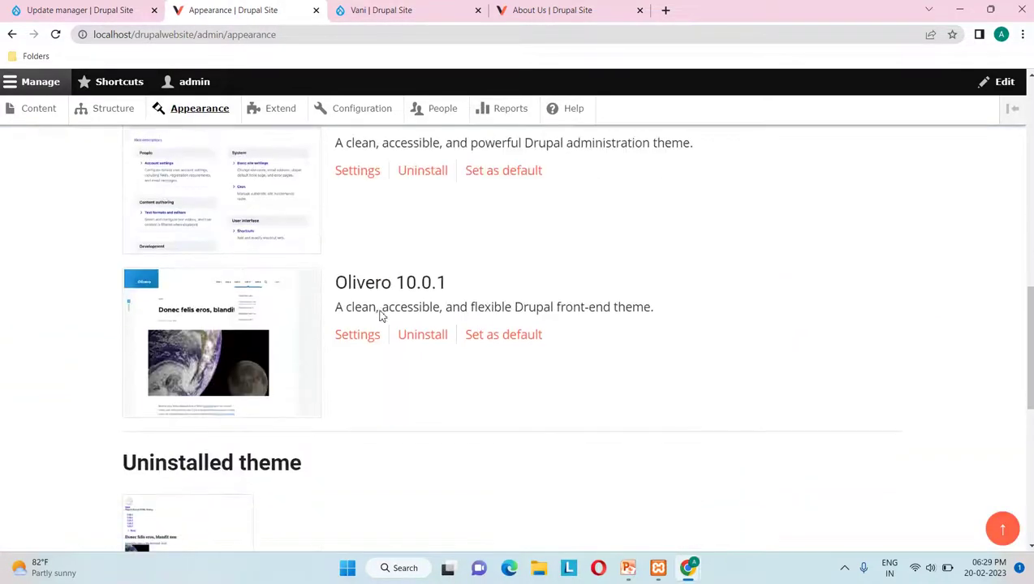
pyautogui.scroll(3, 380, 312)
pyautogui.scroll(5, 381, 312)
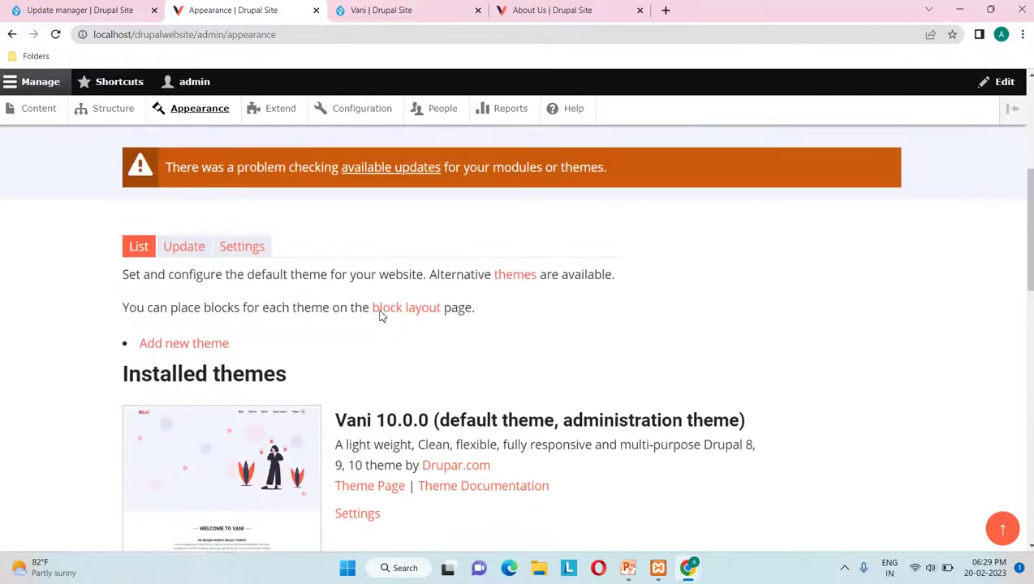
pyautogui.scroll(-1, 380, 316)
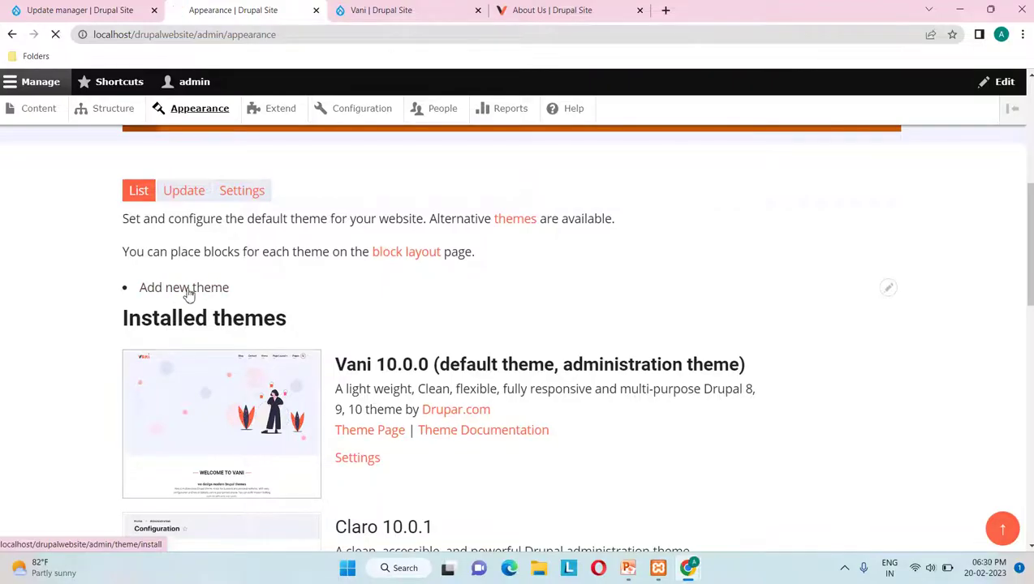
pyautogui.scroll(-4, 288, 384)
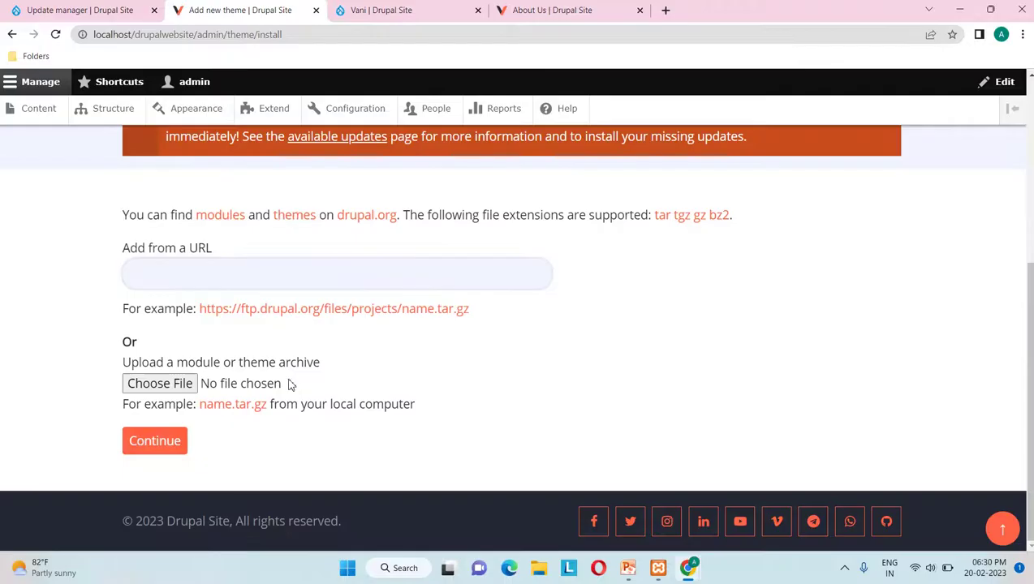
pyautogui.click(268, 277)
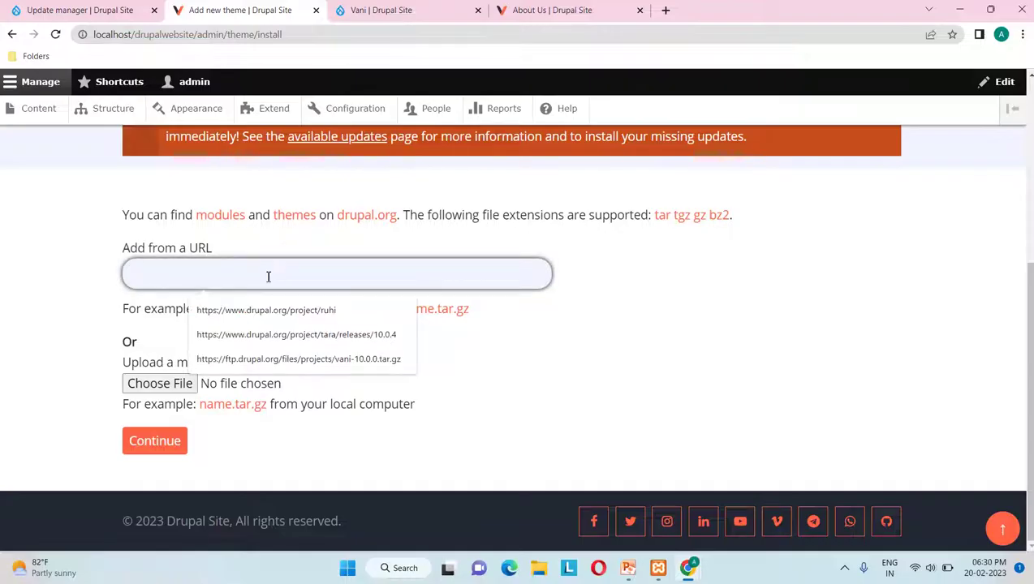
pyautogui.hotkey('ctrl', 'v')
pyautogui.click(152, 446)
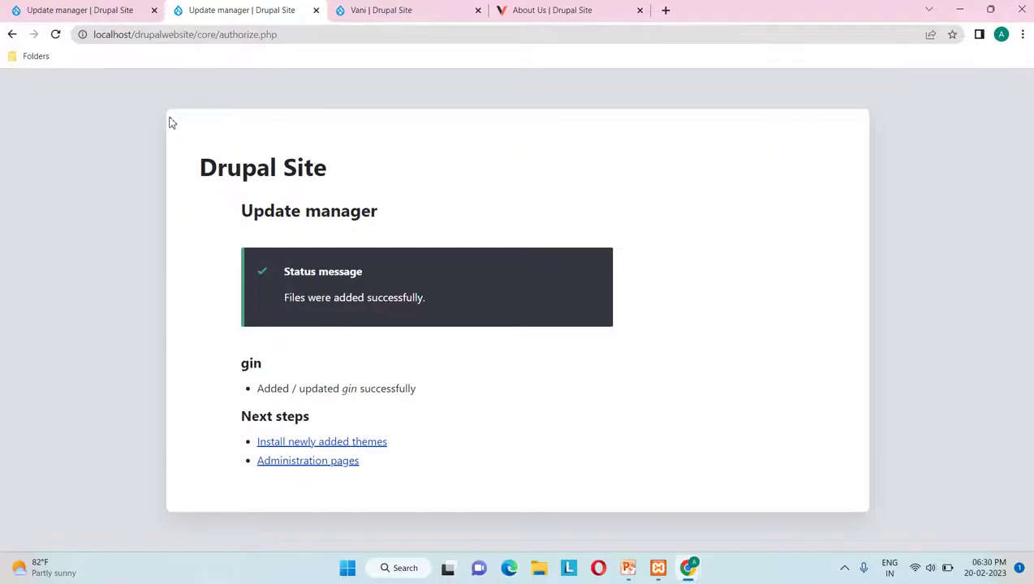
# Step: Return to the Appearance page, check the Administration theme options, and install the Gin 8.x-3.0-rc1 theme
pyautogui.click(12, 35)
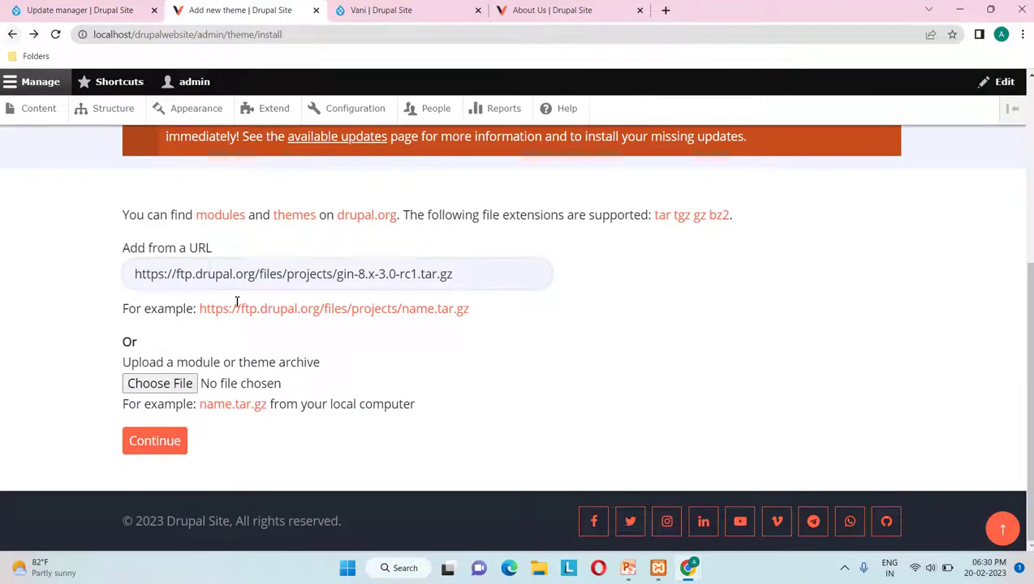
pyautogui.click(198, 109)
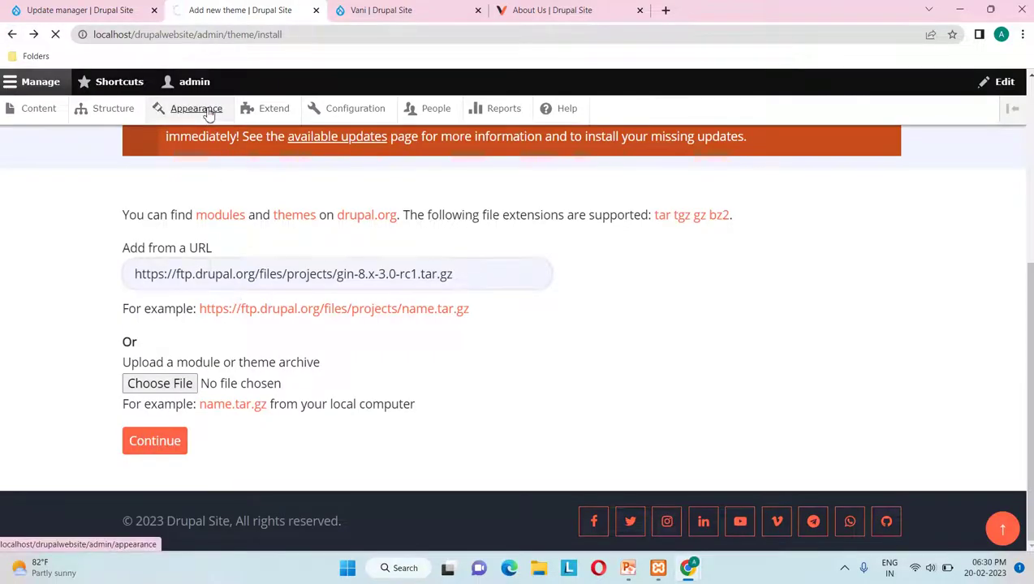
pyautogui.scroll(-10, 264, 366)
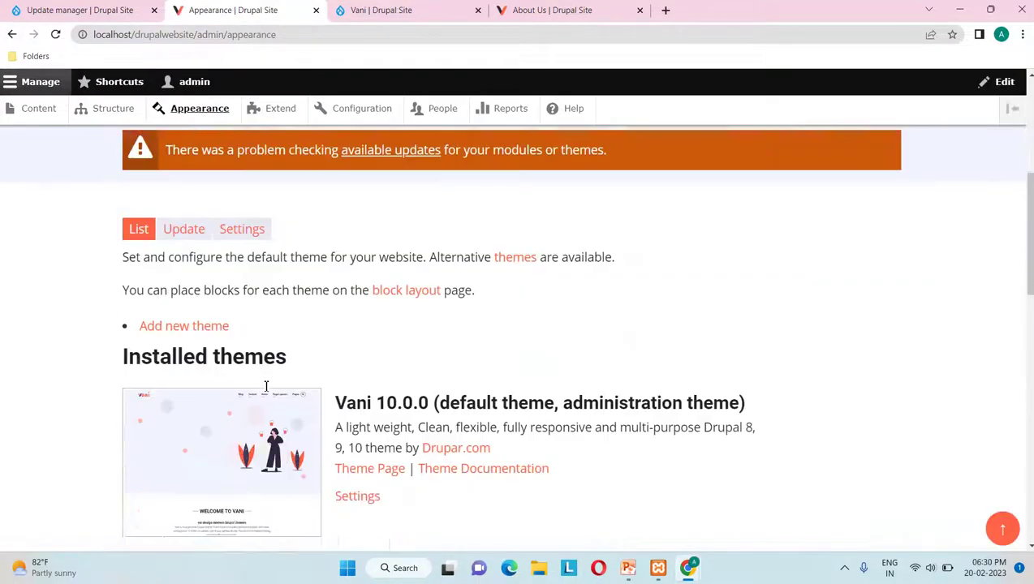
pyautogui.scroll(-5, 265, 390)
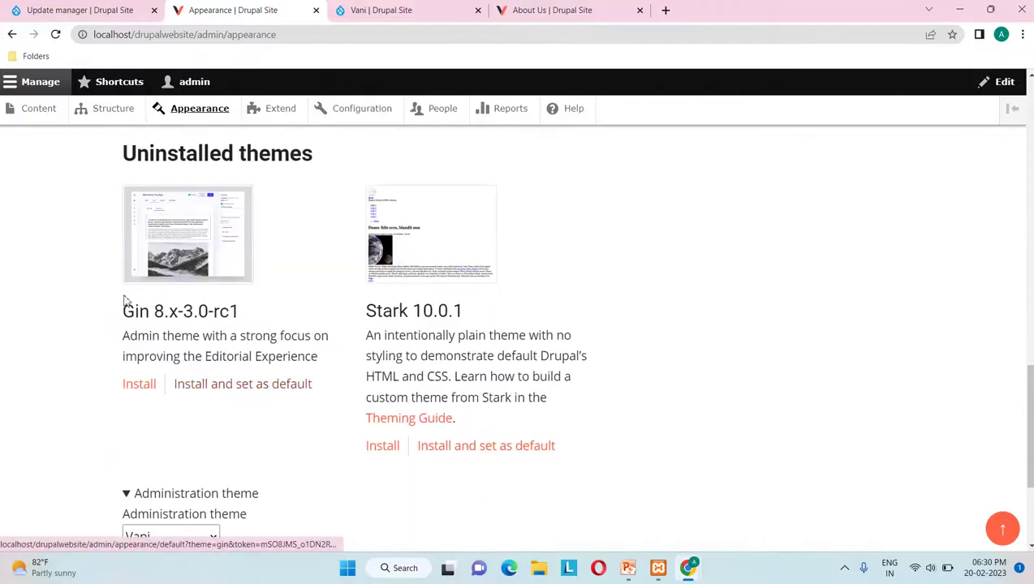
pyautogui.scroll(-3, 186, 458)
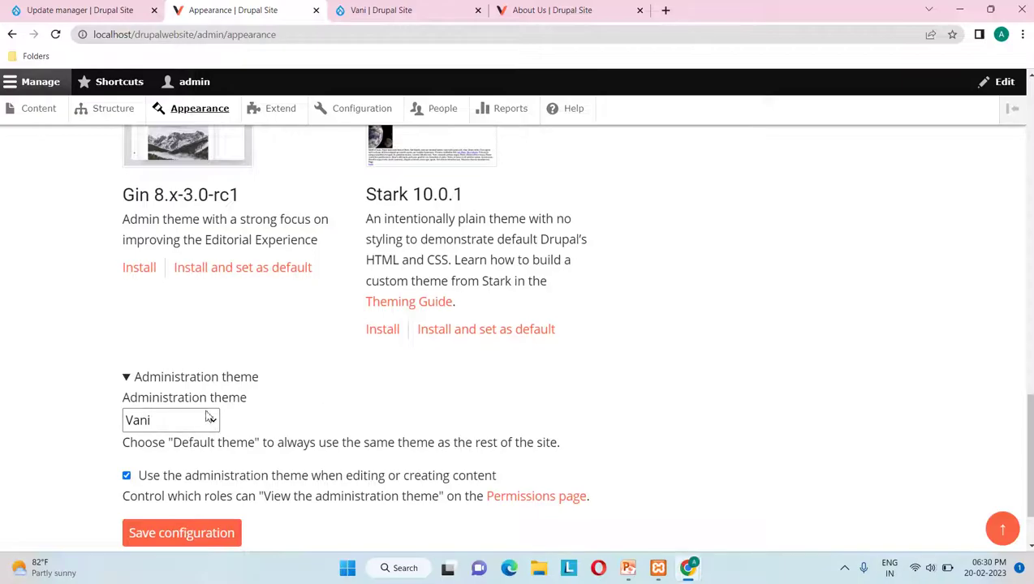
pyautogui.click(203, 430)
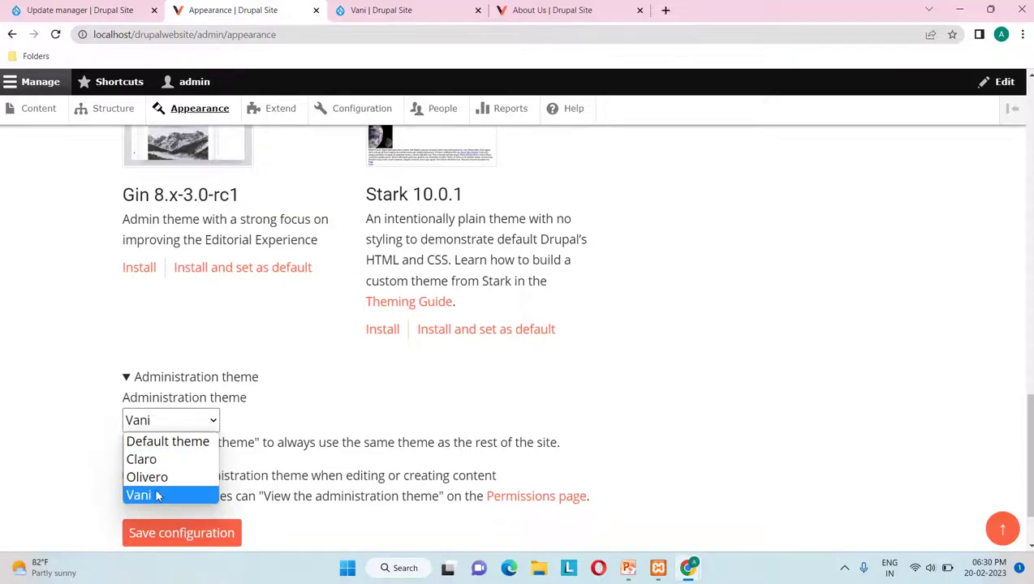
pyautogui.click(288, 400)
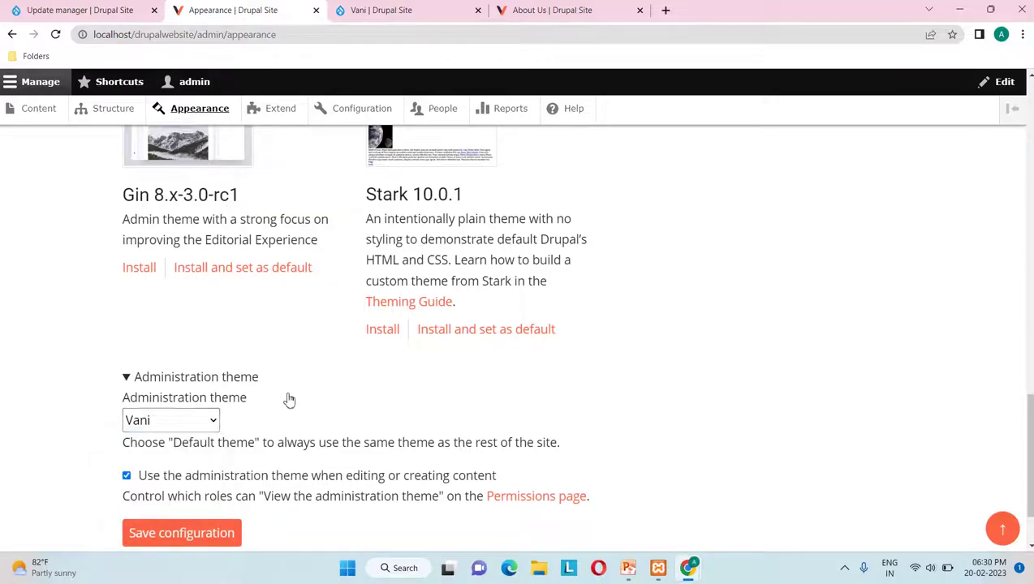
pyautogui.scroll(1, 224, 338)
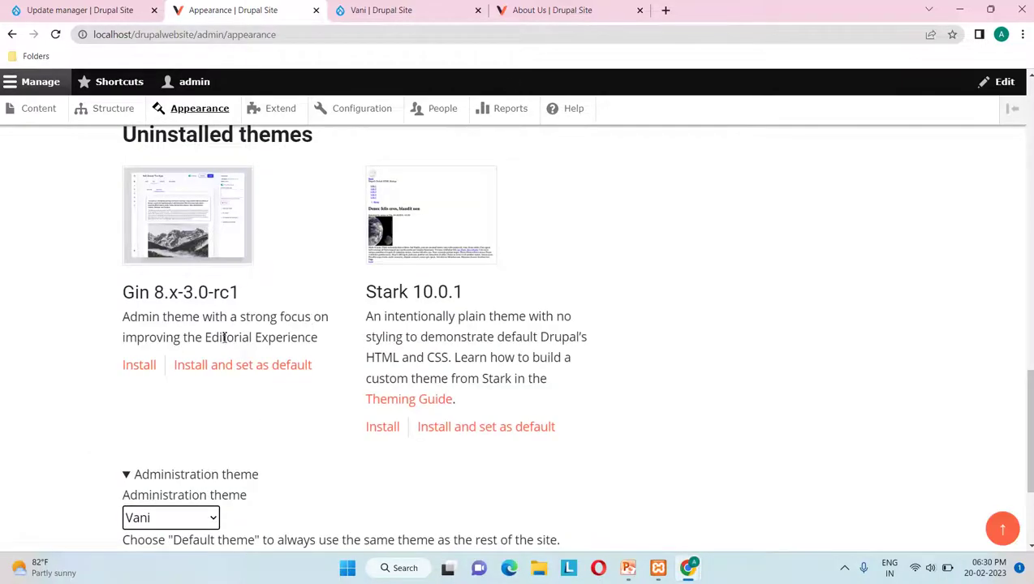
pyautogui.click(139, 367)
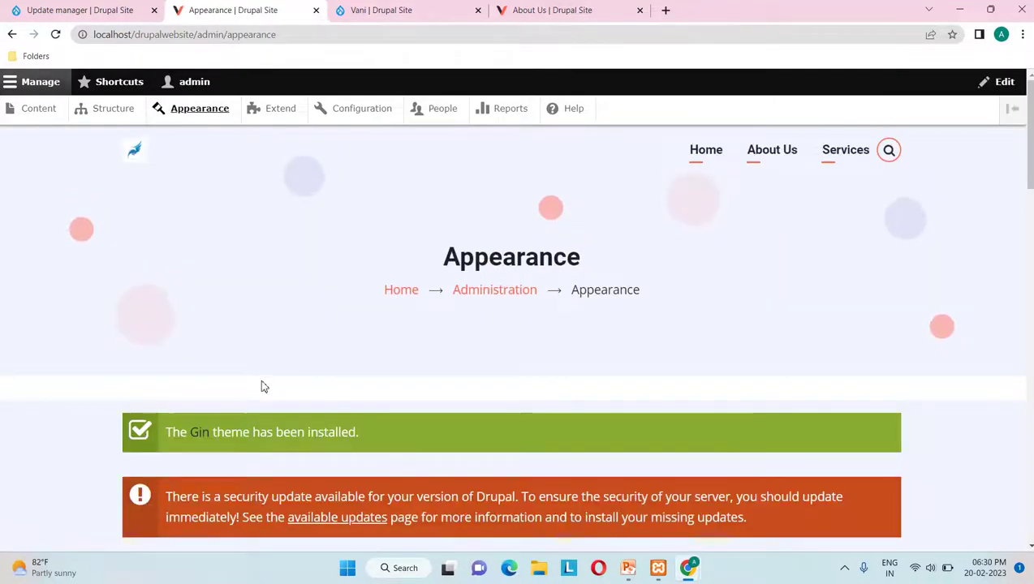
# Step: Set the Administration theme to Gin on the Appearance page and save the configuration
pyautogui.scroll(-12, 230, 219)
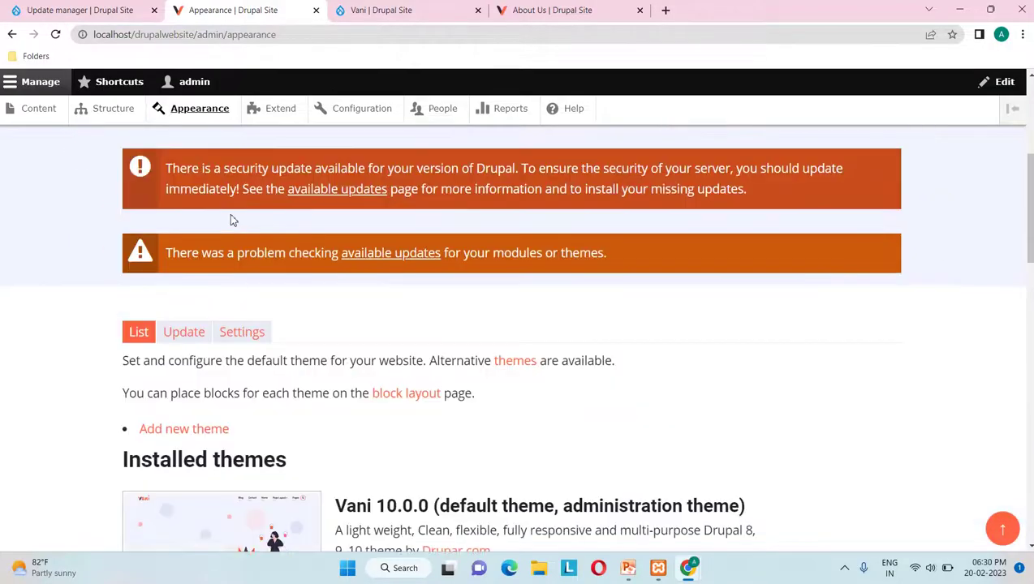
pyautogui.scroll(-8, 230, 218)
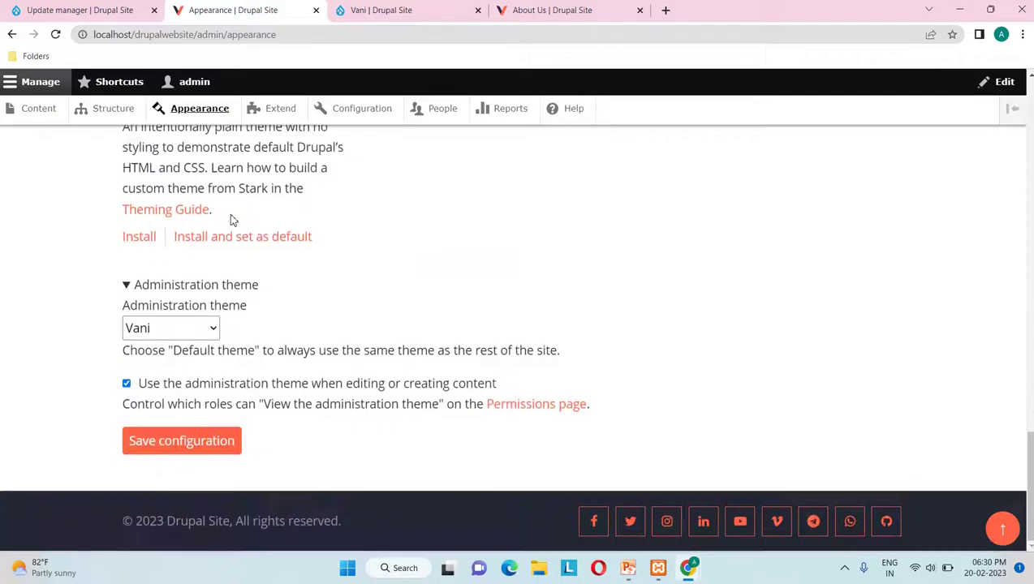
pyautogui.scroll(8, 213, 206)
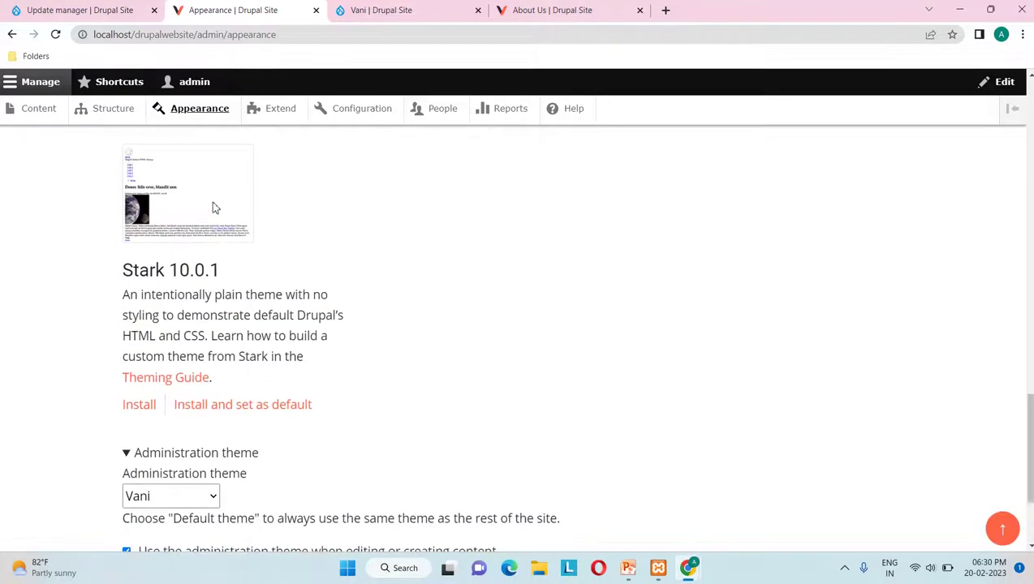
pyautogui.scroll(-8, 213, 208)
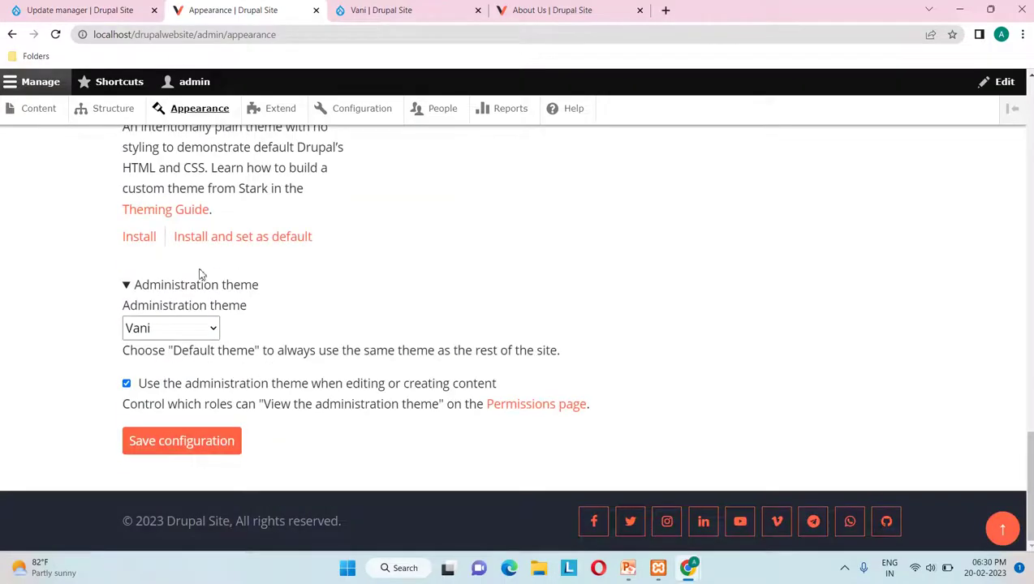
pyautogui.click(200, 333)
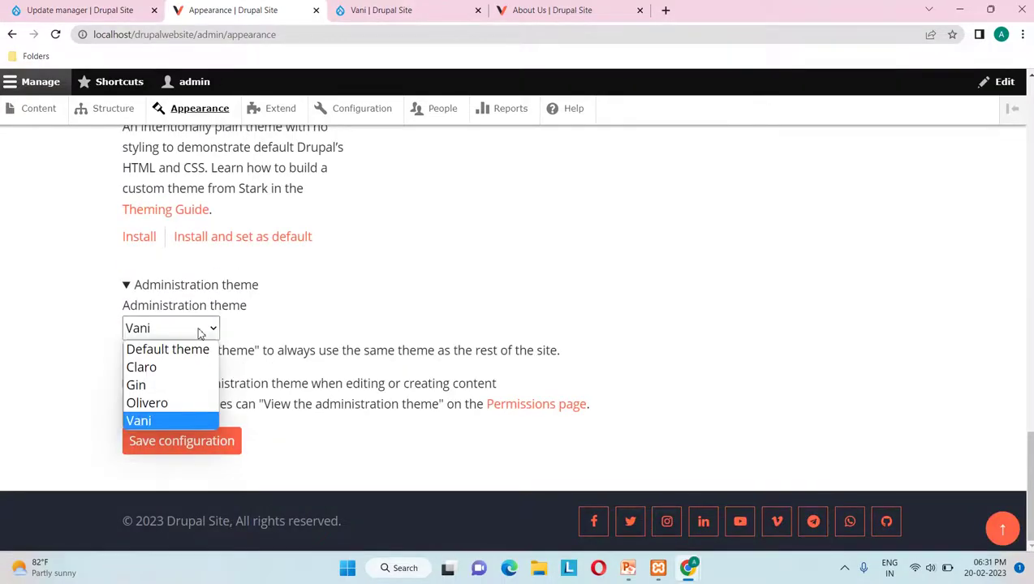
pyautogui.click(163, 386)
pyautogui.click(188, 444)
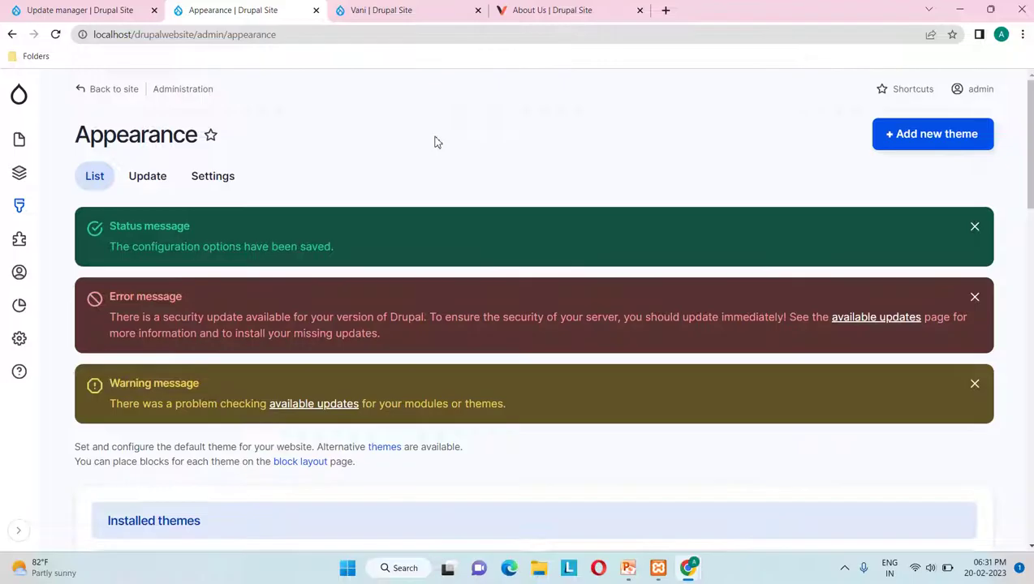
# Step: Dismiss the status, error and warning messages on the Appearance page and view the site's home page
pyautogui.click(976, 228)
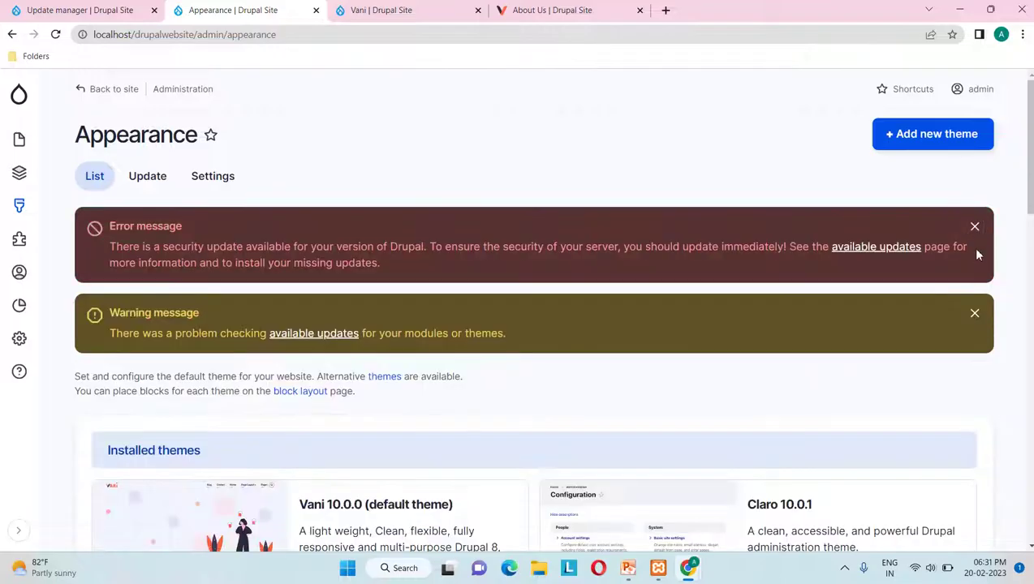
pyautogui.click(976, 228)
pyautogui.click(976, 228)
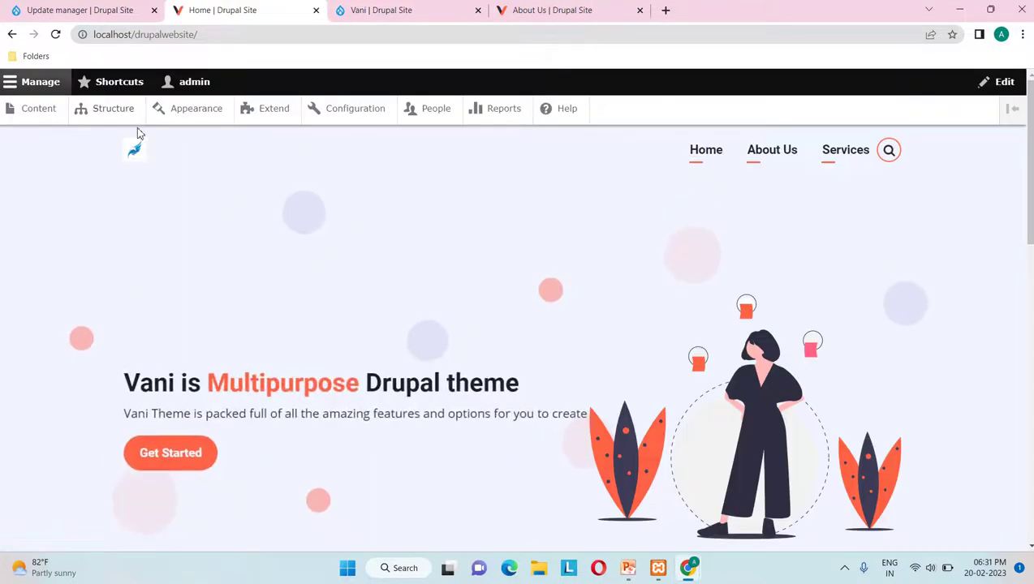
# Step: Return to the Appearance page and examine its layout and the Administration overview page under the Gin theme
pyautogui.click(6, 35)
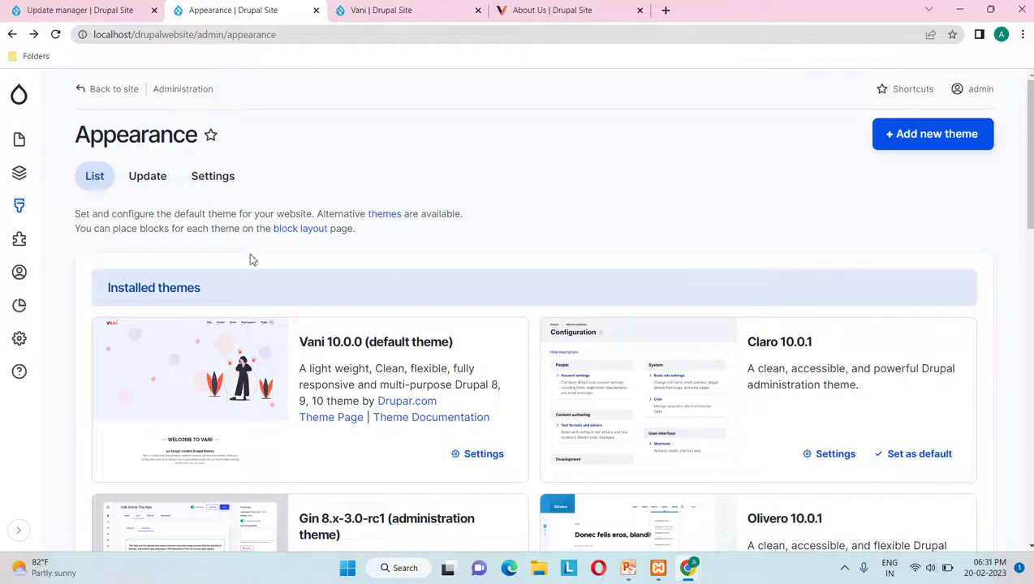
pyautogui.scroll(-15, 285, 332)
pyautogui.scroll(15, 290, 339)
pyautogui.click(198, 91)
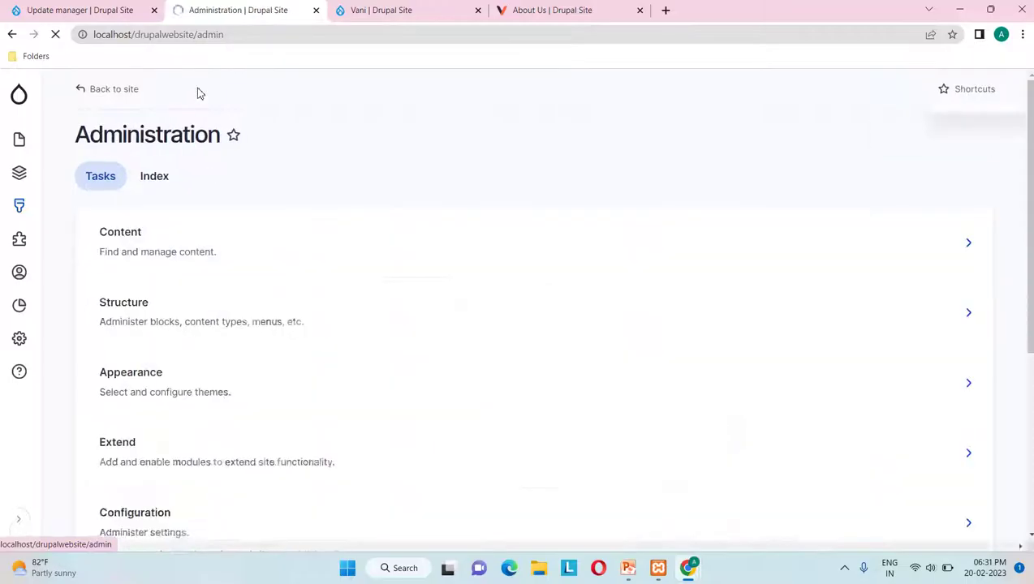
pyautogui.scroll(-3, 311, 268)
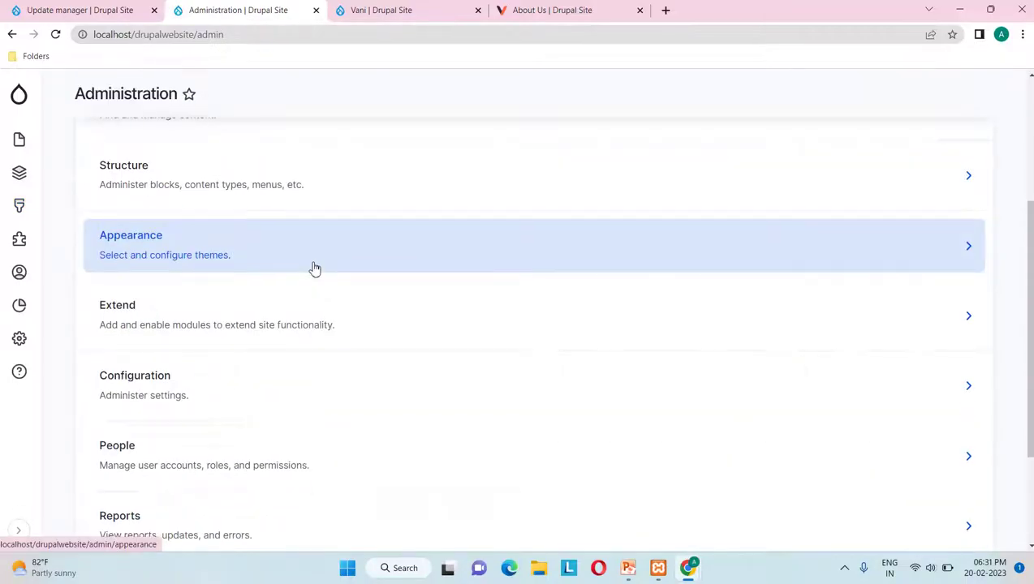
pyautogui.scroll(-2, 326, 265)
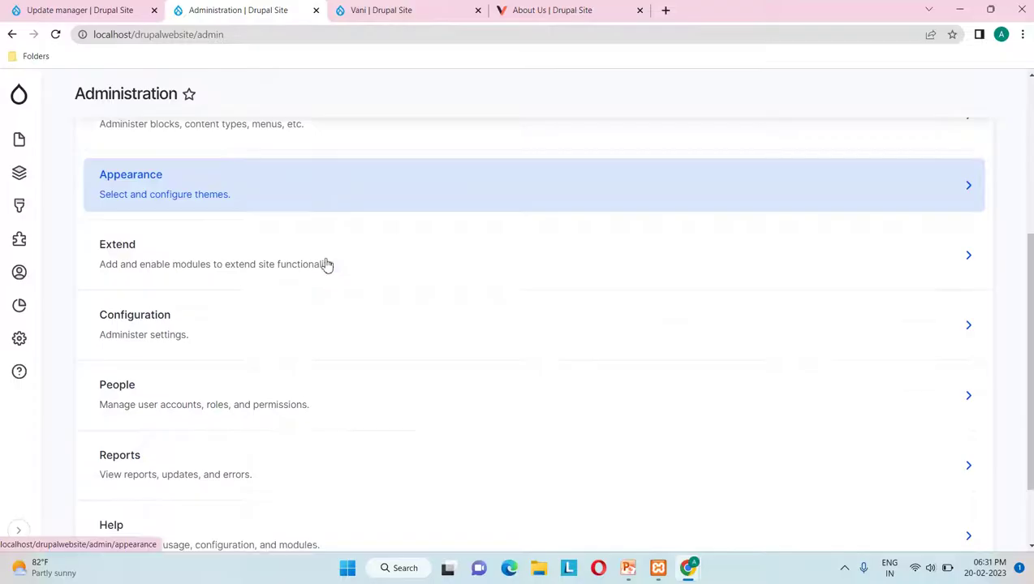
pyautogui.scroll(5, 323, 257)
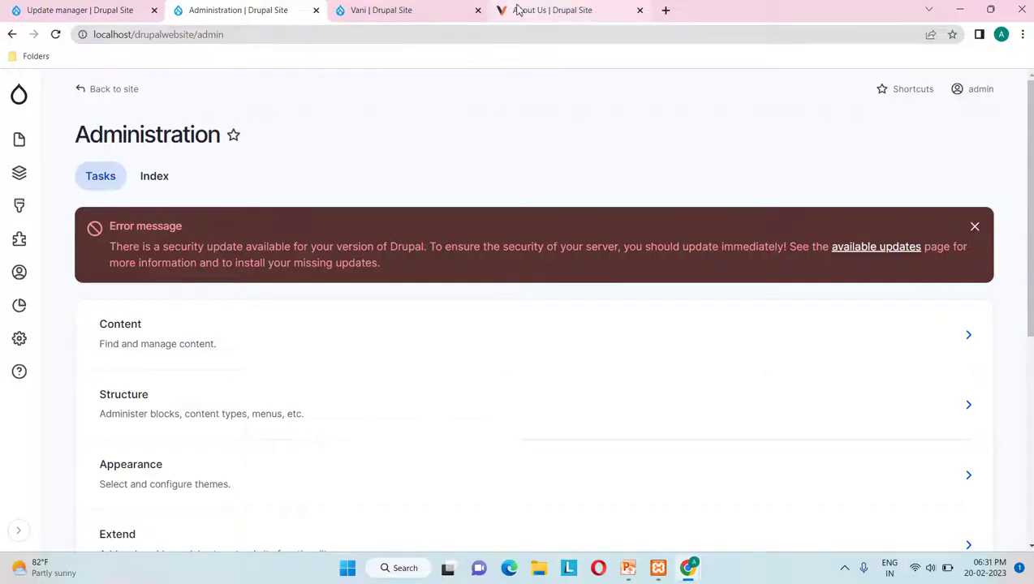
# Step: Move the About Us browser tab ahead of the Administration tab and reload the About Us page
pyautogui.click(469, 8)
pyautogui.moveTo(467, 6); pyautogui.dragTo(337, 8)
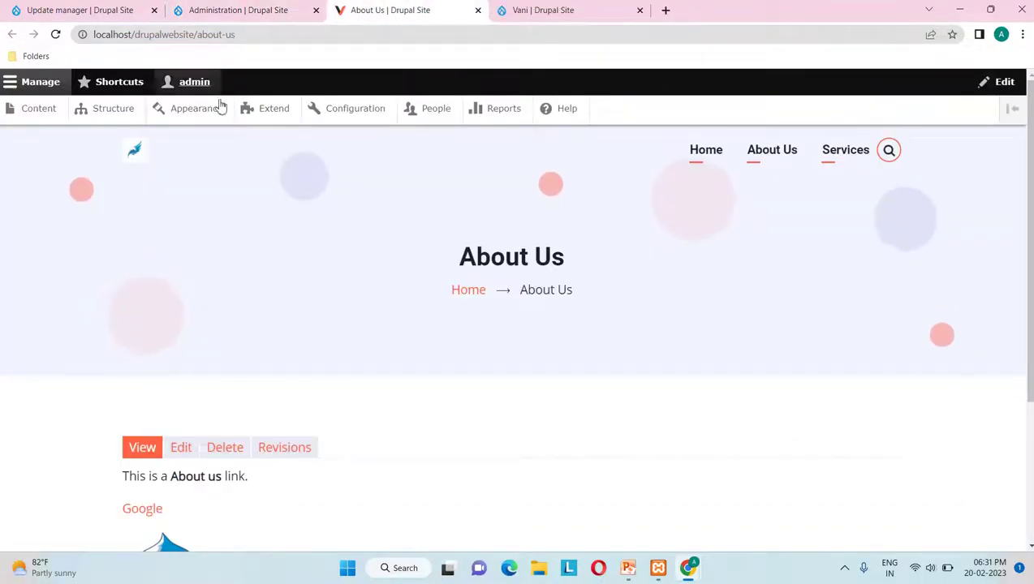
pyautogui.click(265, 9)
pyautogui.moveTo(393, 8); pyautogui.dragTo(191, 8)
pyautogui.click(55, 34)
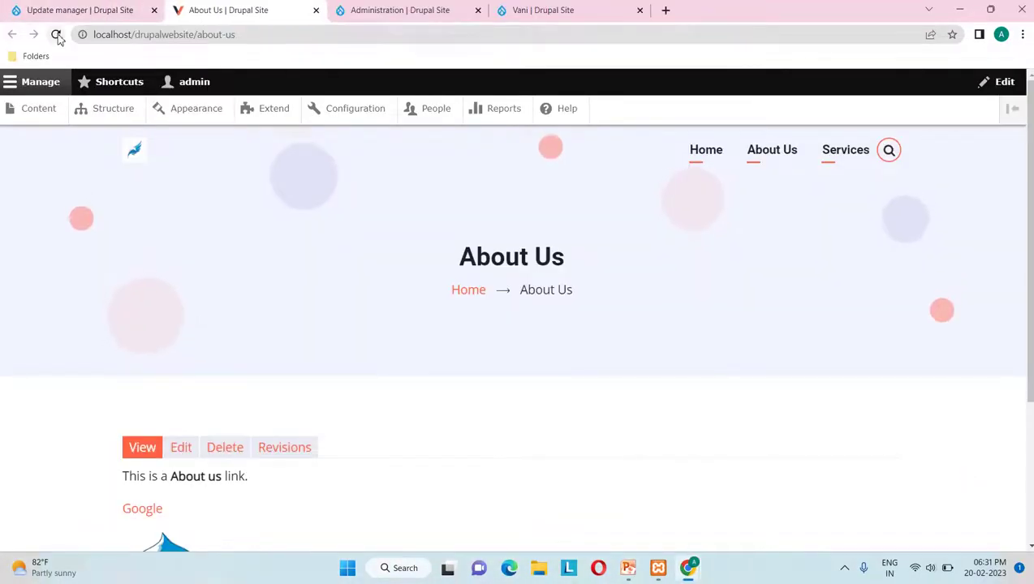
# Step: Leave the Administration page for the site's home page and compare it with the Vani settings and About Us pages
pyautogui.click(412, 13)
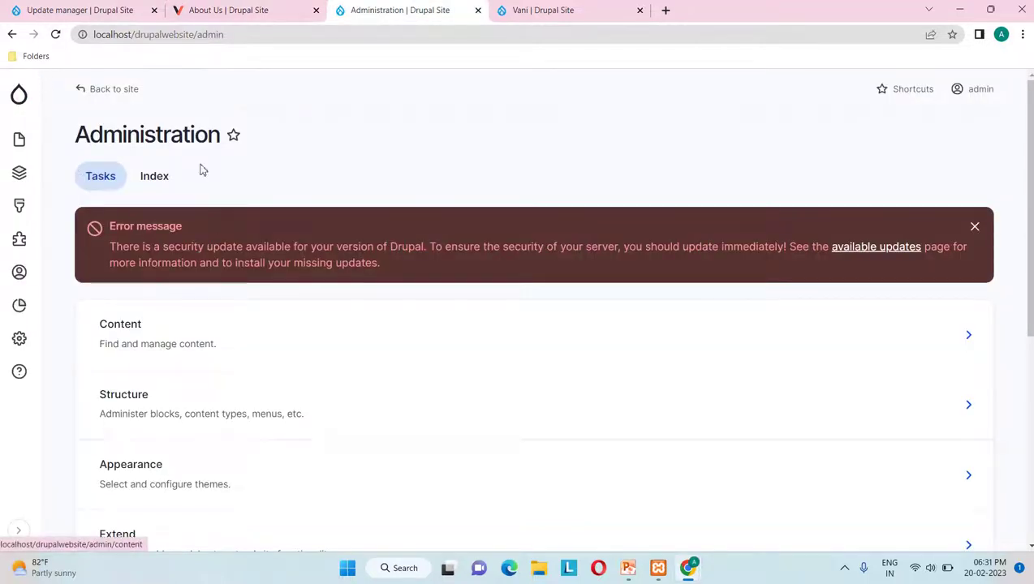
pyautogui.click(115, 91)
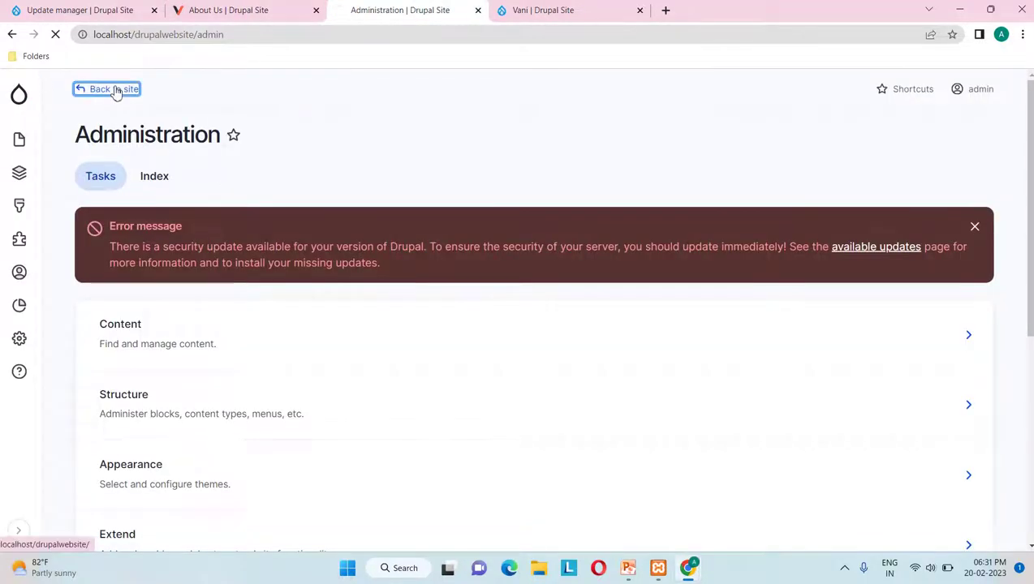
pyautogui.scroll(-15, 322, 322)
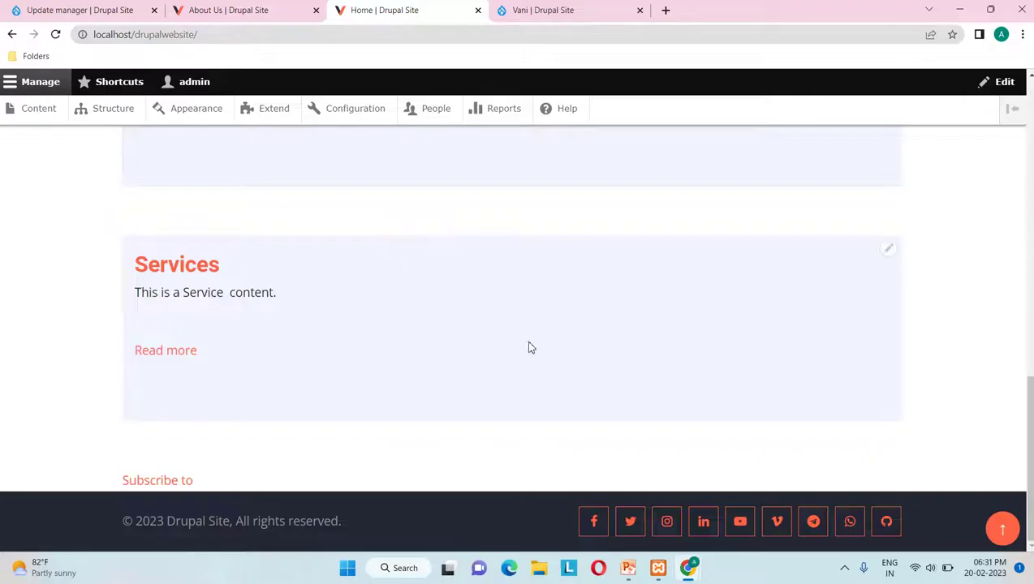
pyautogui.click(568, 11)
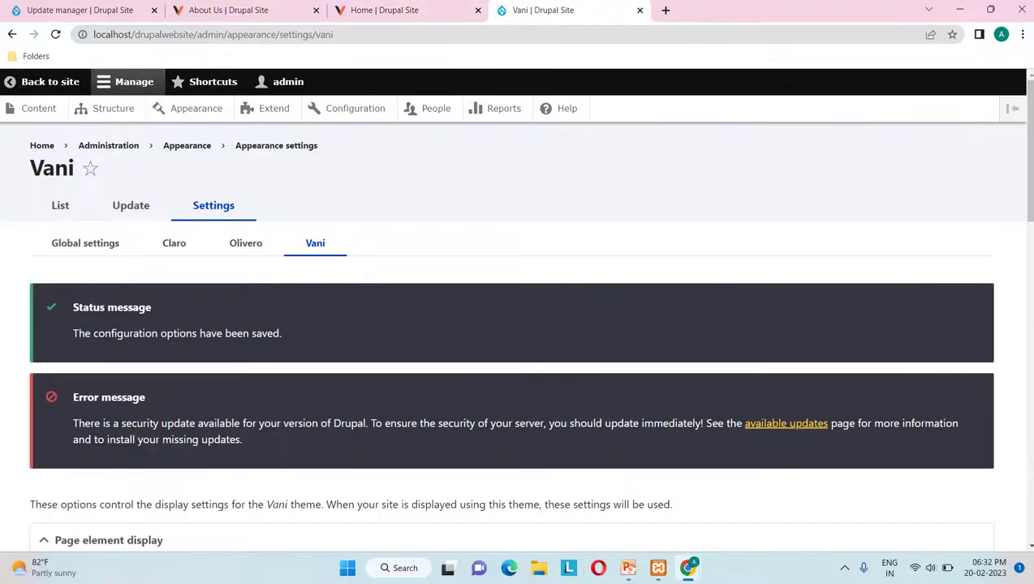
pyautogui.click(405, 11)
pyautogui.click(599, 16)
pyautogui.moveTo(203, 12); pyautogui.dragTo(168, 25)
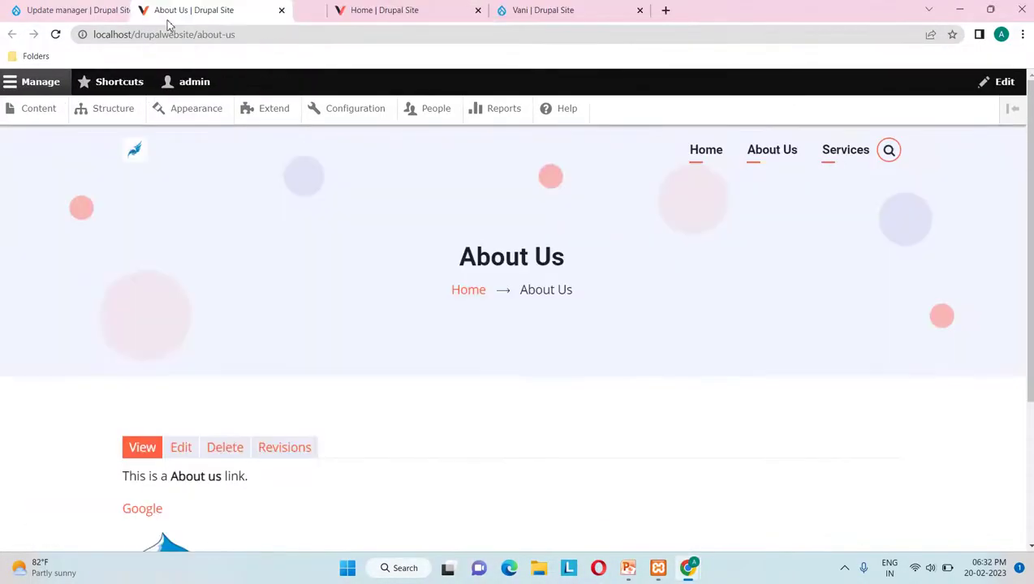
# Step: Set the Administration theme to Olivero on the Appearance page and save the configuration
pyautogui.click(188, 111)
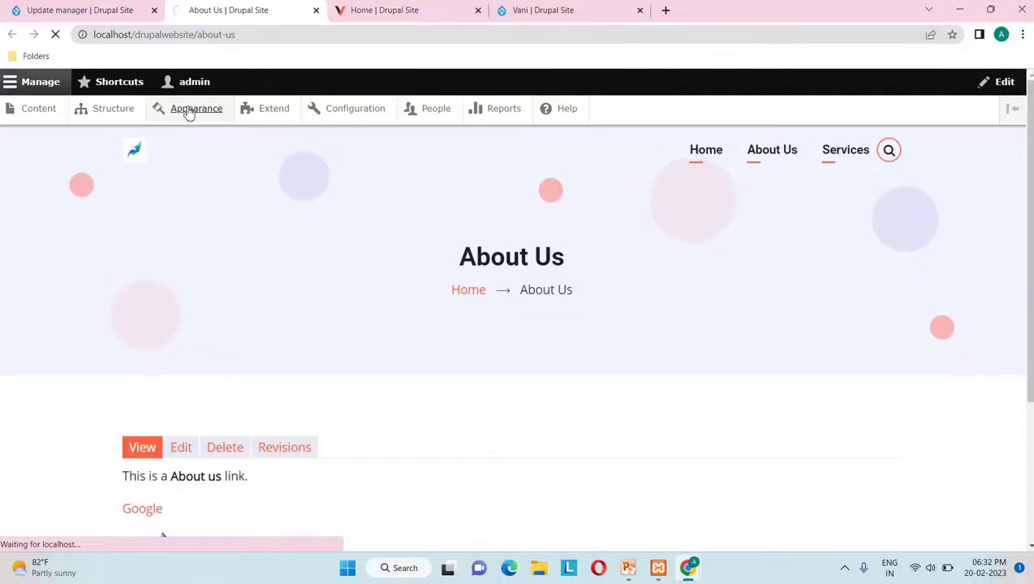
pyautogui.scroll(-10, 210, 397)
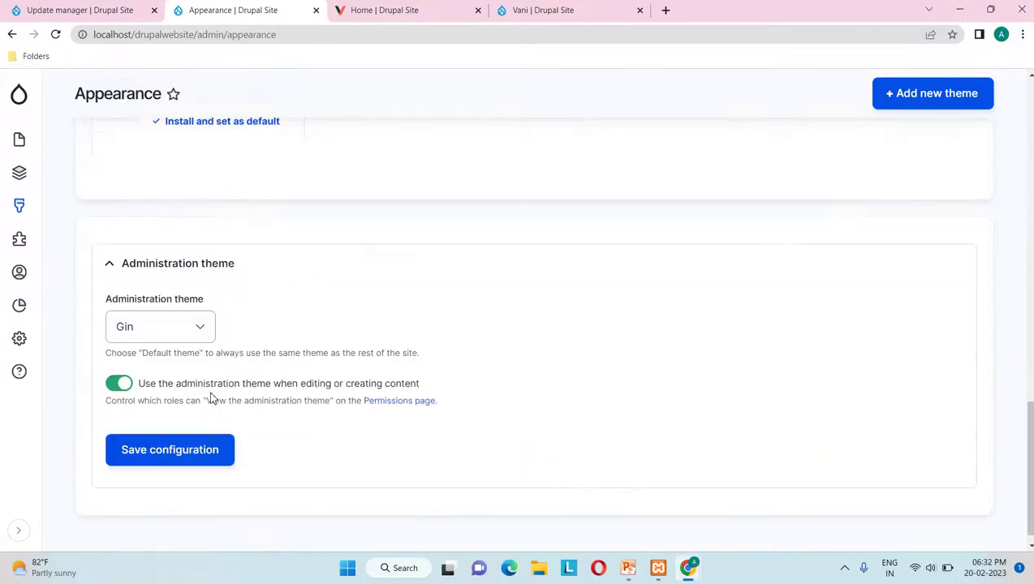
pyautogui.click(191, 310)
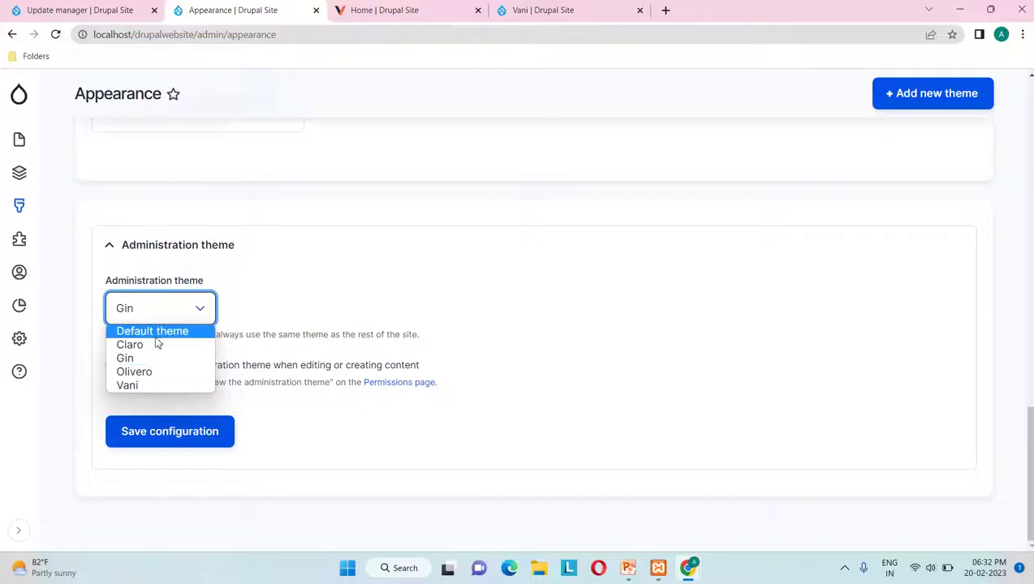
pyautogui.click(155, 375)
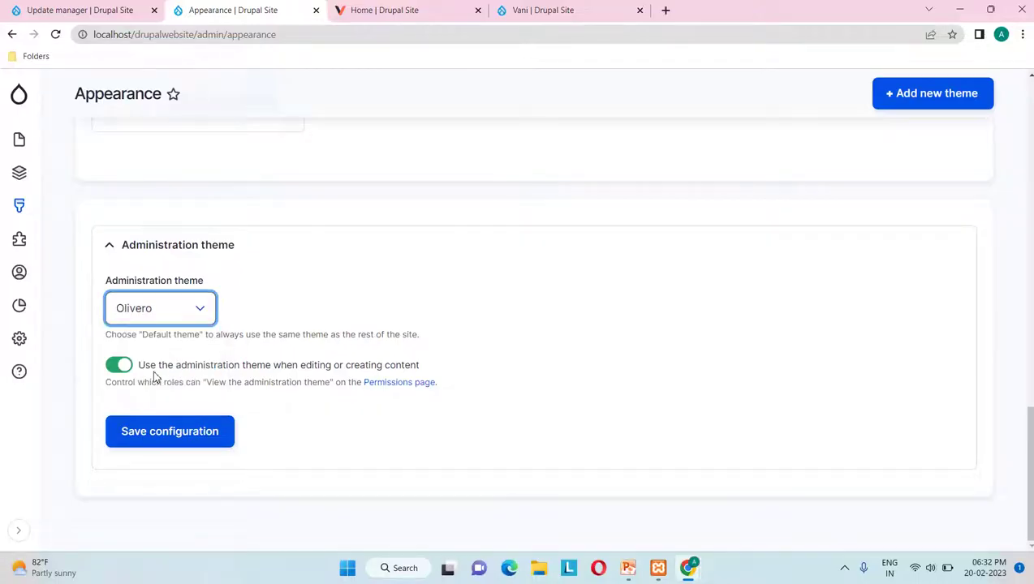
pyautogui.click(176, 435)
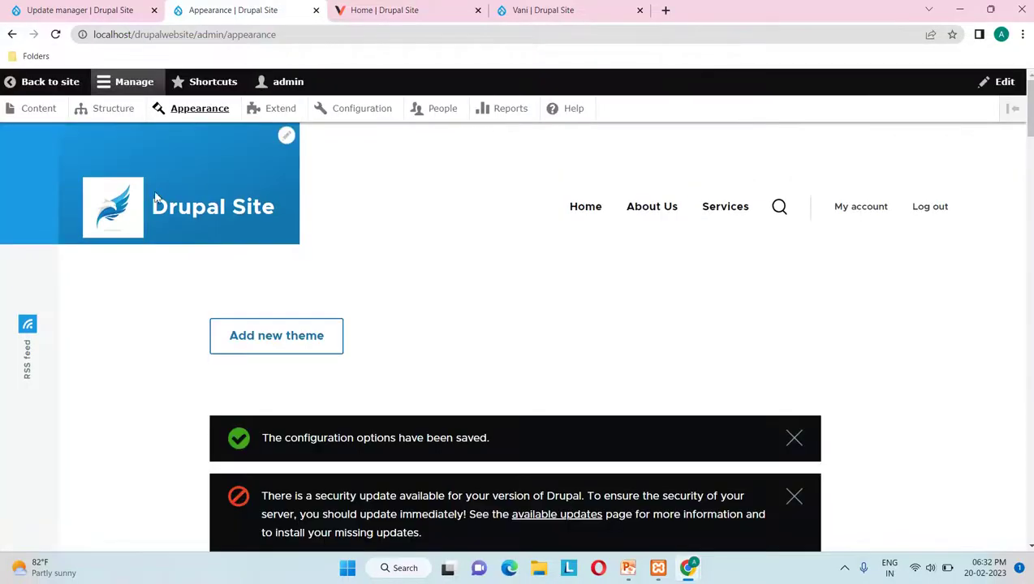
# Step: Reload the Appearance page, dismiss its error and warning messages, and examine the page layout under Olivero
pyautogui.click(56, 34)
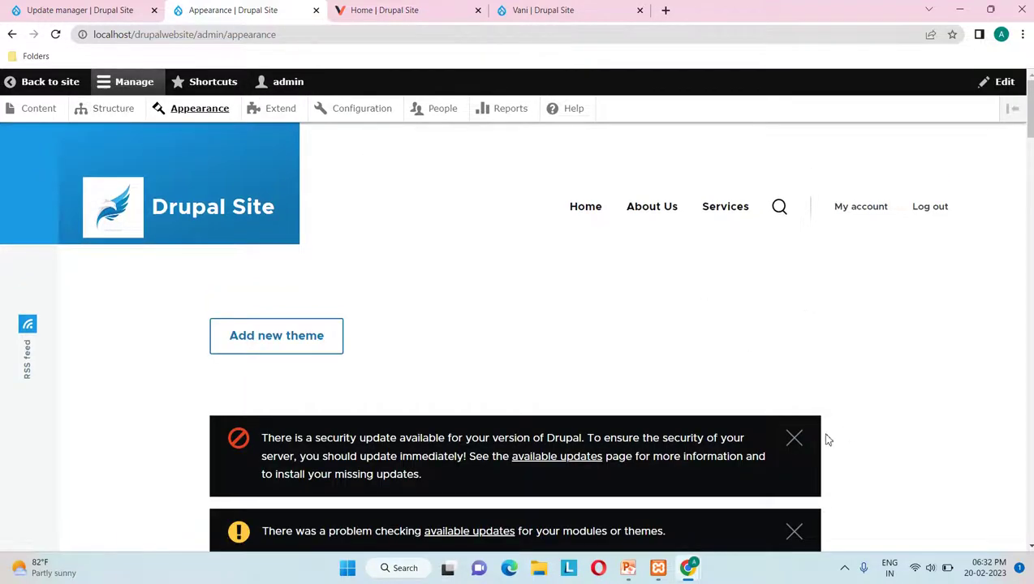
pyautogui.click(794, 440)
pyautogui.click(793, 439)
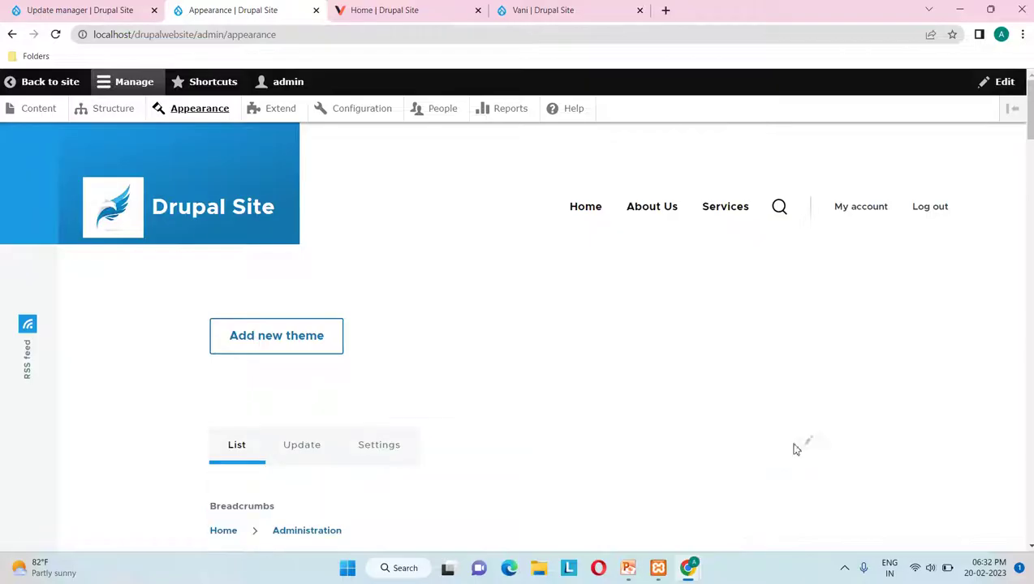
pyautogui.scroll(-5, 558, 335)
pyautogui.scroll(-10, 558, 335)
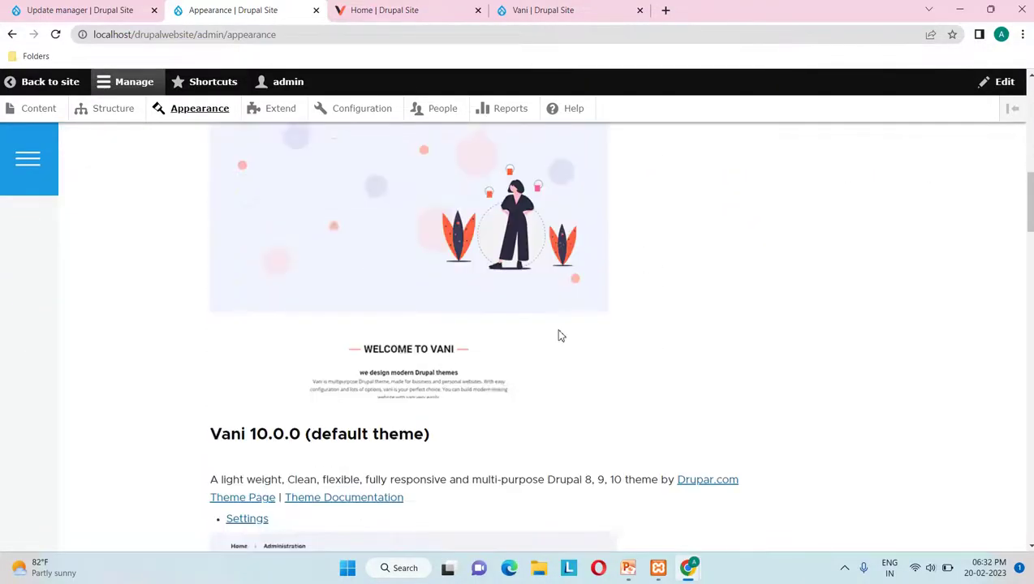
pyautogui.scroll(15, 559, 335)
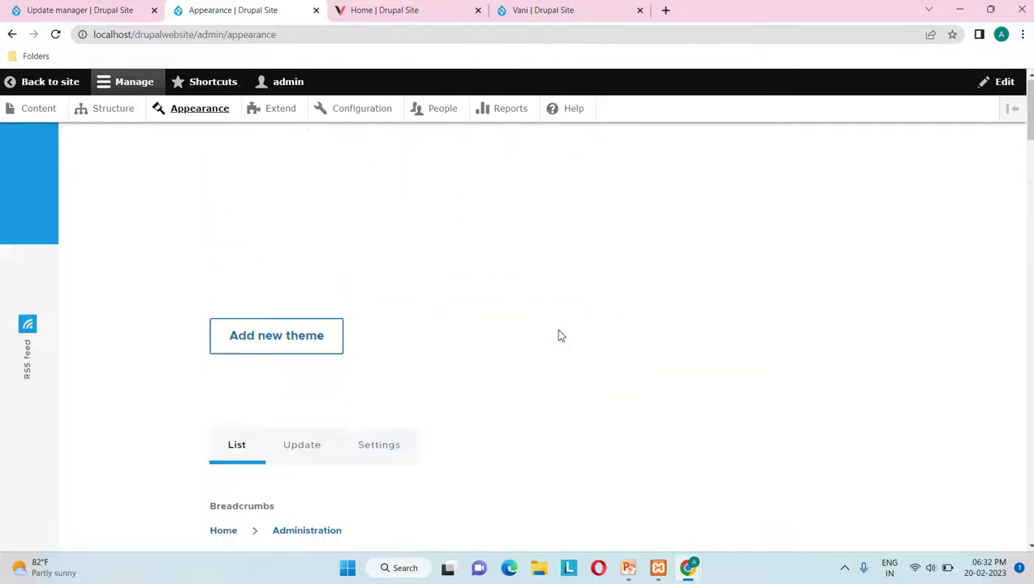
# Step: Return from administration to the About Us page and check its design from header to footer
pyautogui.click(40, 84)
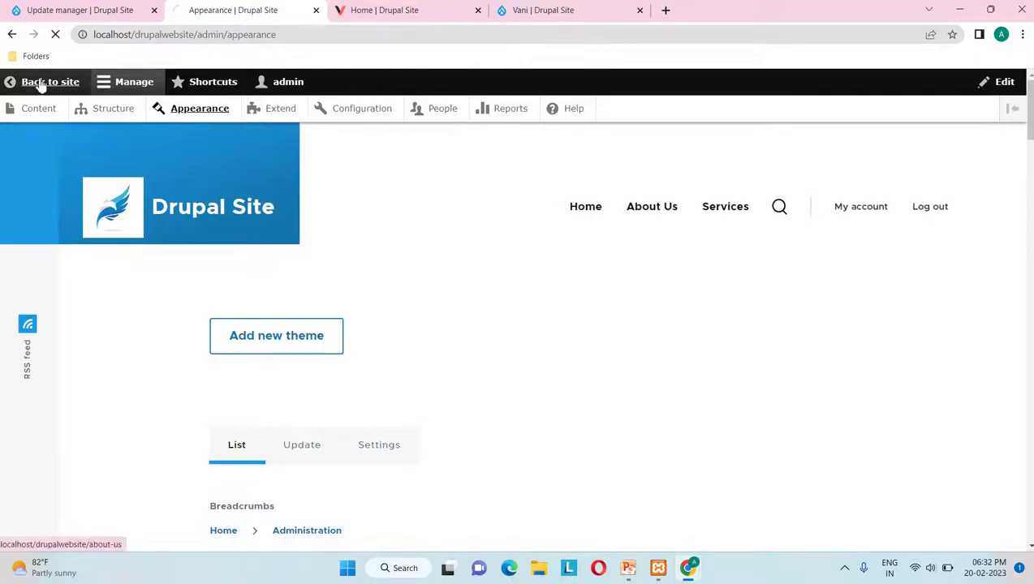
pyautogui.scroll(-3, 351, 283)
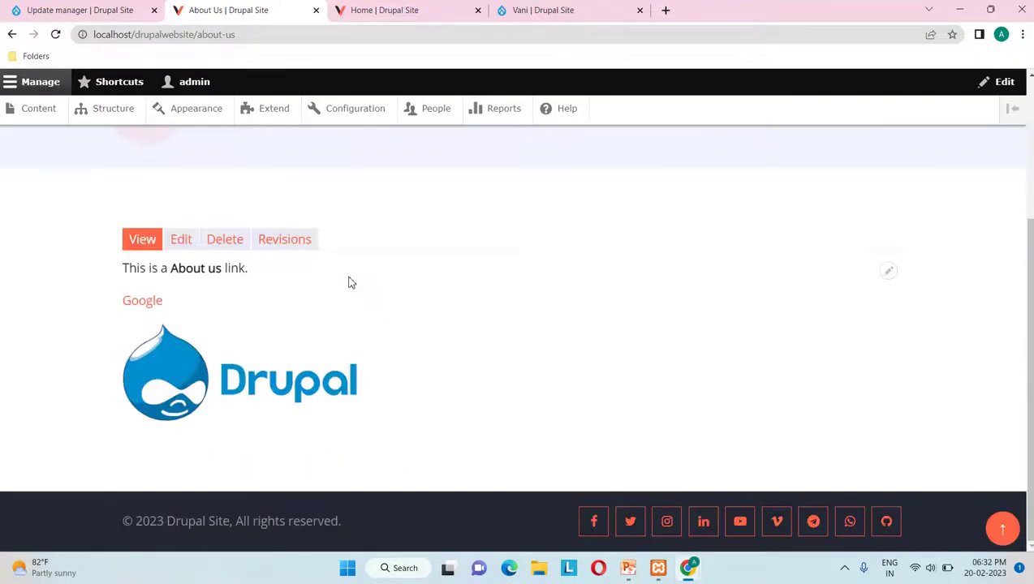
pyautogui.scroll(3, 351, 282)
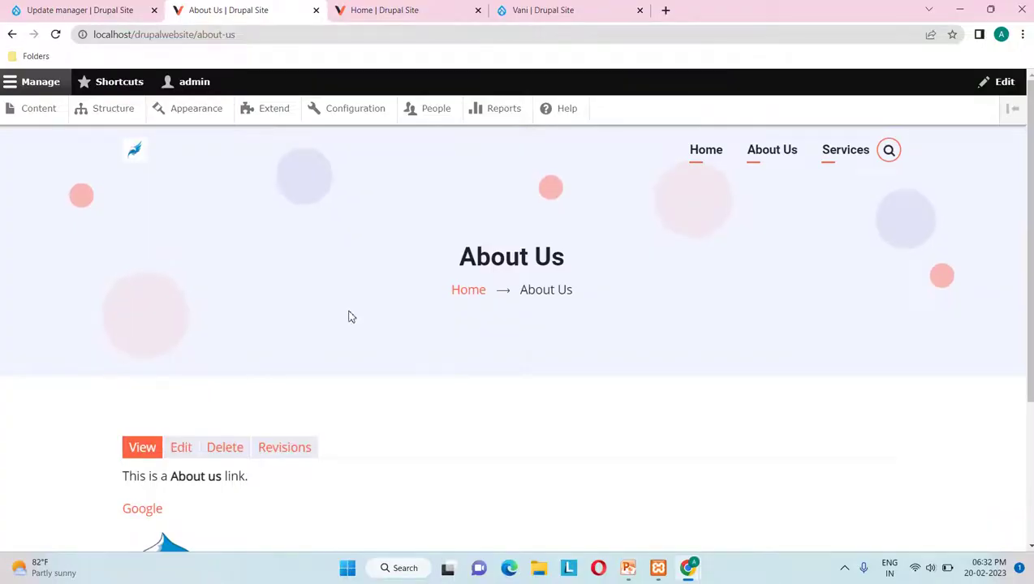
# Step: Open the Appearance page in the Home browser tab and look through its Installed themes section
pyautogui.click(384, 10)
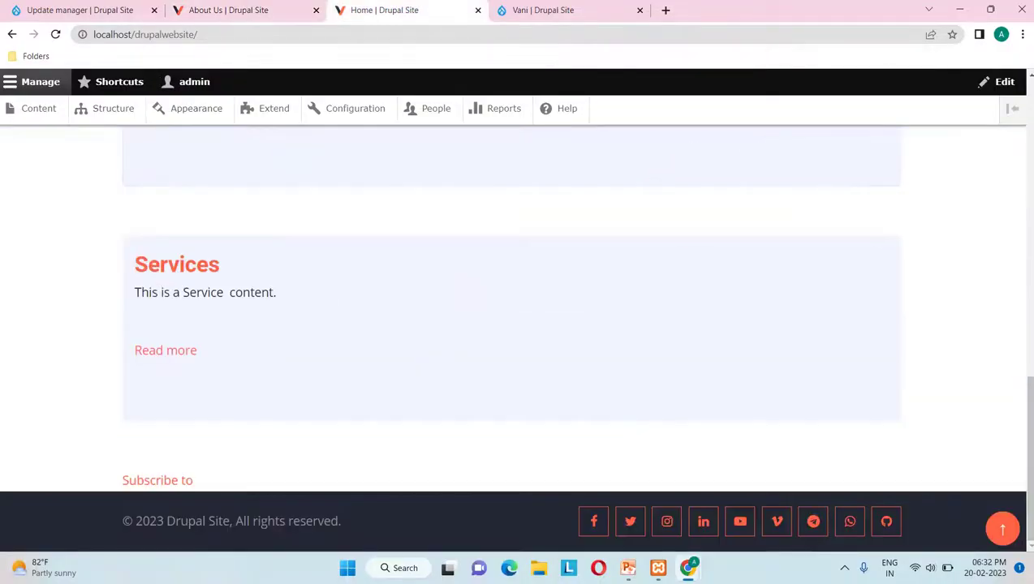
pyautogui.scroll(6, 203, 390)
pyautogui.click(186, 116)
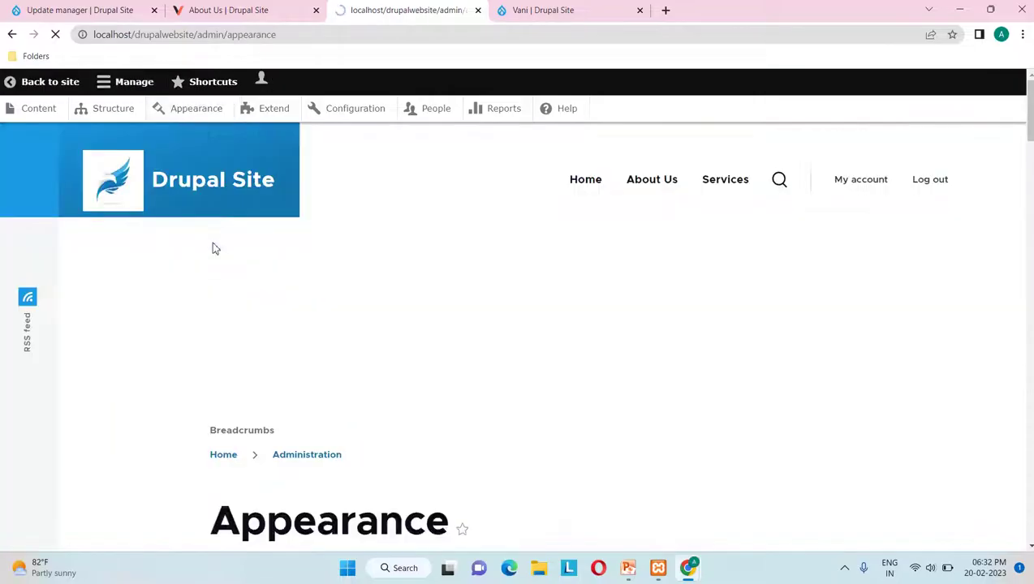
pyautogui.scroll(-10, 410, 383)
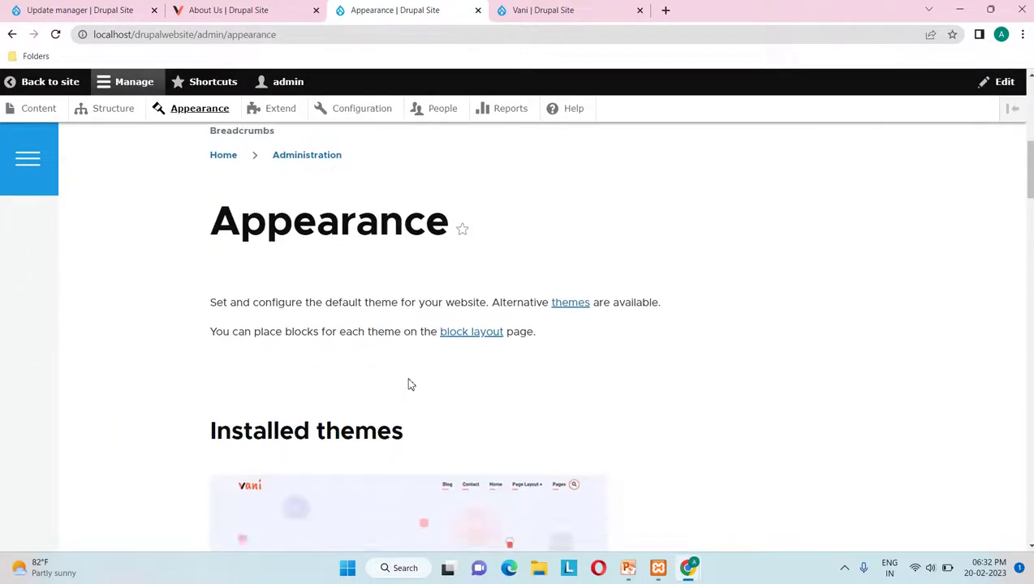
pyautogui.scroll(-2, 409, 371)
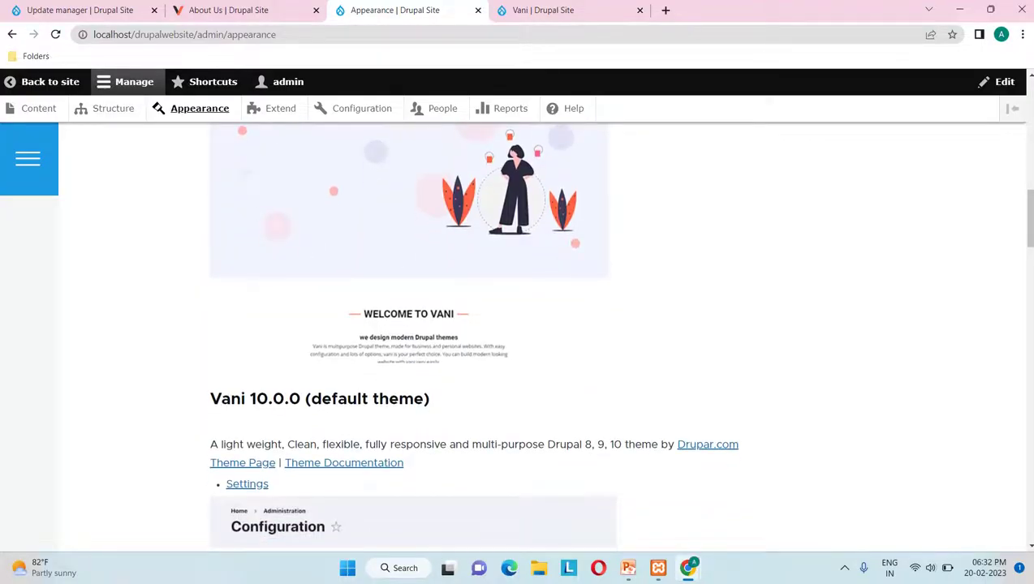
# Step: Move the About Us browser tab ahead of the Update manager tab and look over the About Us page
pyautogui.moveTo(228, 10); pyautogui.dragTo(78, 23)
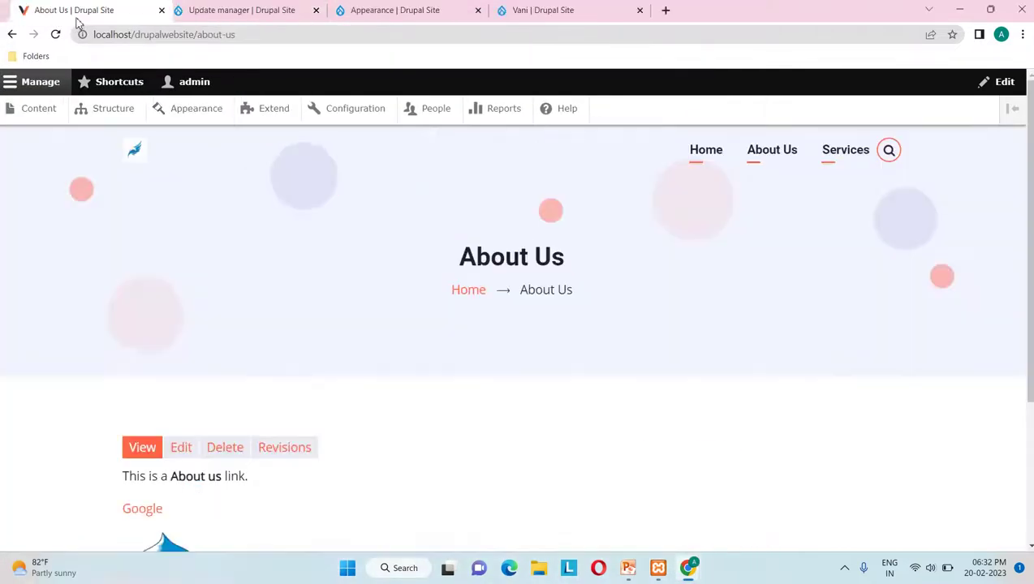
pyautogui.scroll(-1, 182, 298)
pyautogui.scroll(1, 183, 300)
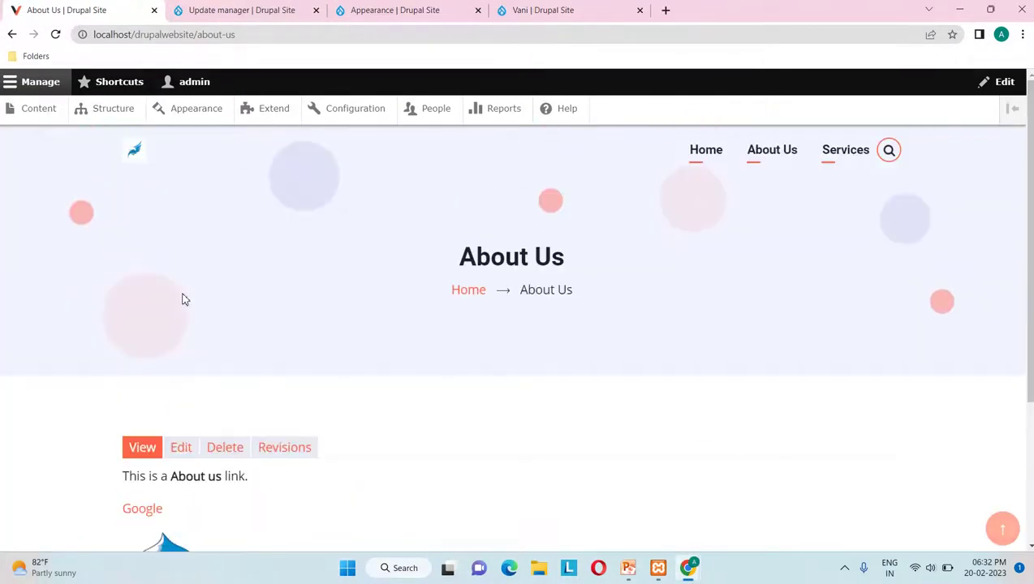
pyautogui.scroll(-2, 182, 299)
pyautogui.scroll(2, 183, 299)
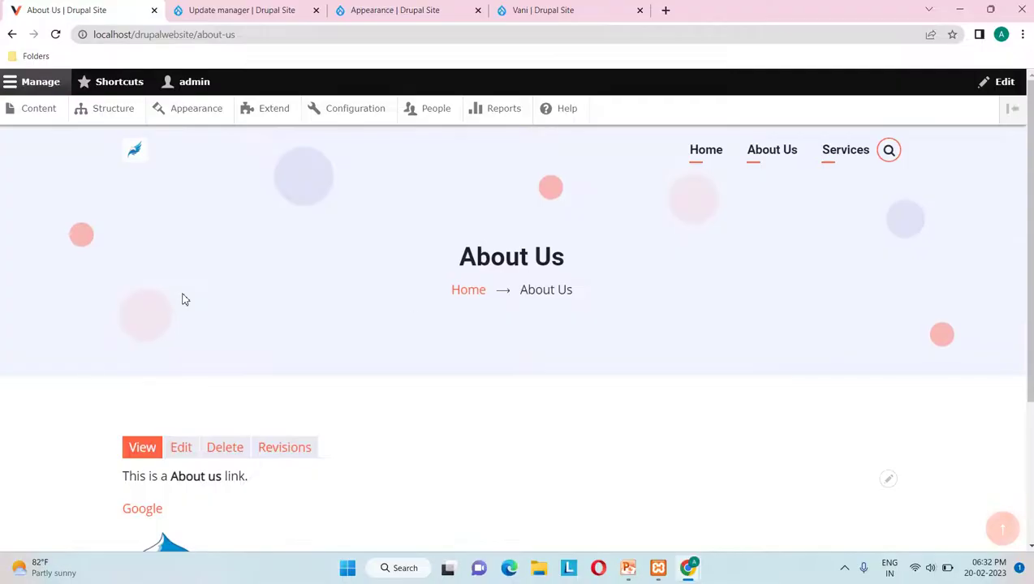
# Step: Switch to PowerPoint to review the topics on the Appearance.pptx slide, and minimise the presentation to return to the browser
pyautogui.moveTo(660, 573)
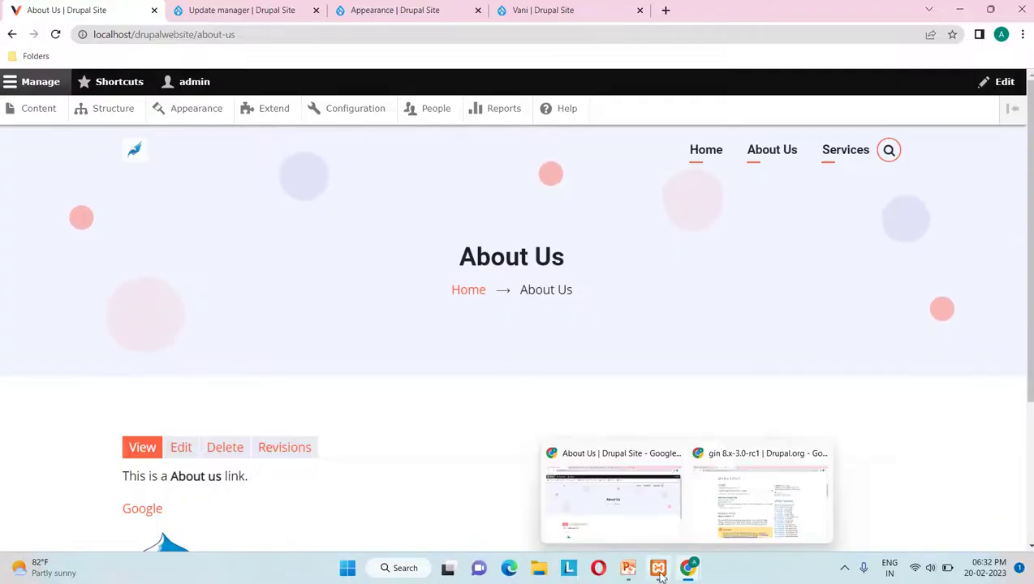
pyautogui.moveTo(628, 570)
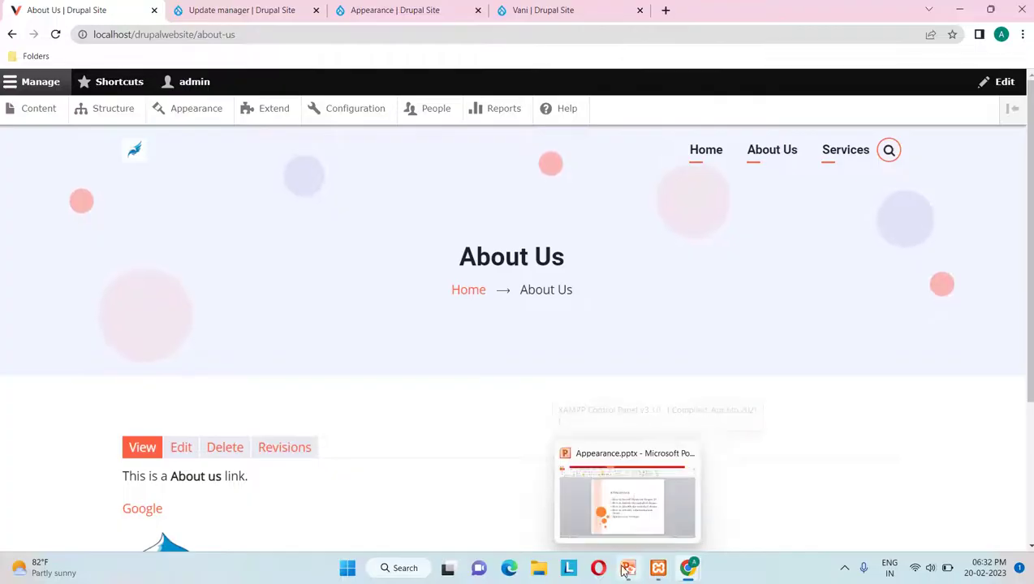
pyautogui.click(613, 499)
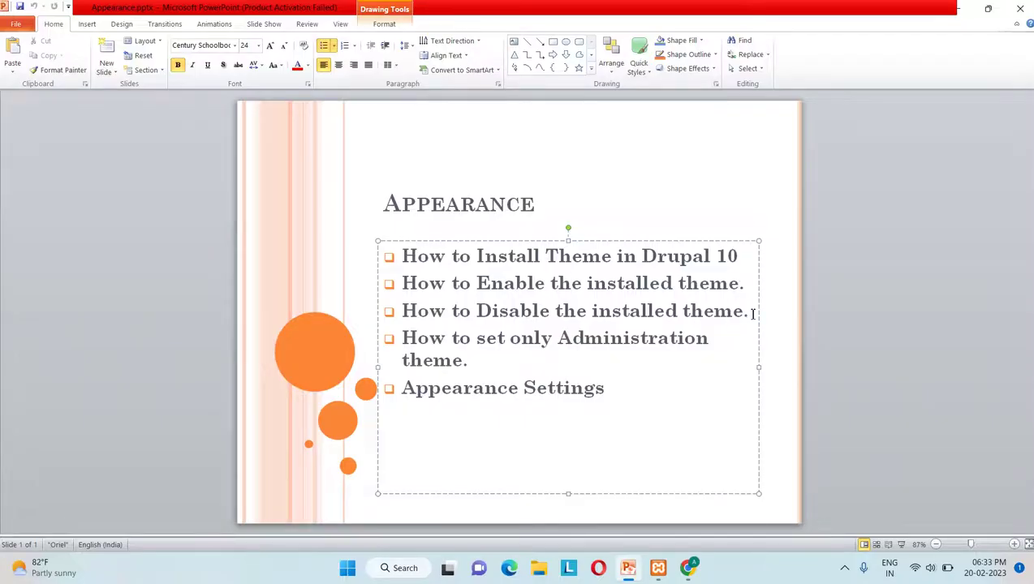
pyautogui.click(960, 10)
# Step: Move the Appearance browser tab directly after the About Us tab
pyautogui.click(414, 11)
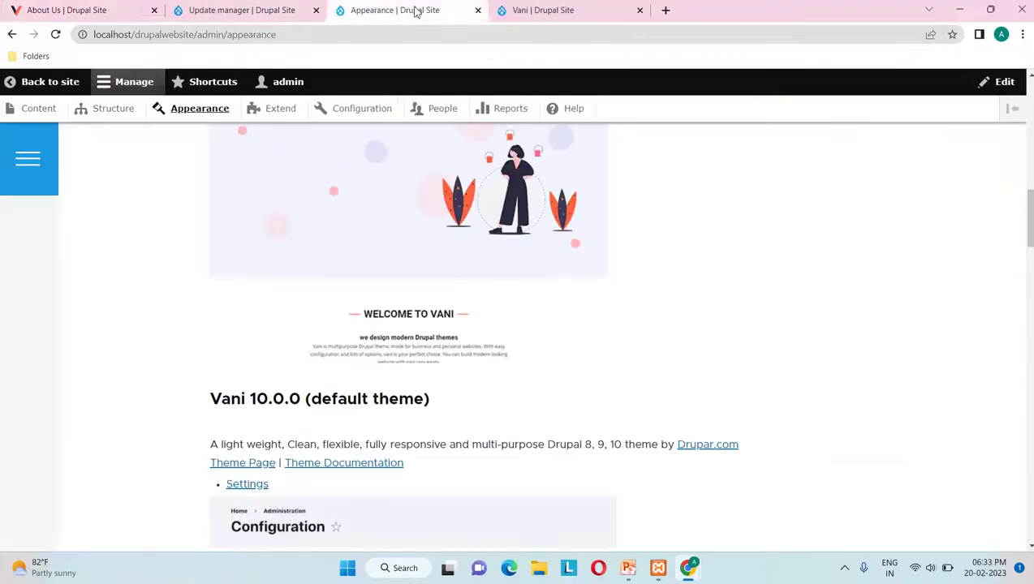
pyautogui.moveTo(415, 11); pyautogui.dragTo(353, 408)
pyautogui.scroll(-2, 353, 408)
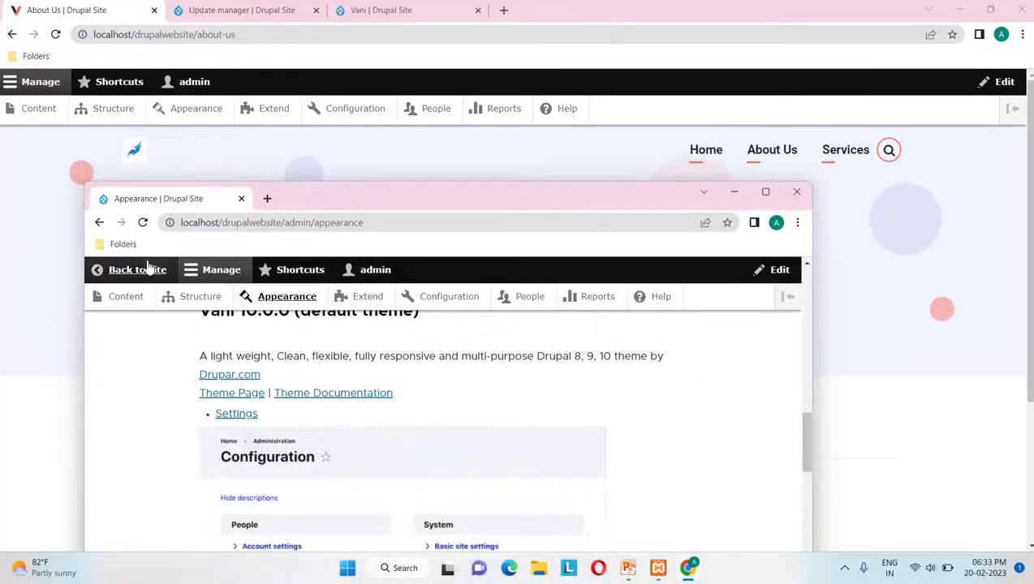
pyautogui.moveTo(150, 200); pyautogui.dragTo(230, 9)
# Step: Examine the installed Vani, Claro and Gin themes and their available actions on the Appearance page
pyautogui.scroll(4, 316, 284)
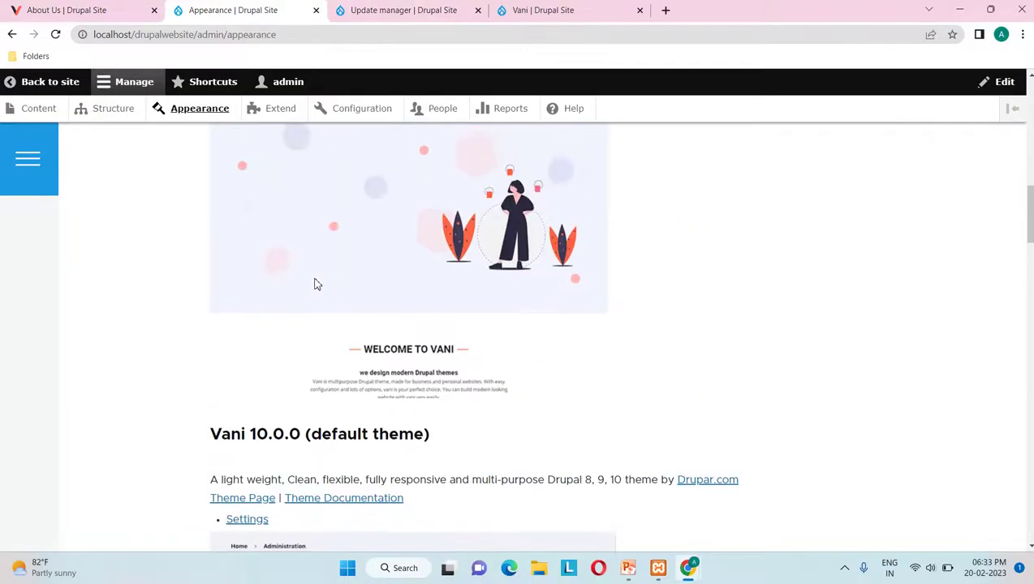
pyautogui.scroll(-9, 414, 428)
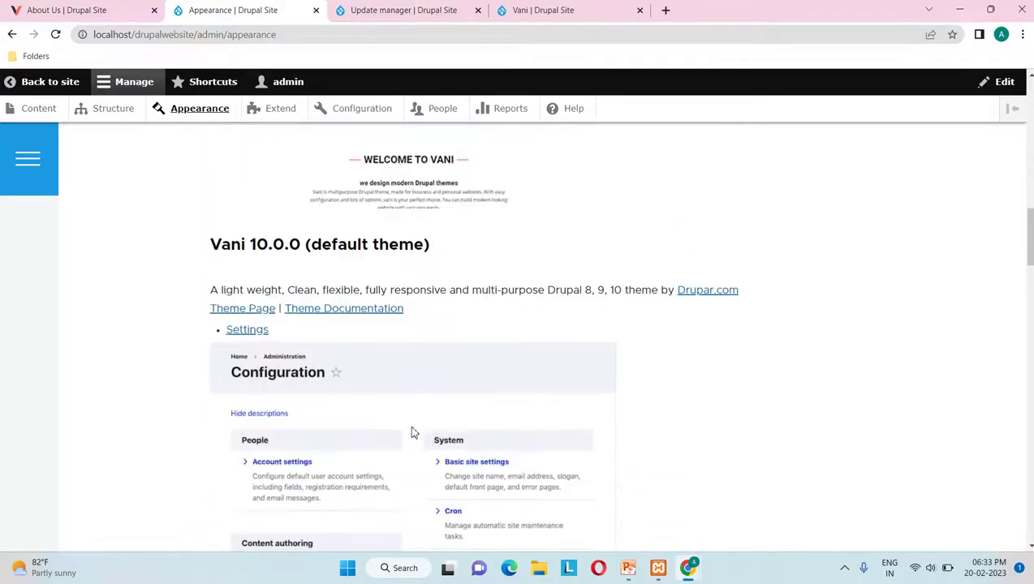
pyautogui.scroll(-2, 411, 433)
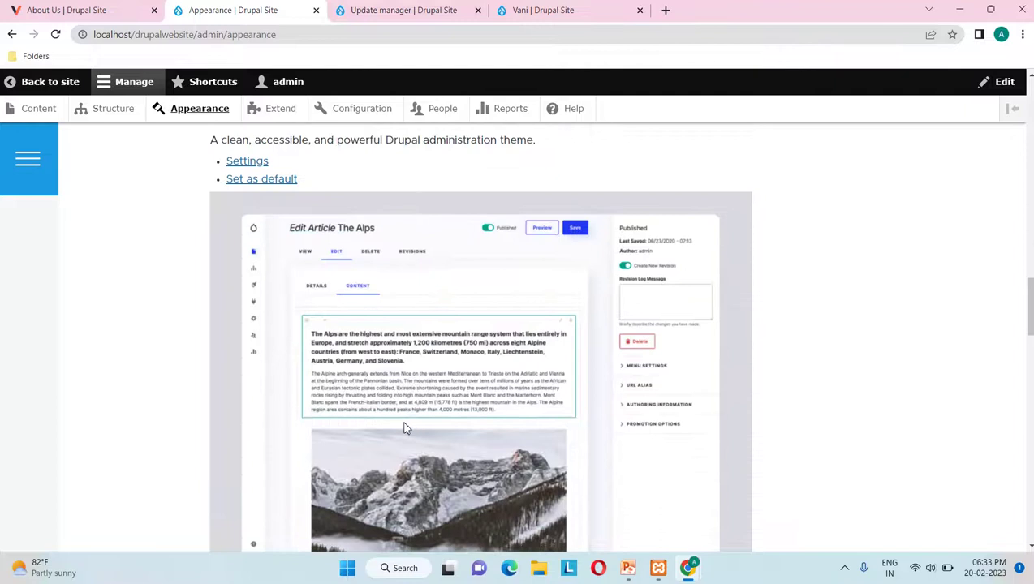
pyautogui.scroll(1, 406, 429)
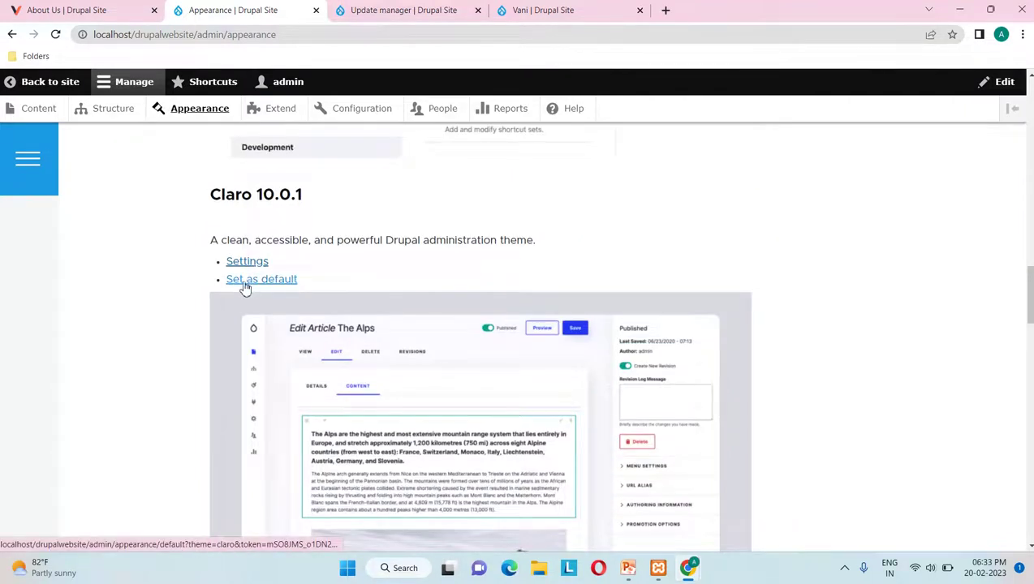
pyautogui.scroll(-4, 329, 288)
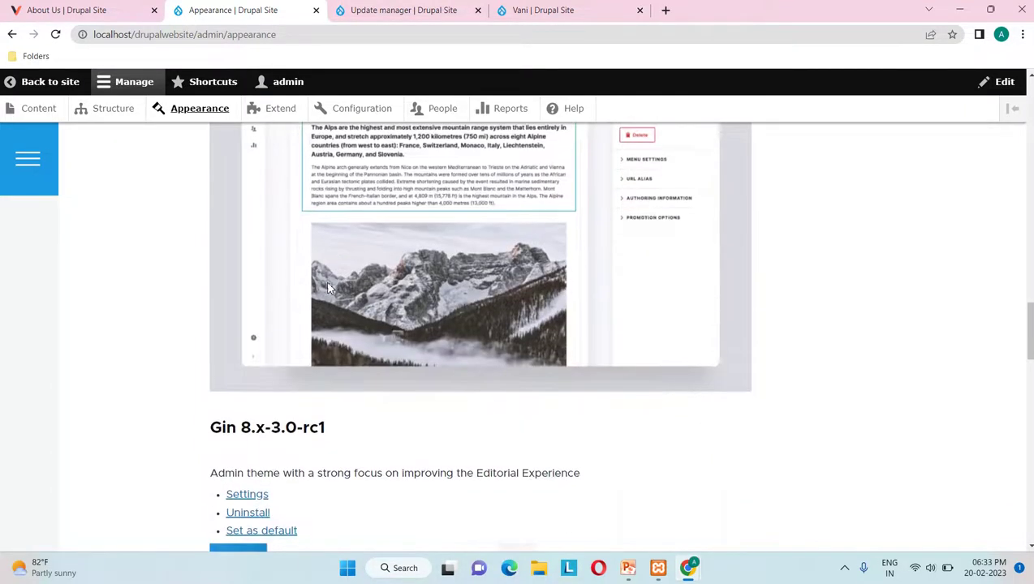
pyautogui.moveTo(692, 576)
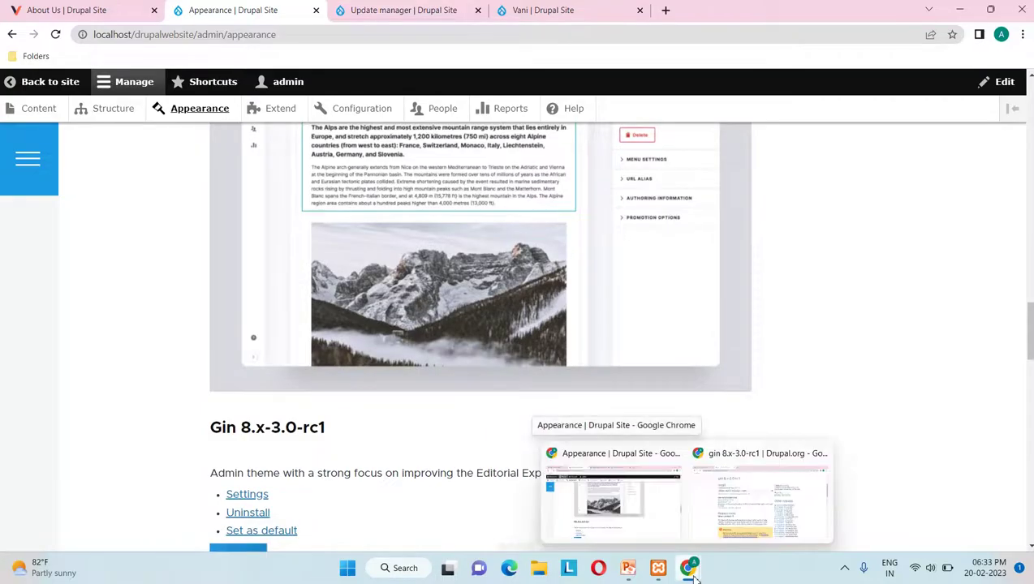
# Step: Switch to PowerPoint to check the slide's topic on setting only the administration theme, and minimise the presentation to return to the browser
pyautogui.moveTo(629, 570)
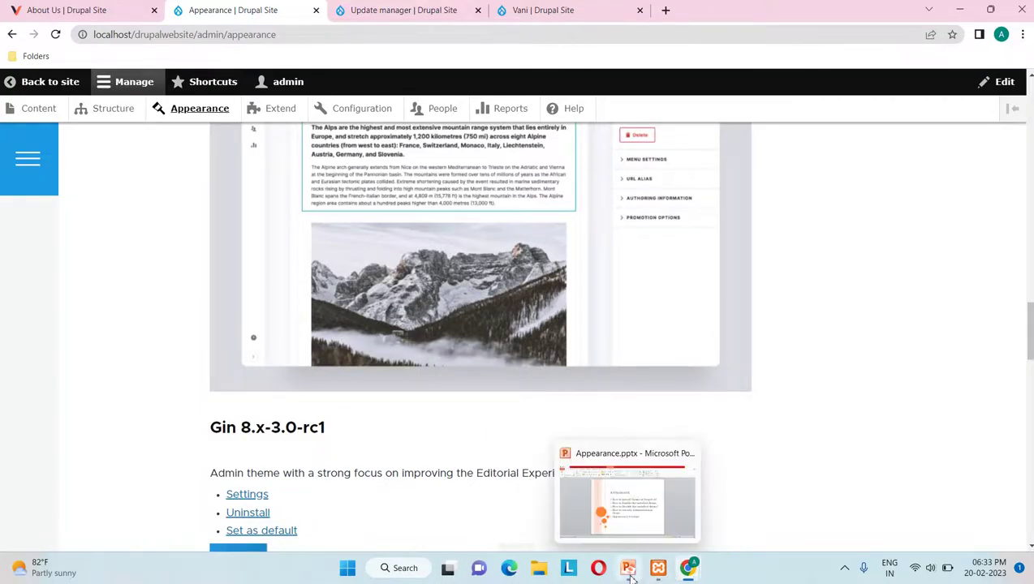
pyautogui.click(625, 512)
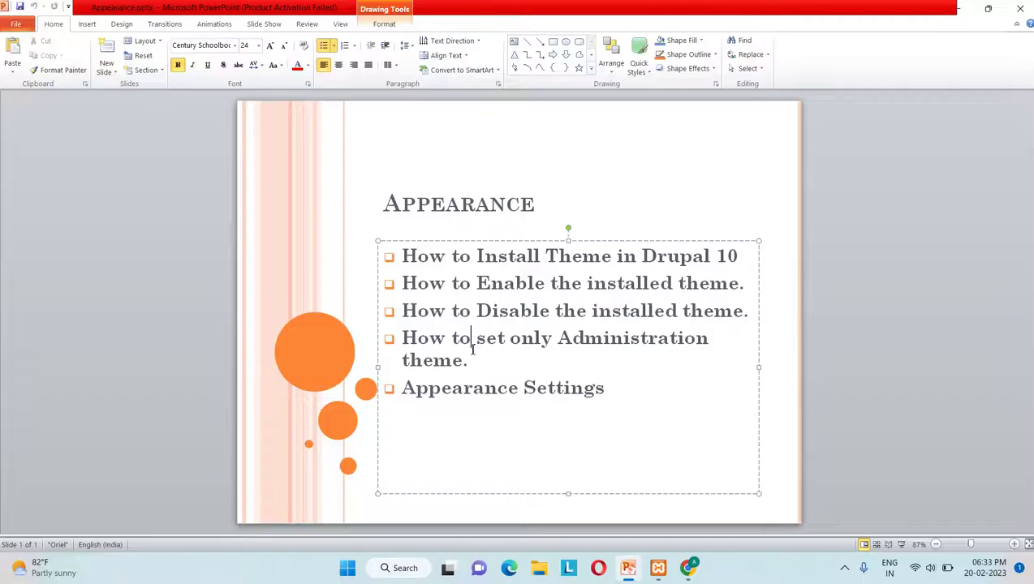
pyautogui.click(958, 10)
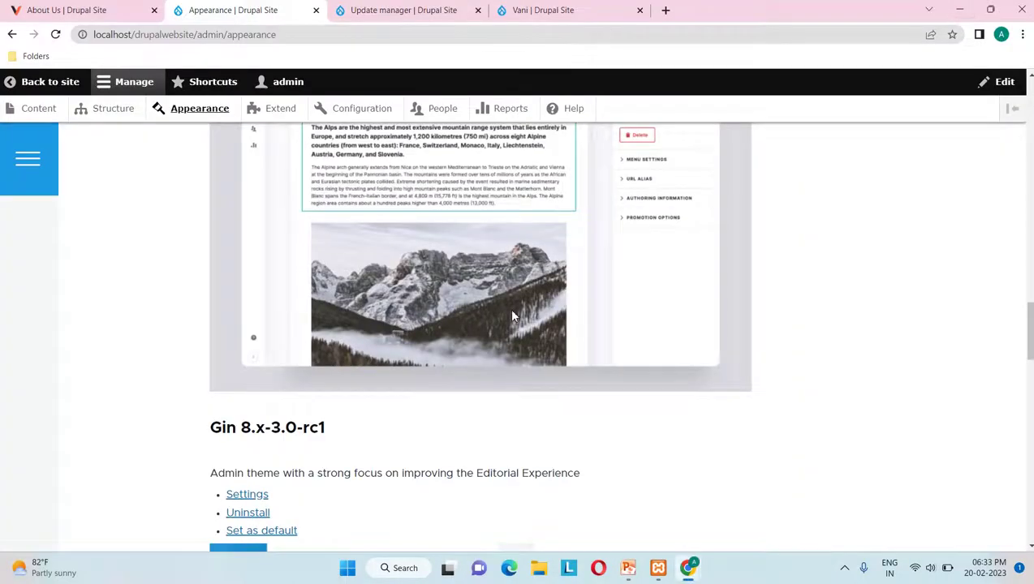
# Step: Check the themes offered for the Administration theme setting on the Appearance page, leaving the selection as it is
pyautogui.click(400, 10)
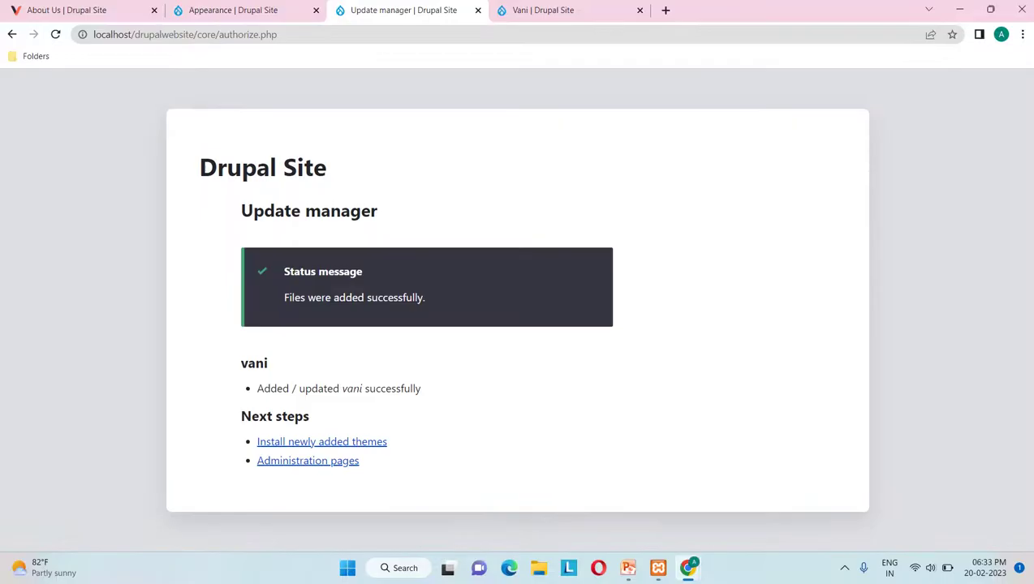
pyautogui.click(191, 13)
pyautogui.scroll(-5, 159, 479)
pyautogui.scroll(-10, 158, 482)
pyautogui.scroll(1, 358, 307)
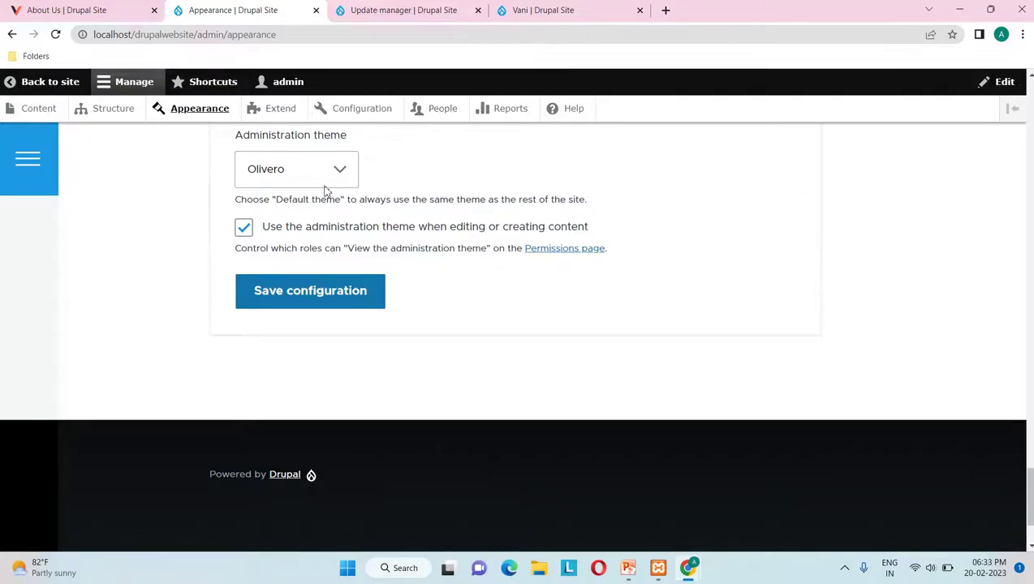
pyautogui.click(349, 177)
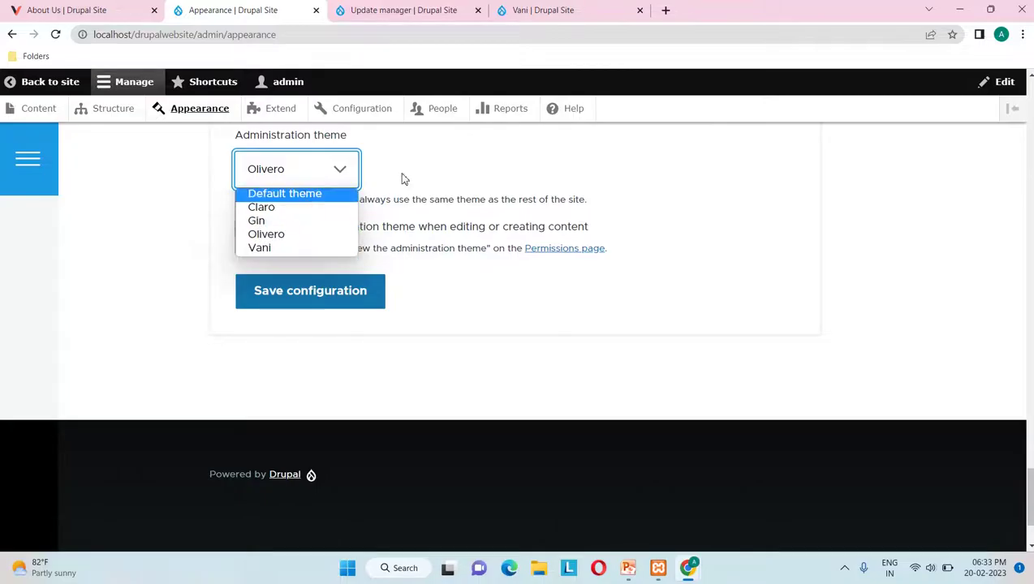
pyautogui.scroll(1, 403, 178)
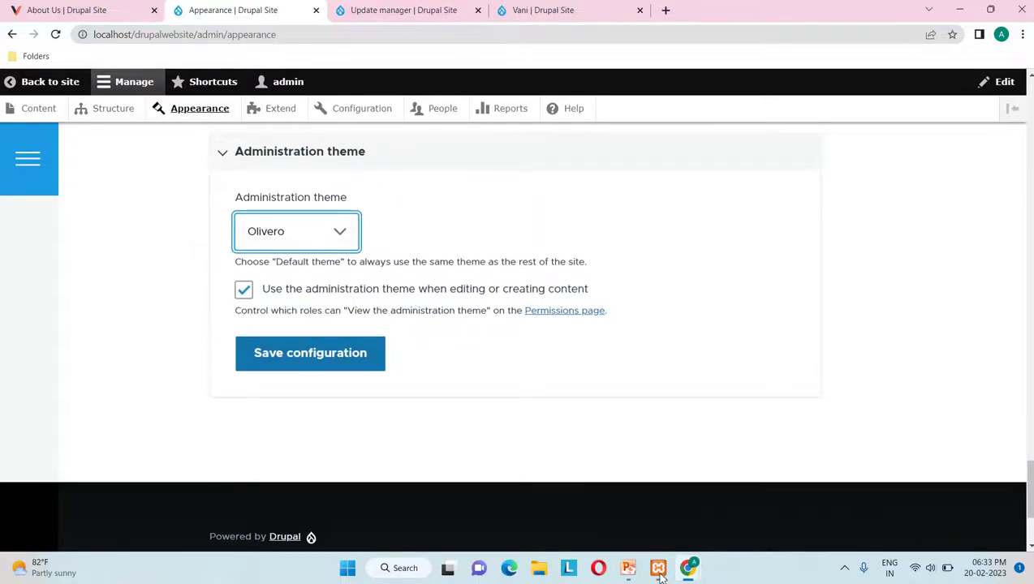
# Step: Bring up the Appearance.pptx slide in PowerPoint to review its Appearance Settings topic, and minimise it again
pyautogui.moveTo(660, 575)
pyautogui.moveTo(628, 567)
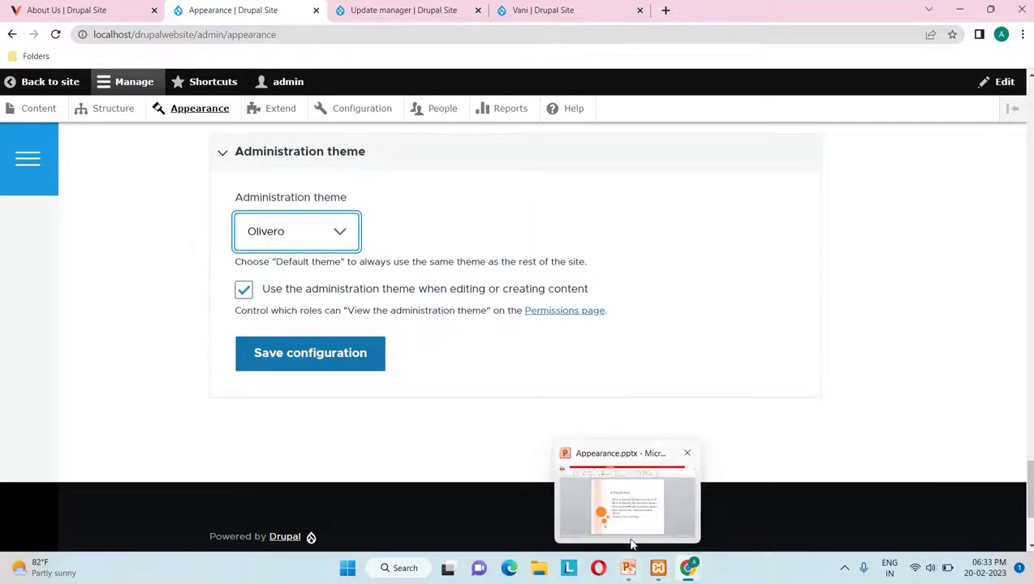
pyautogui.click(632, 508)
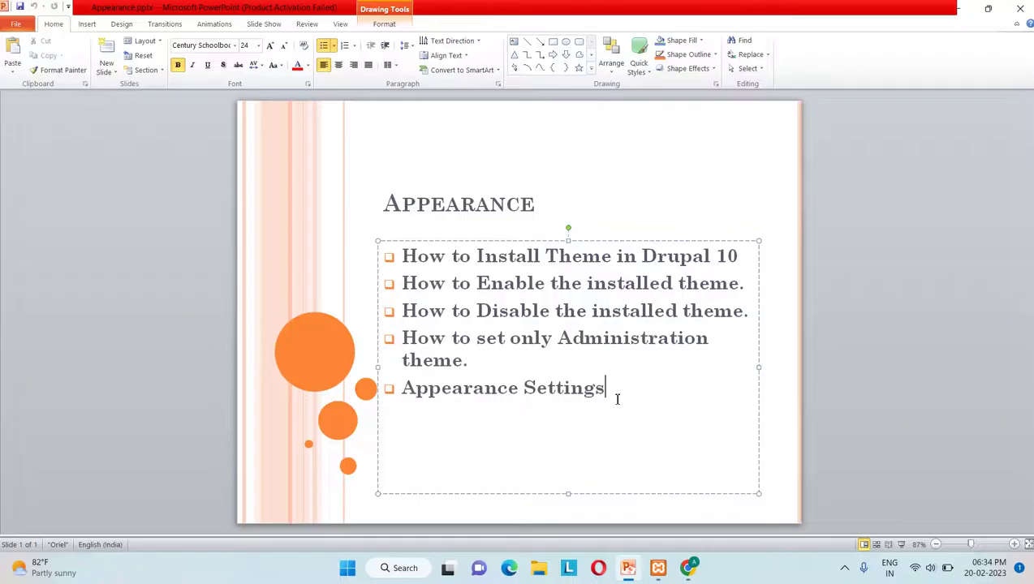
pyautogui.click(959, 11)
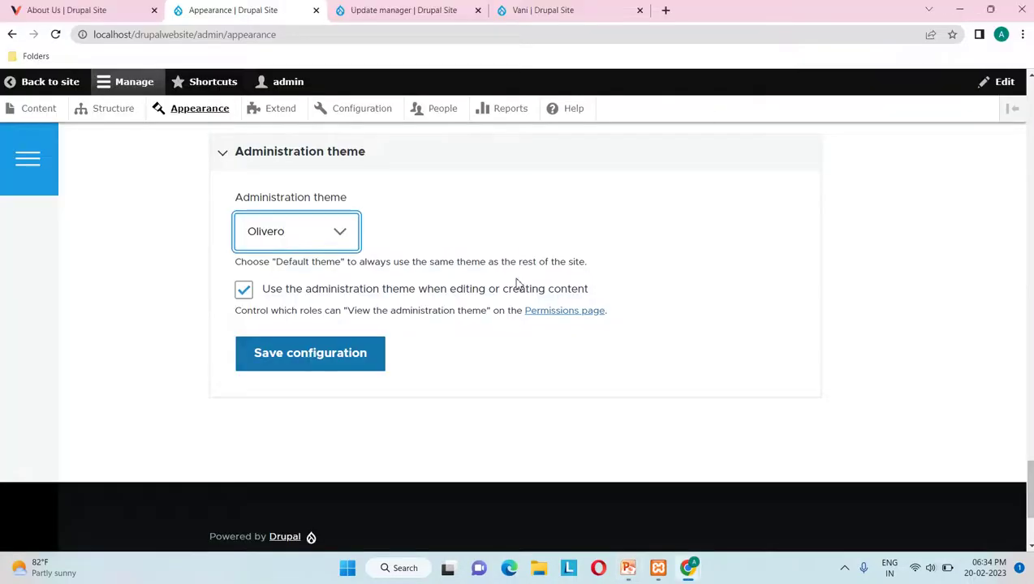
# Step: Reopen the Appearance page and examine the installed themes, the uninstalled theme and the administration theme section
pyautogui.scroll(6, 517, 284)
pyautogui.scroll(3, 520, 284)
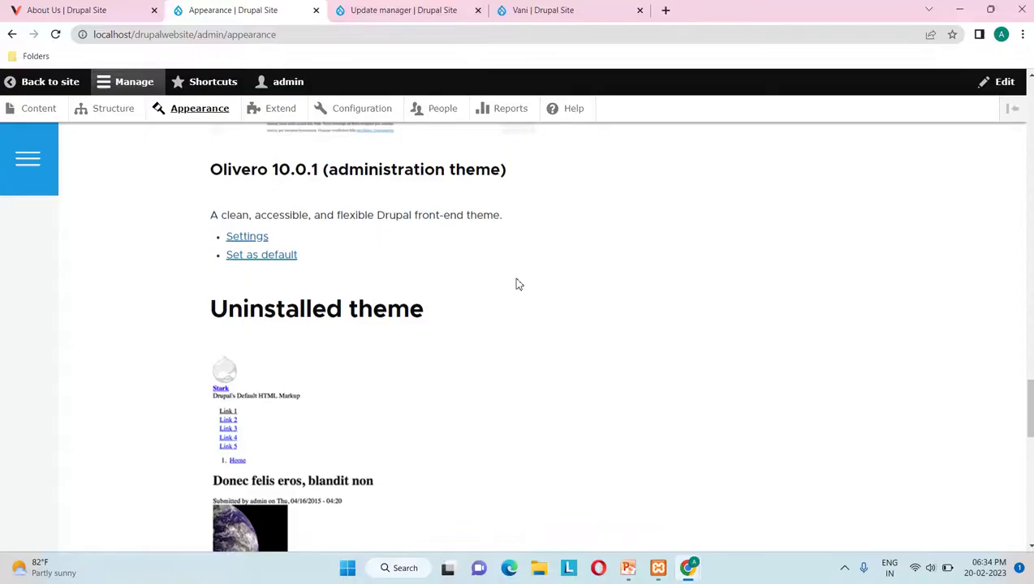
pyautogui.scroll(3, 520, 284)
pyautogui.scroll(5, 516, 284)
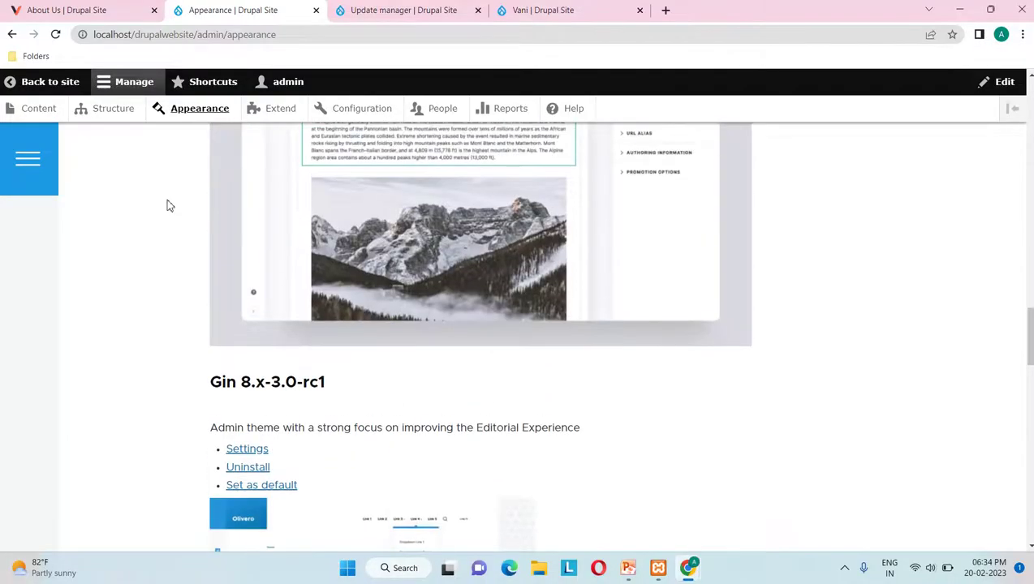
pyautogui.scroll(10, 200, 218)
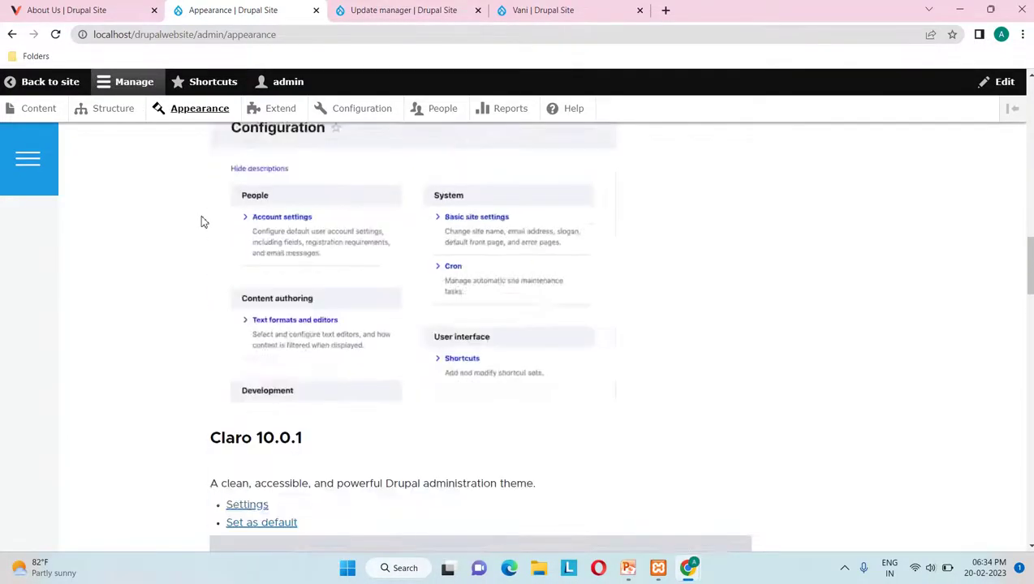
pyautogui.scroll(5, 475, 265)
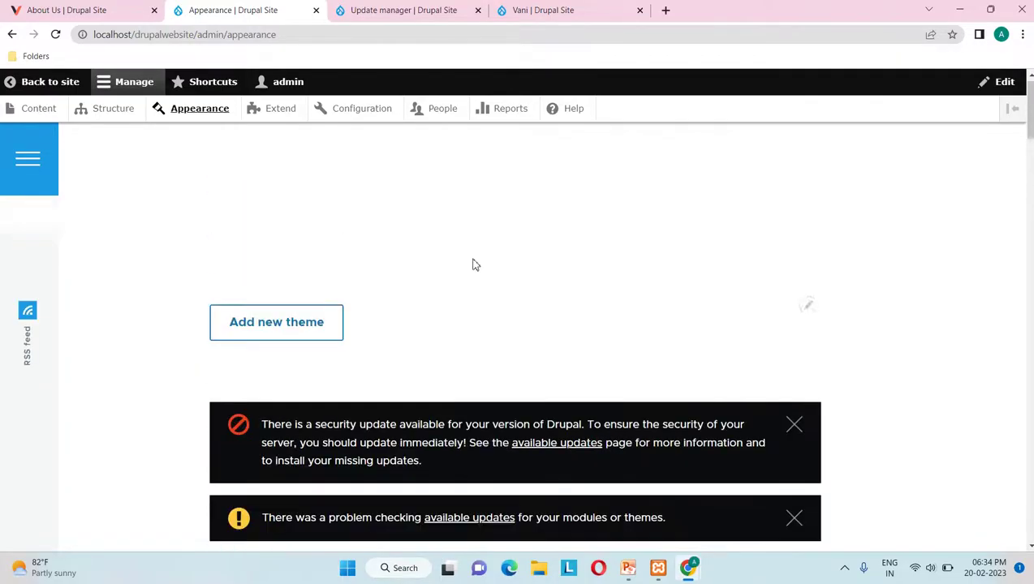
pyautogui.click(193, 113)
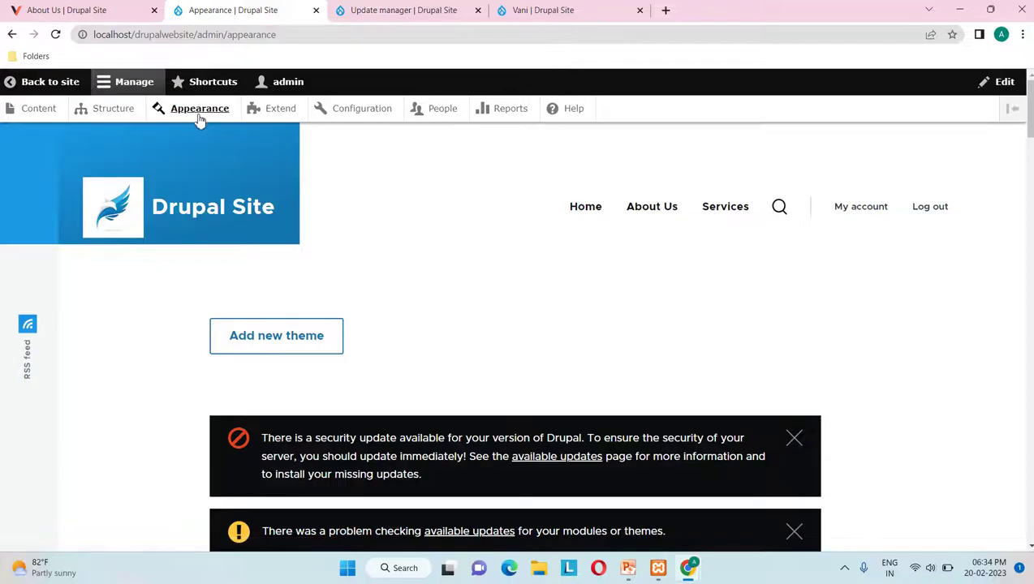
pyautogui.scroll(-1, 377, 310)
pyautogui.scroll(-15, 377, 311)
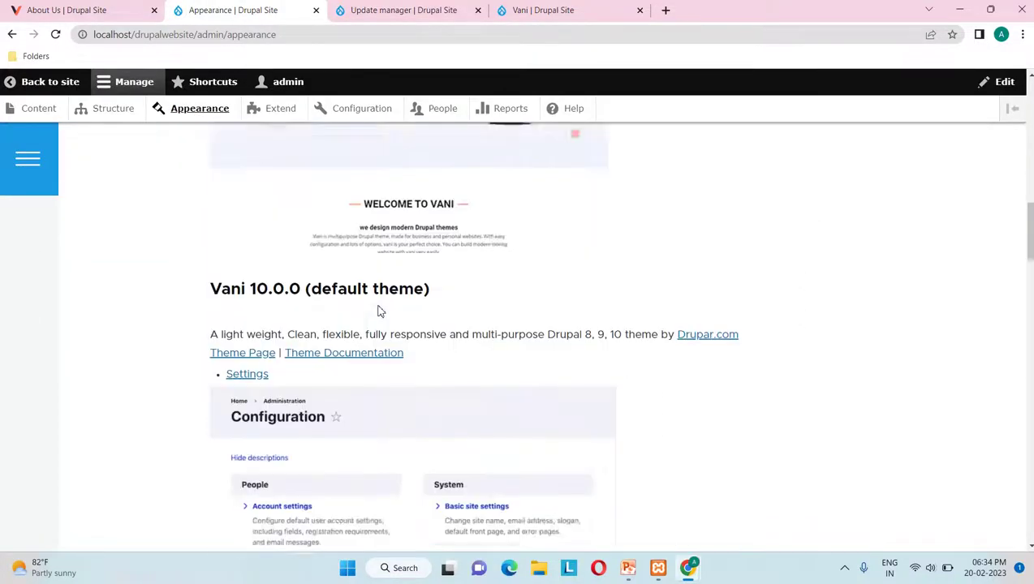
pyautogui.scroll(-20, 377, 310)
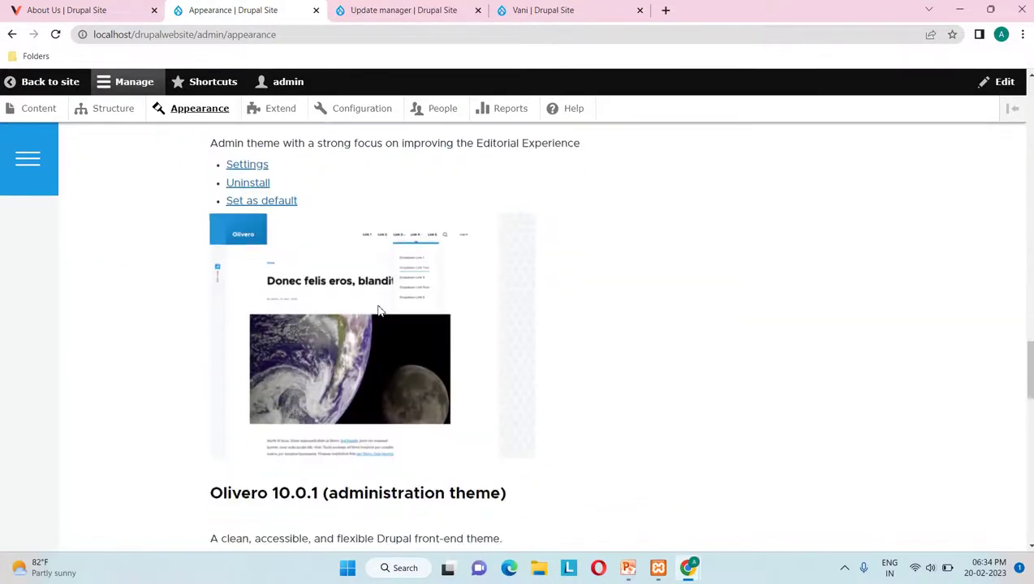
pyautogui.scroll(10, 378, 308)
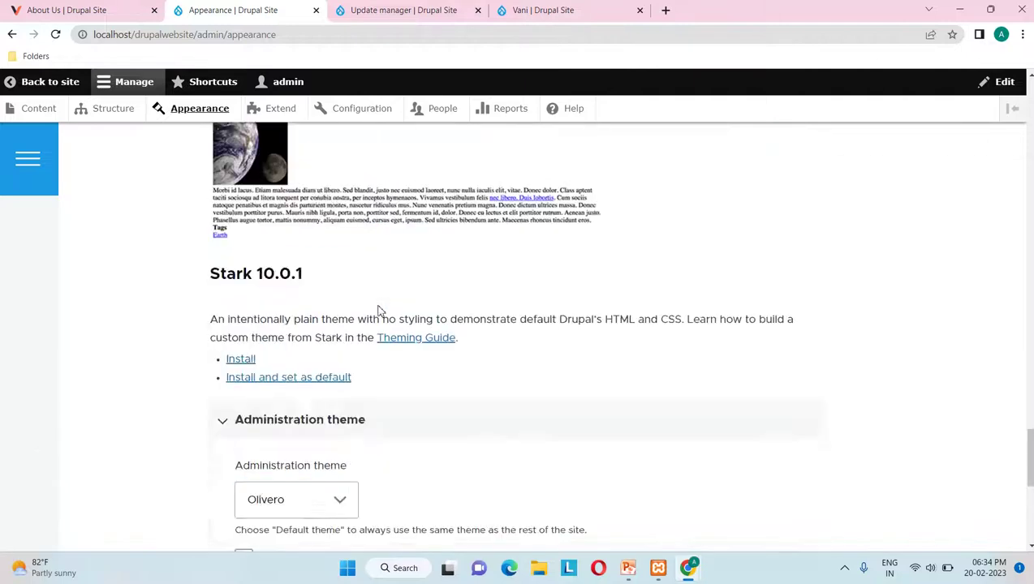
pyautogui.scroll(20, 379, 306)
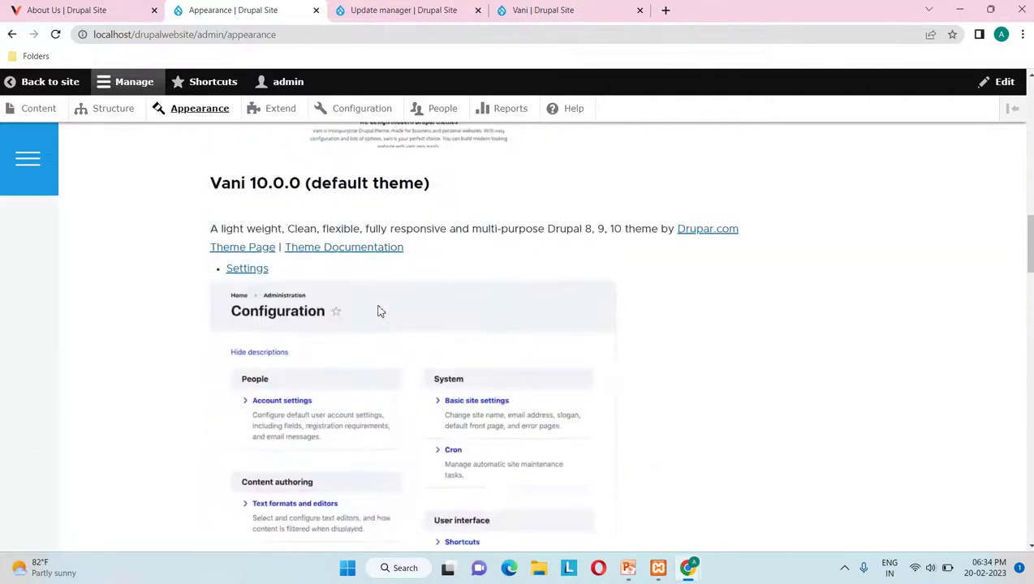
pyautogui.scroll(5, 556, 353)
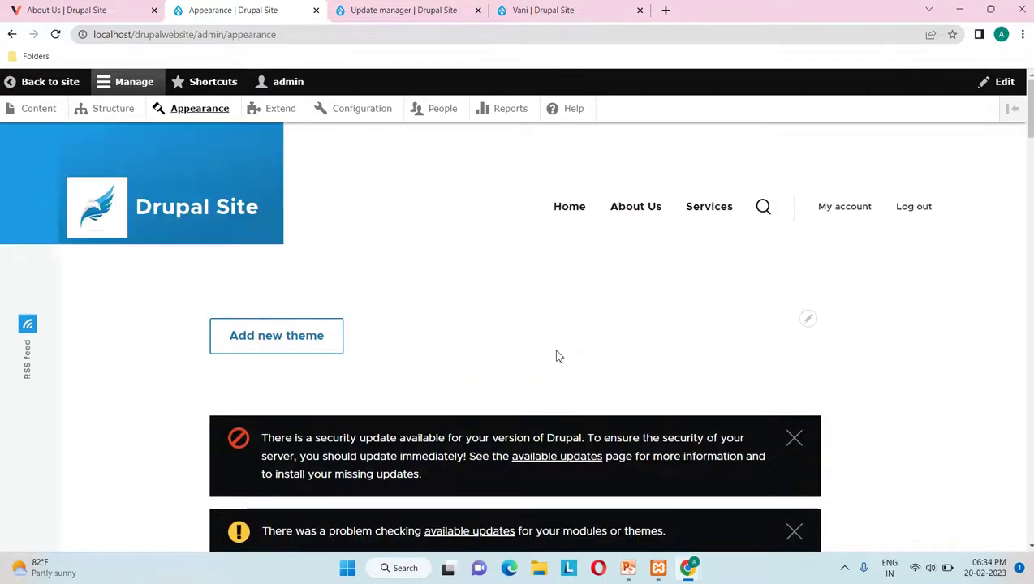
# Step: Switch to PowerPoint for a last review of the Appearance topics, and minimise the presentation to return to the browser
pyautogui.moveTo(688, 569)
pyautogui.moveTo(629, 568)
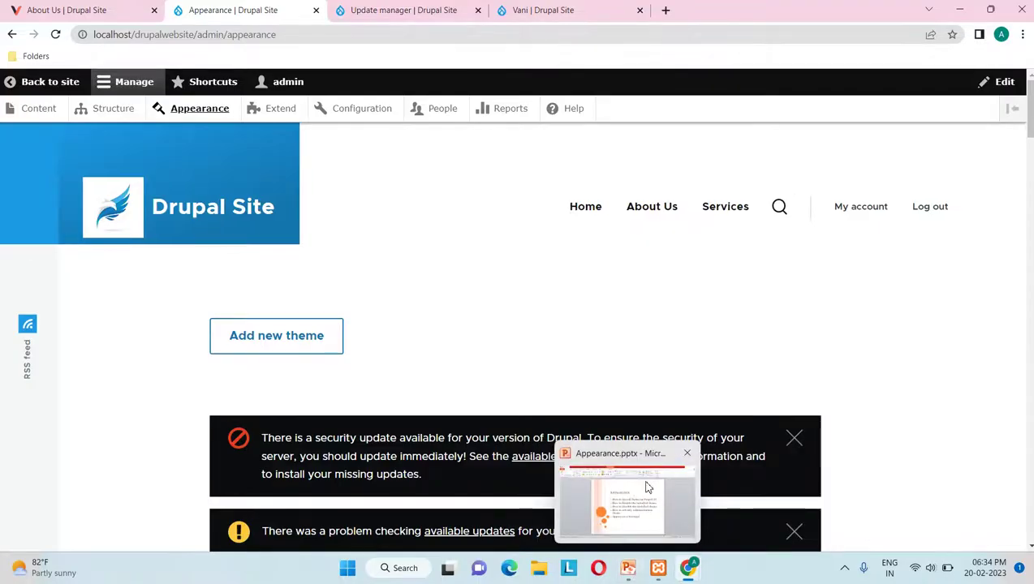
pyautogui.click(637, 511)
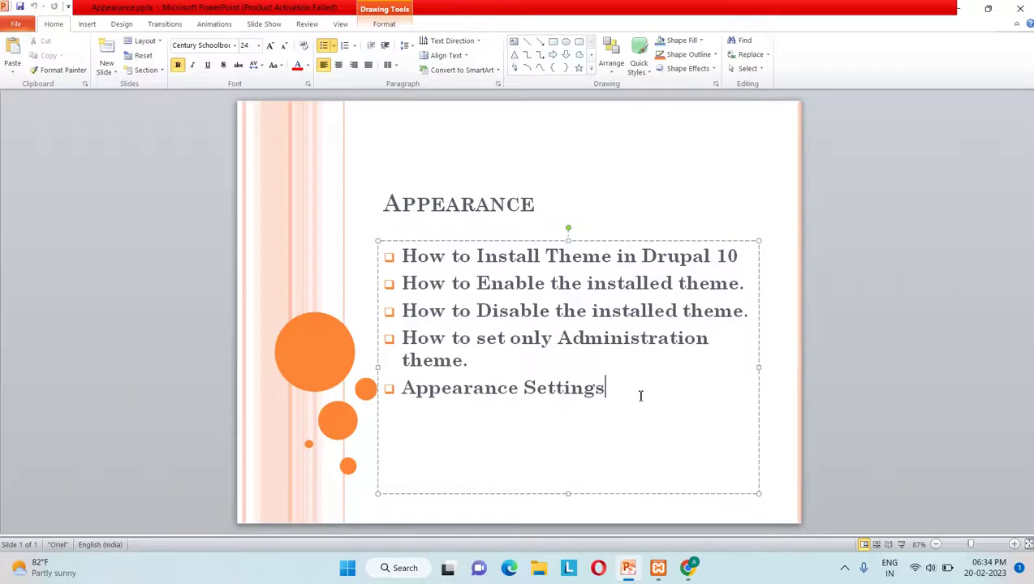
pyautogui.click(959, 11)
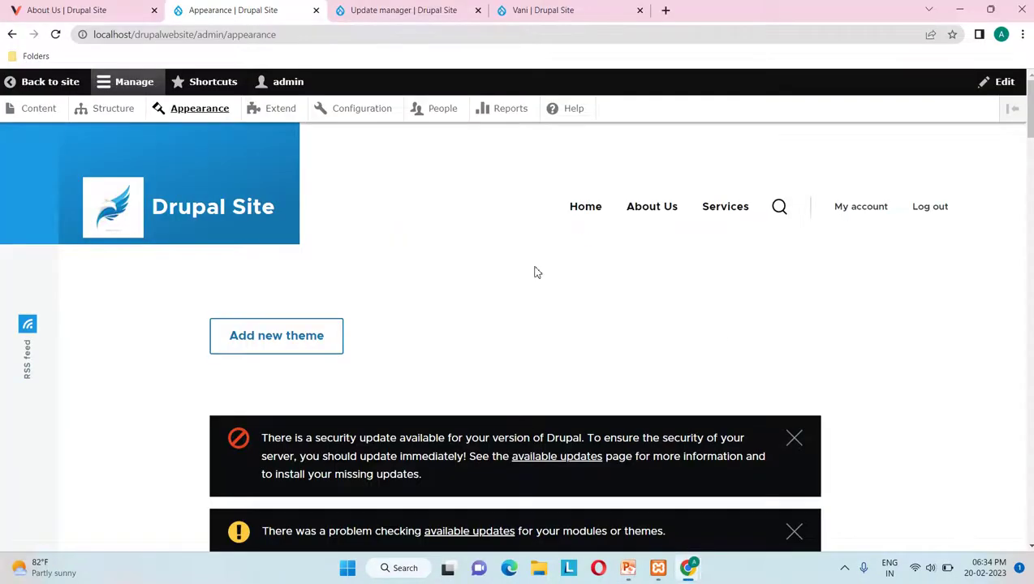
# Step: Leave the administration area for the site's home page and look over its welcome banner in the Vani theme
pyautogui.click(35, 85)
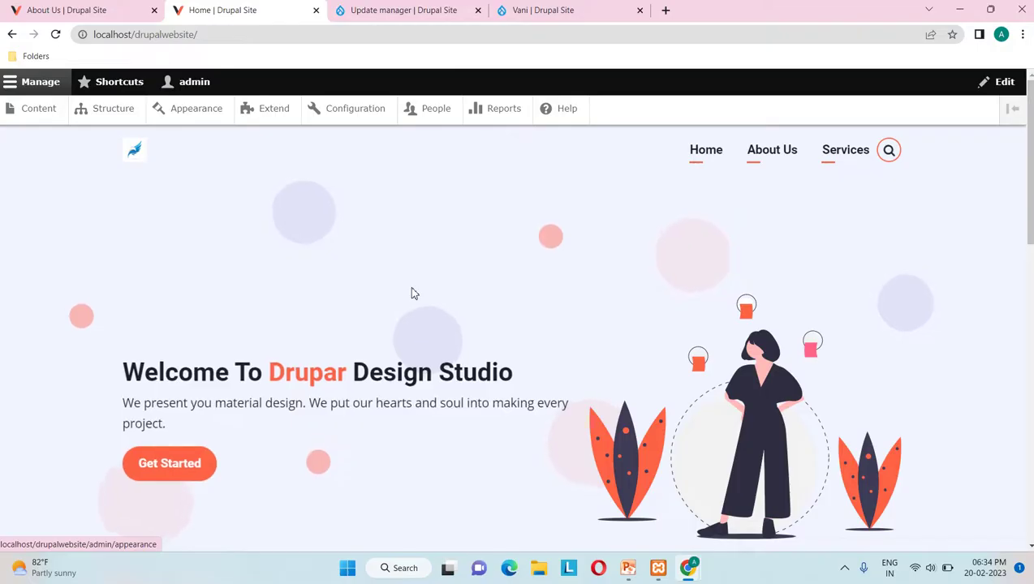
pyautogui.scroll(-2, 412, 293)
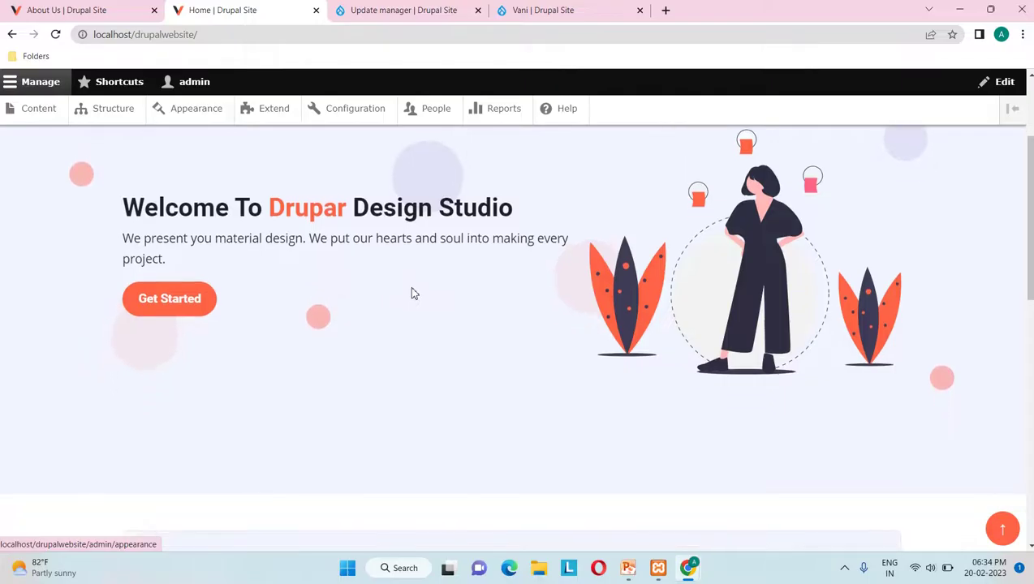
pyautogui.scroll(2, 412, 293)
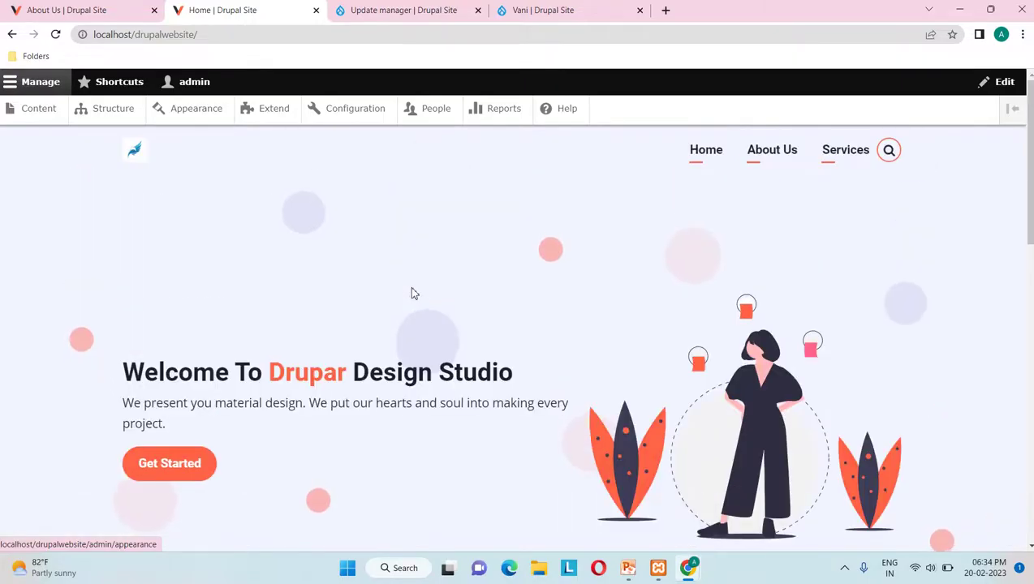